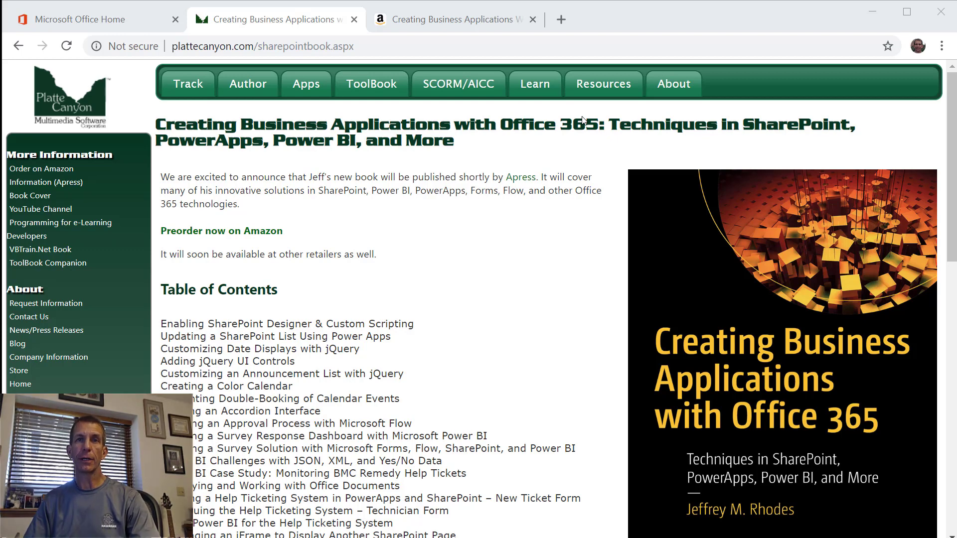
- View the book's Amazon listing and return to the publisher's book page
click(468, 25)
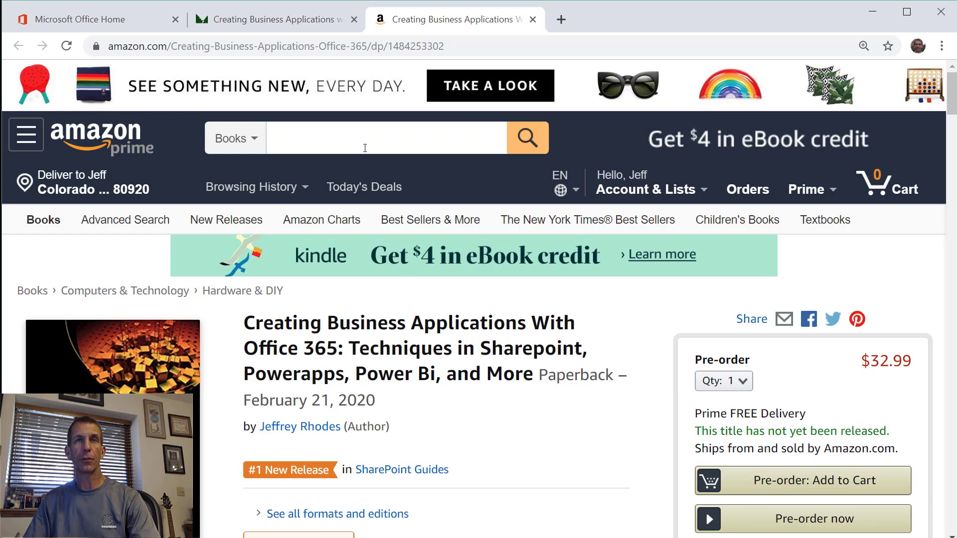
click(247, 30)
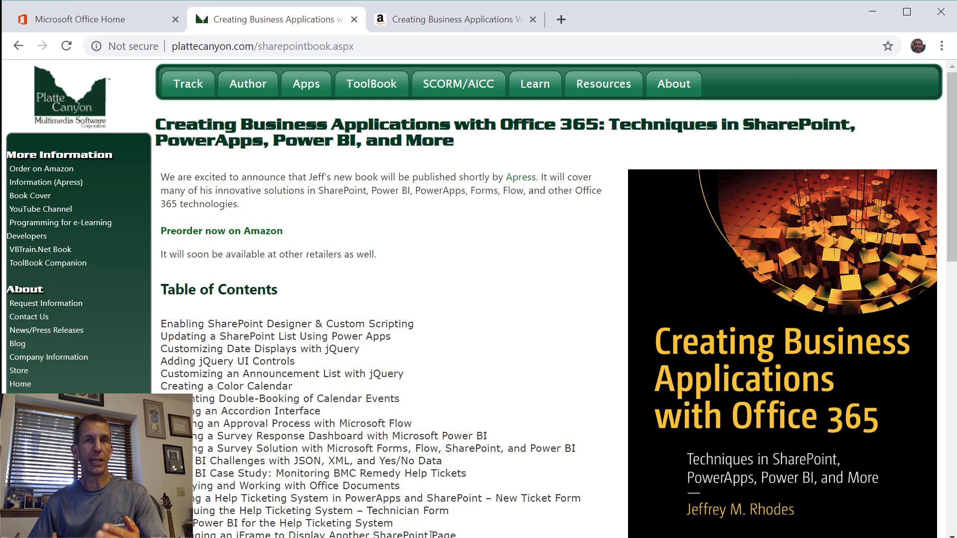
- Go from the Office 365 home page to SharePoint and open the Collaboration site
click(97, 31)
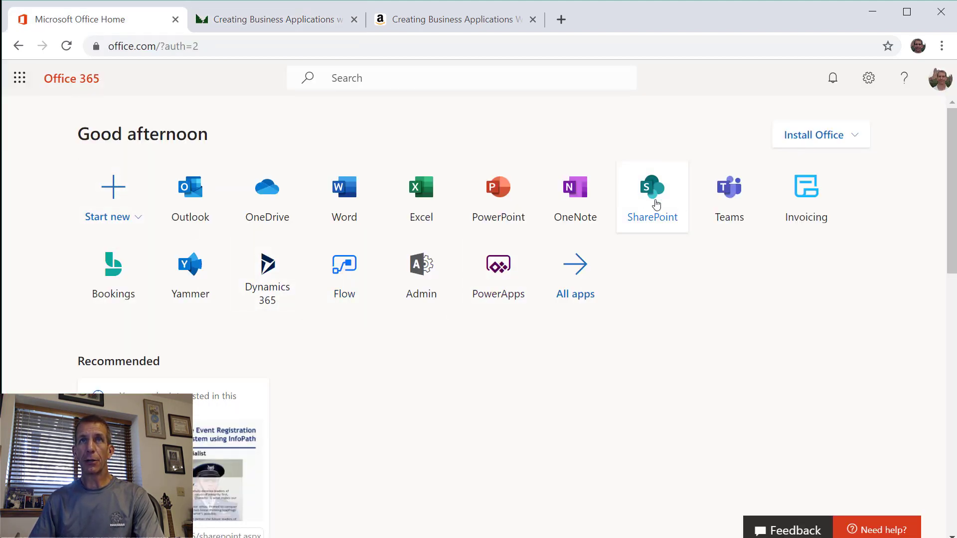
click(656, 205)
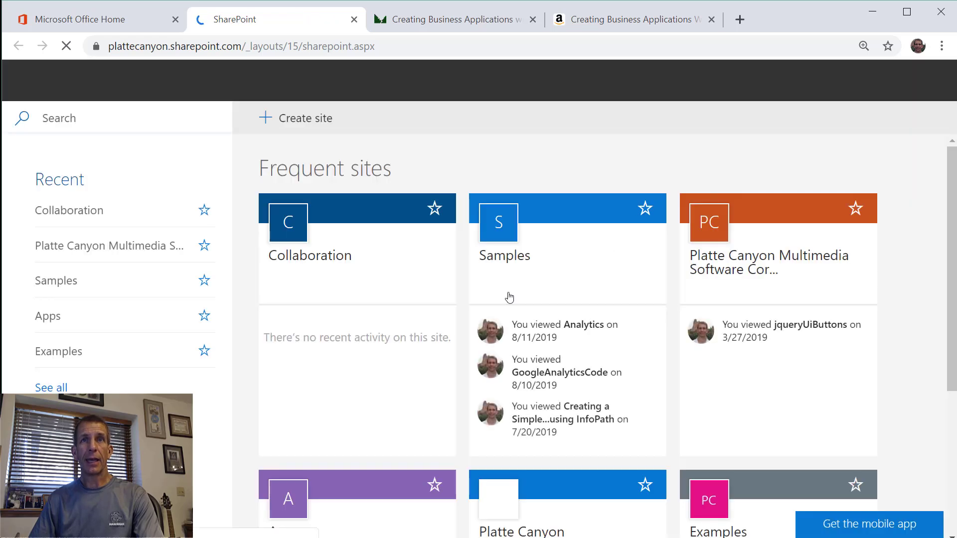
click(323, 247)
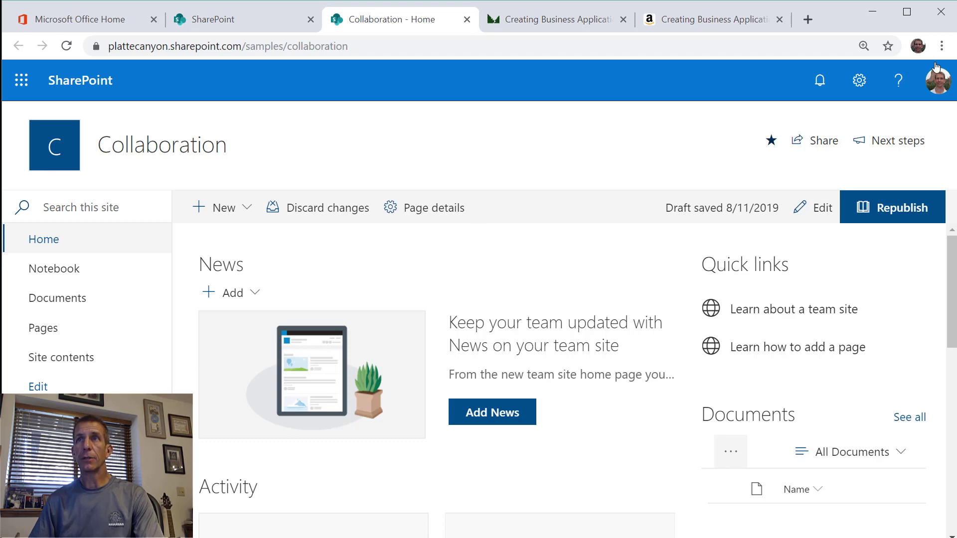
- Add a custom list app named AccountingUsers to the Collaboration site
click(859, 80)
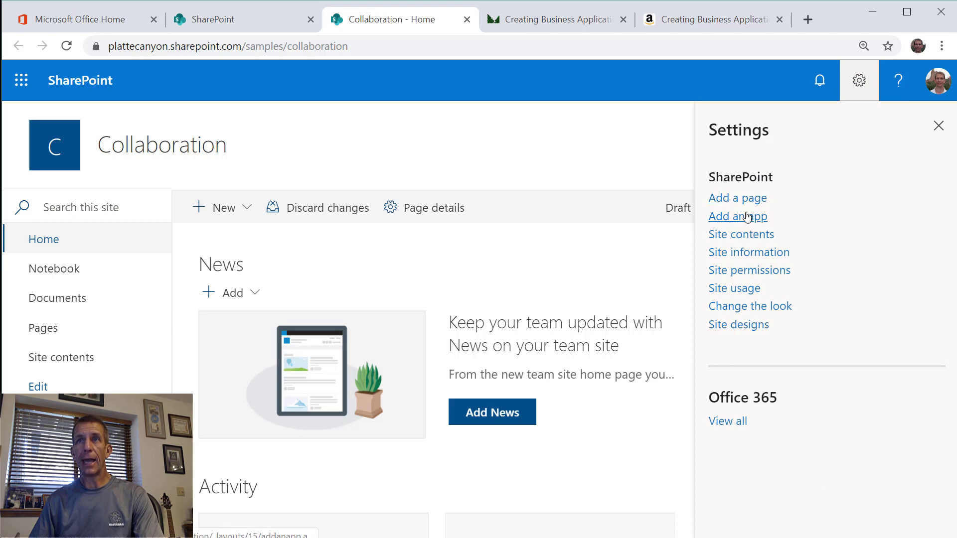
click(746, 217)
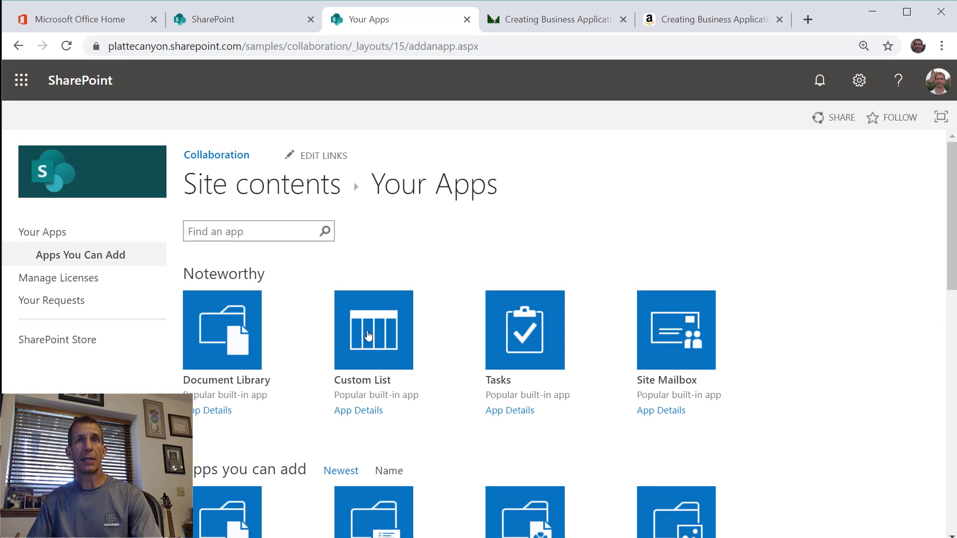
click(368, 335)
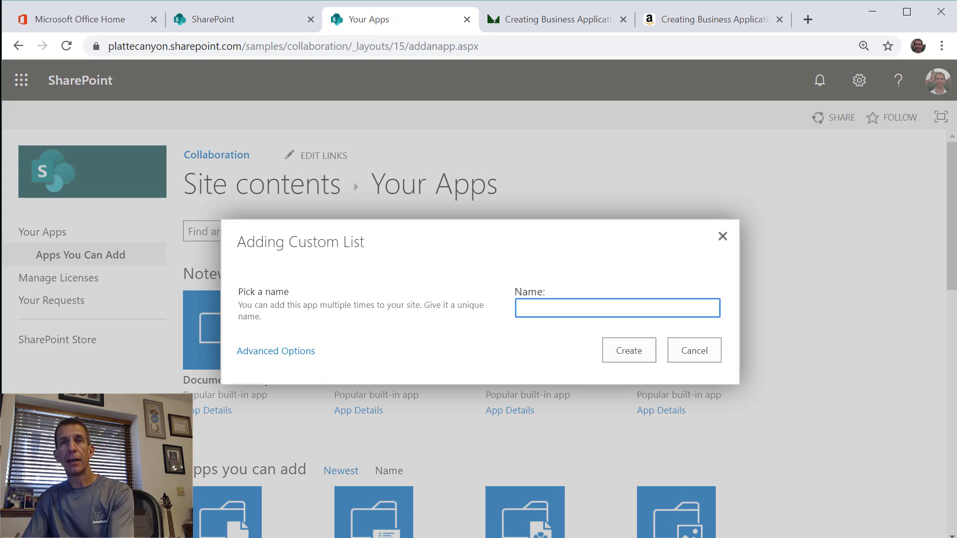
text(AccountingU)
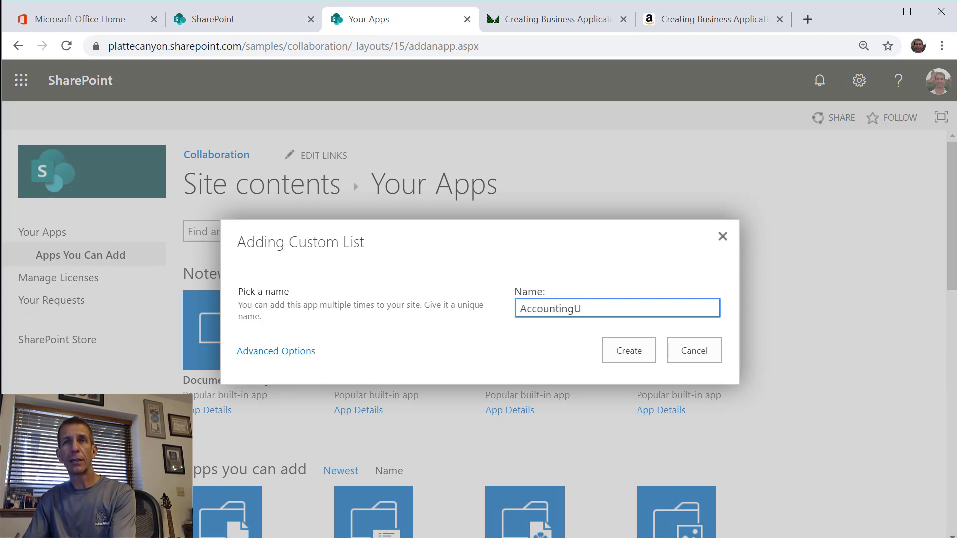
text(sers)
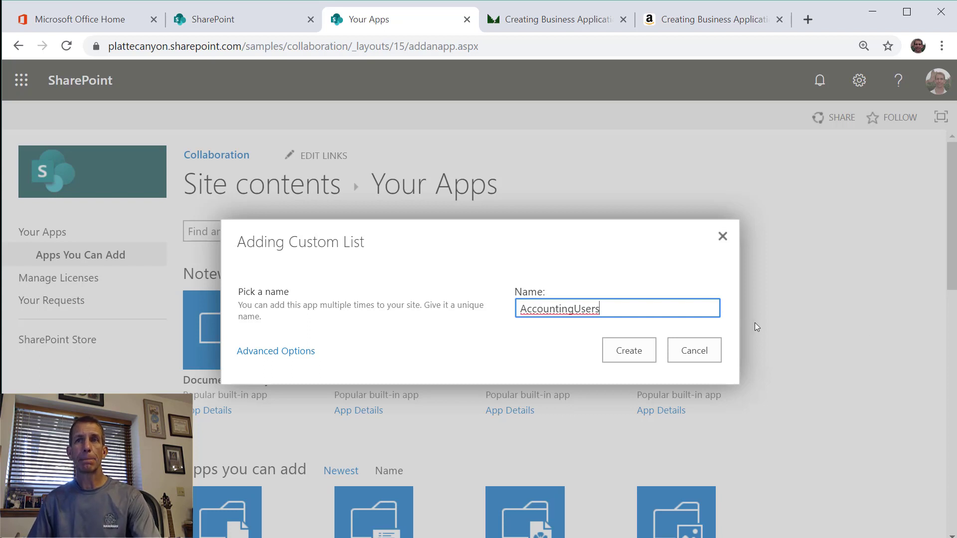
click(626, 355)
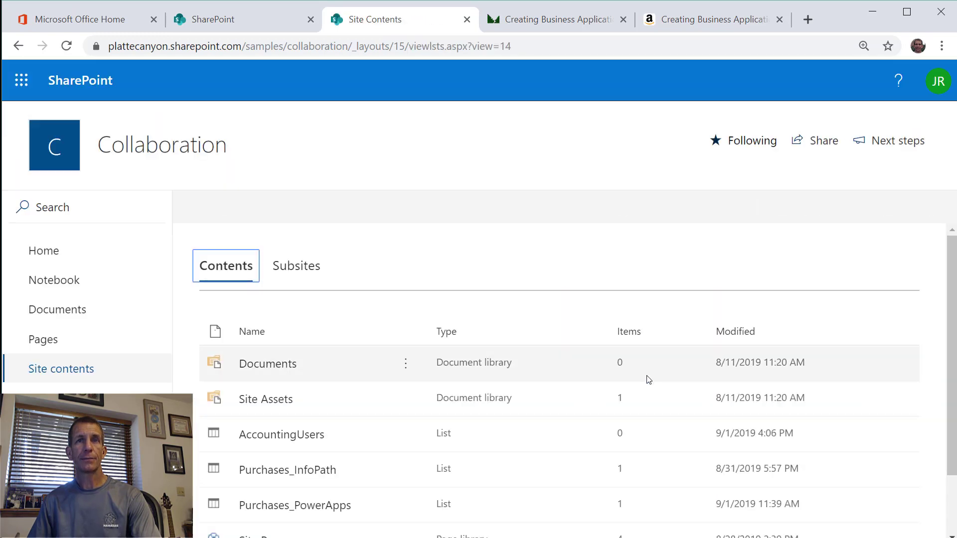
- Open the settings of the AccountingUsers list from the site contents
scroll(487, 390, down, 1)
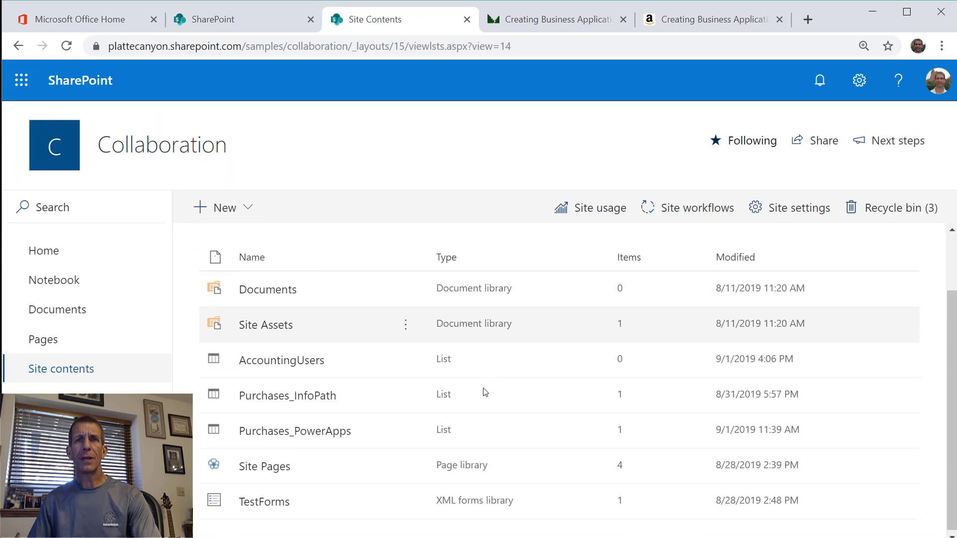
click(404, 360)
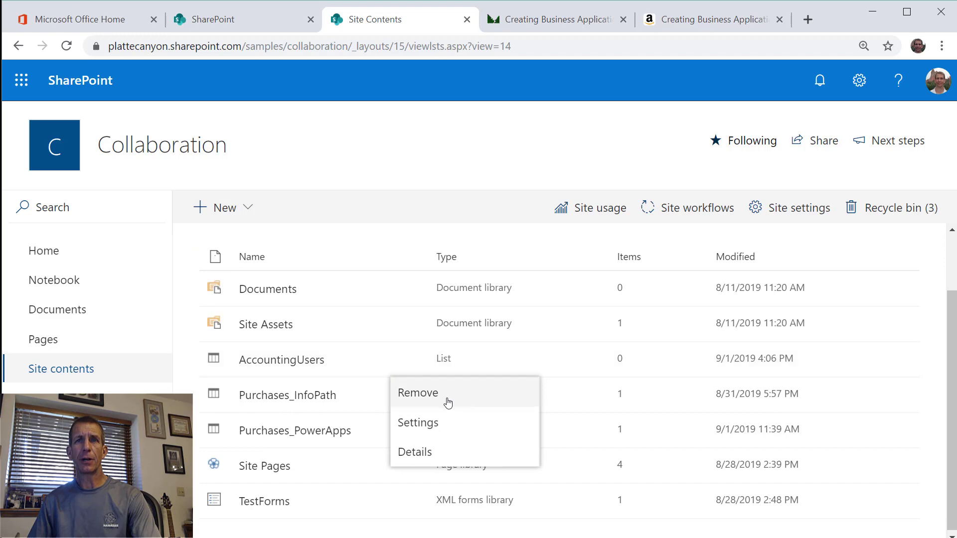
click(438, 426)
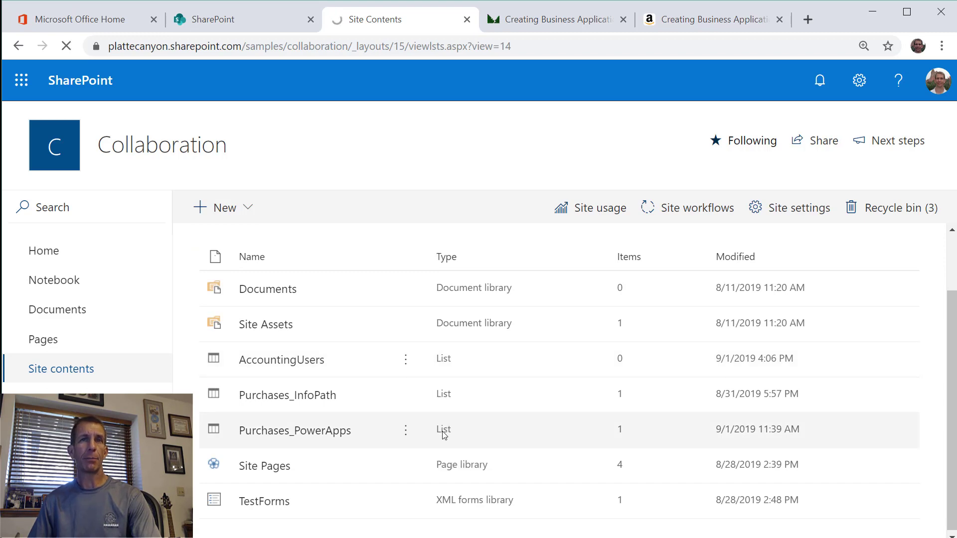
- Rename the list's Title column as Phone and stop requiring it to contain information
scroll(443, 436, down, 5)
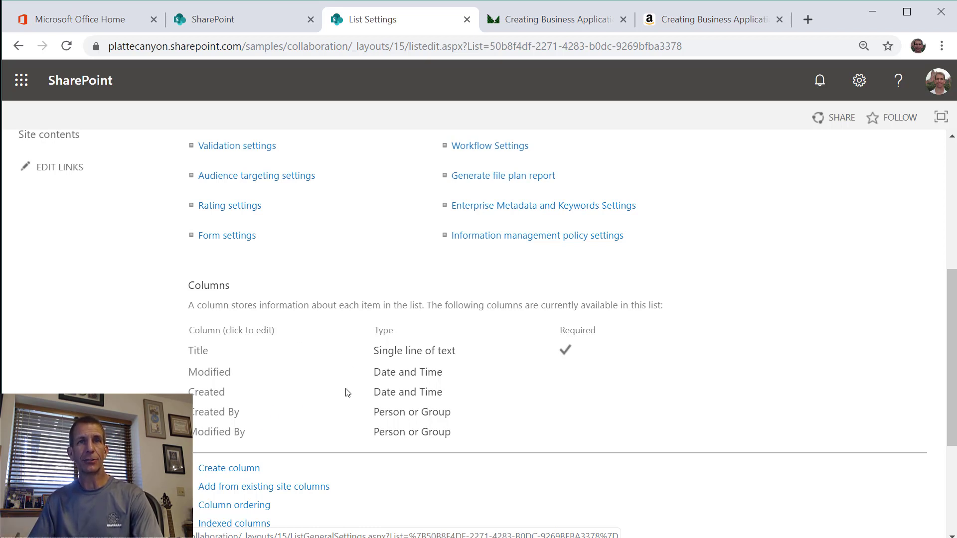
click(194, 351)
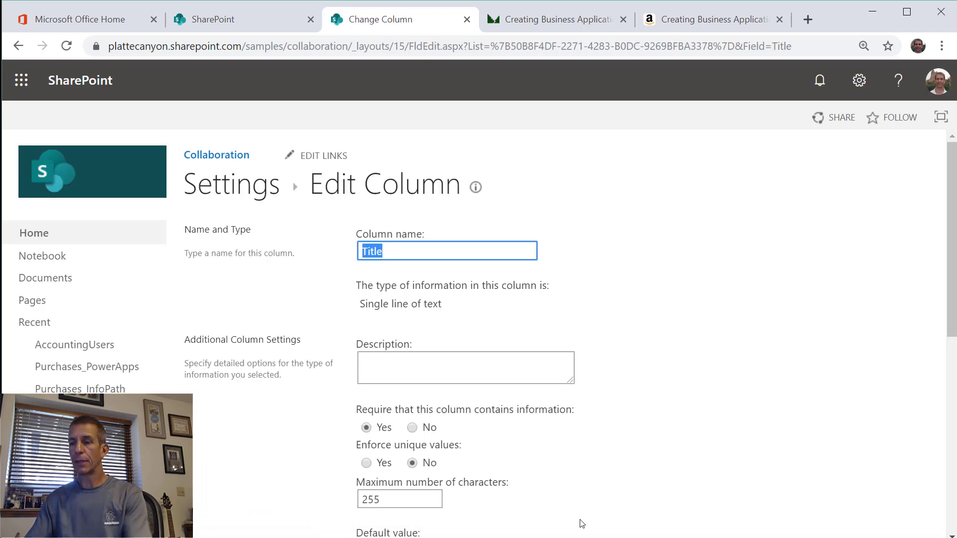
text(Ph)
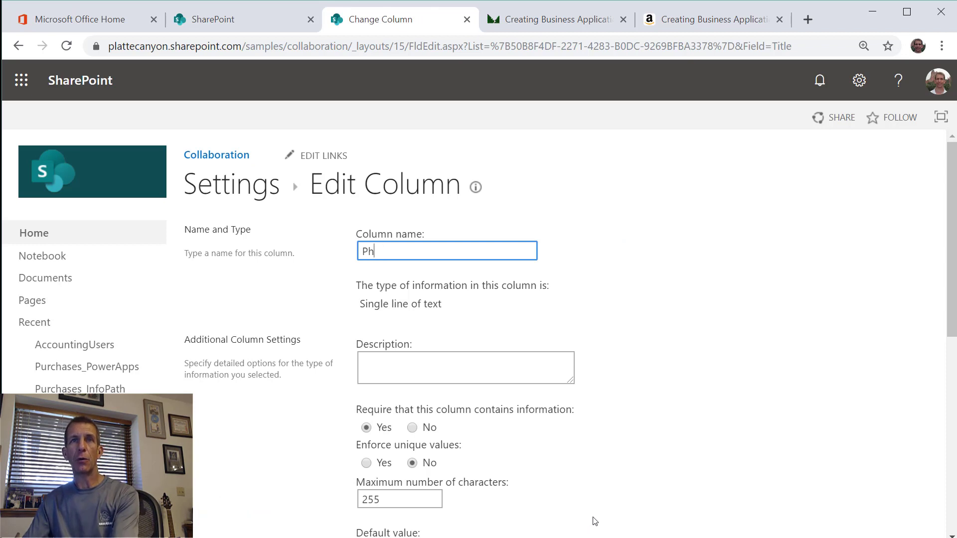
text(one)
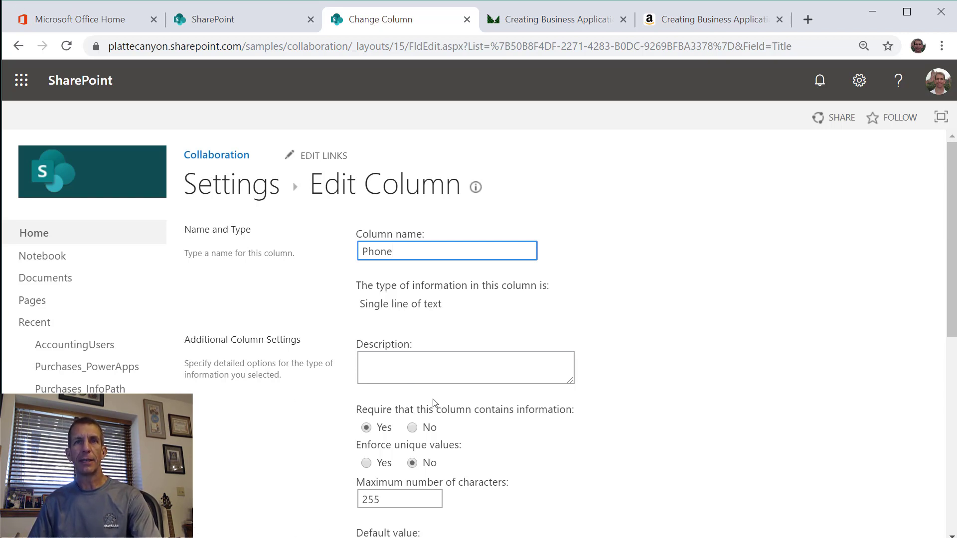
click(412, 429)
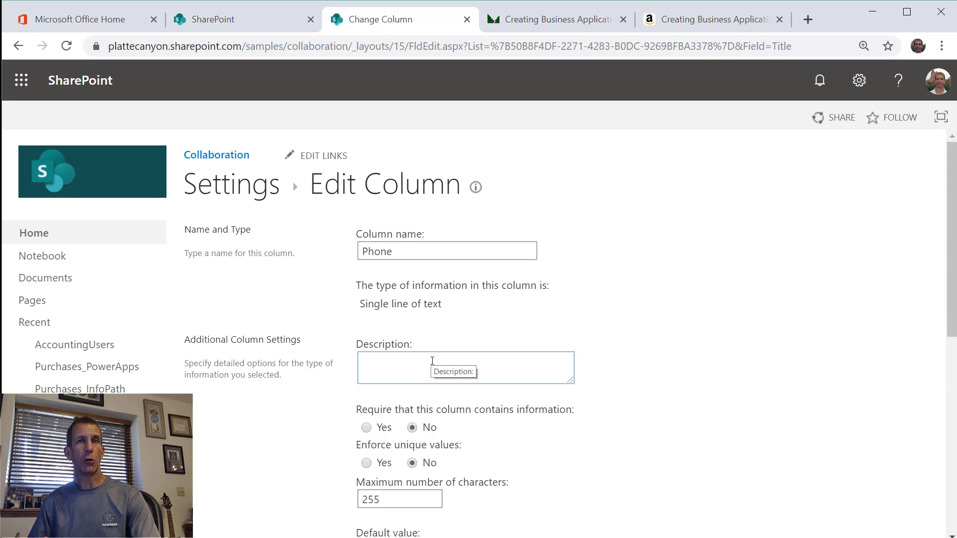
- Set the Phone column's default text value to 333- and save the column
scroll(432, 361, down, 3)
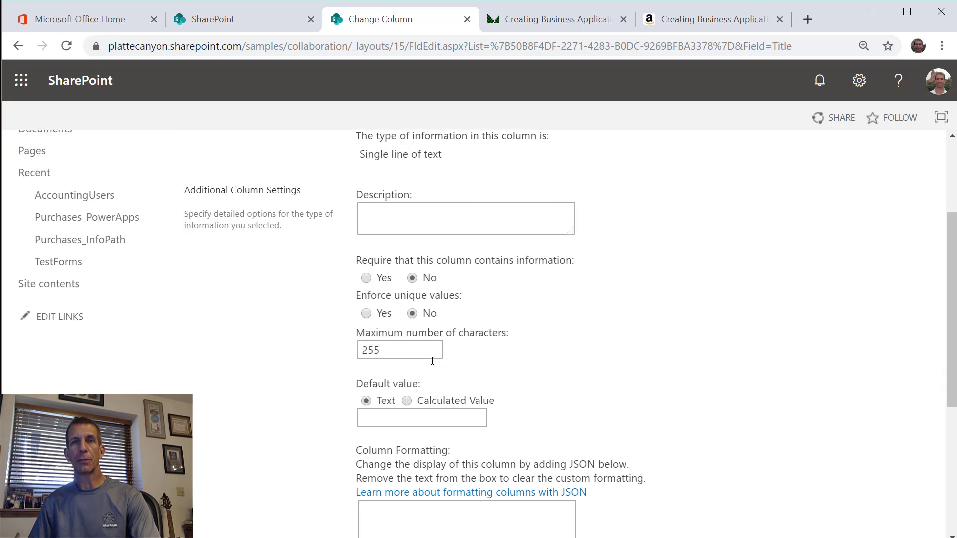
click(388, 423)
text(3)
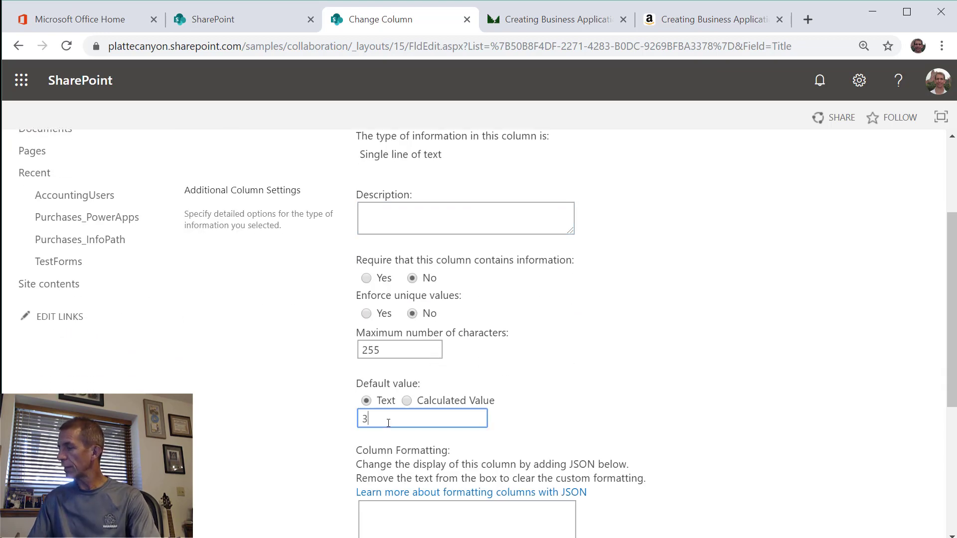
text(33-)
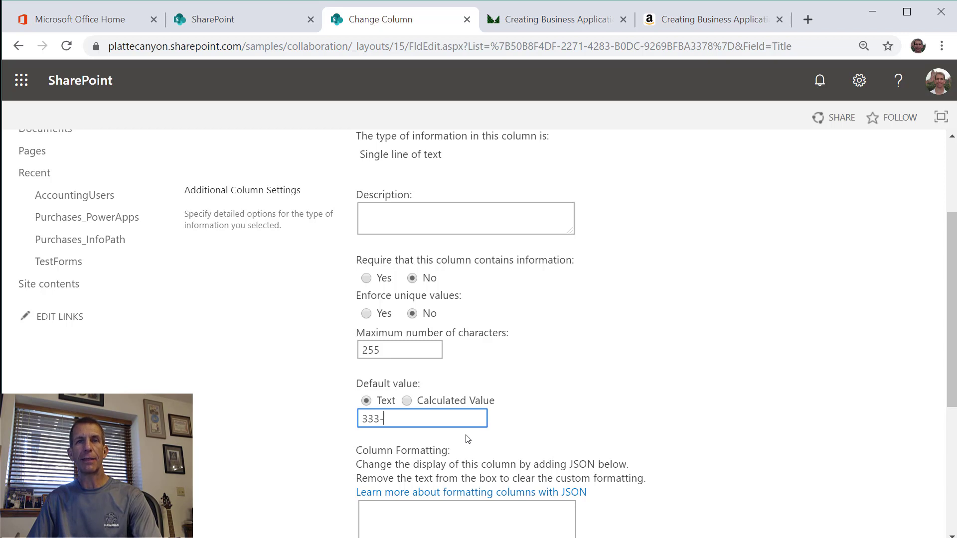
scroll(468, 439, down, 5)
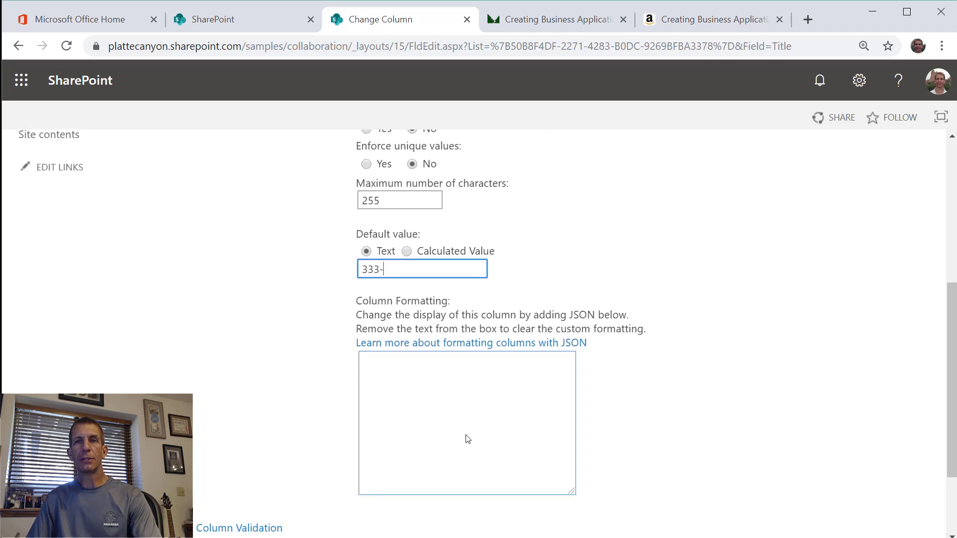
click(823, 458)
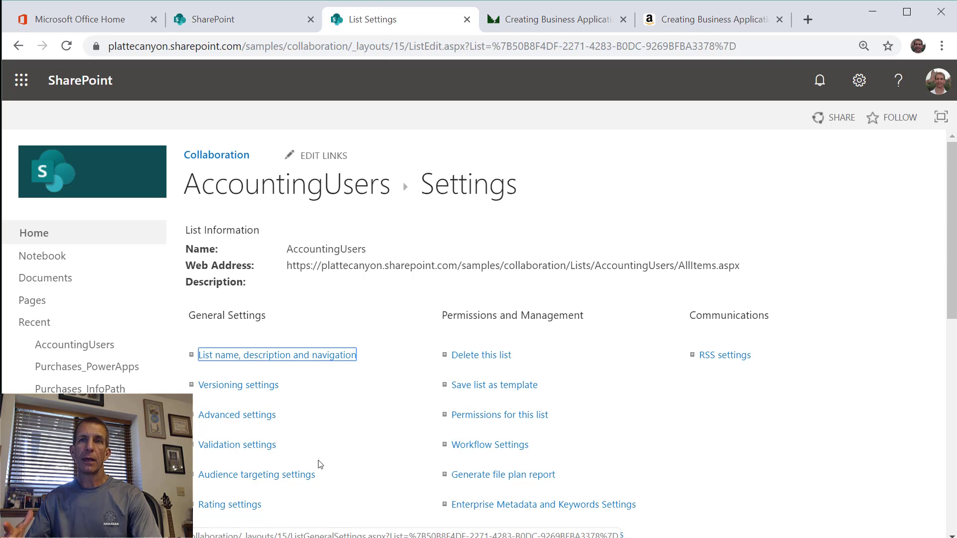
- Start a new list column named User with the Person or Group type
scroll(321, 464, down, 3)
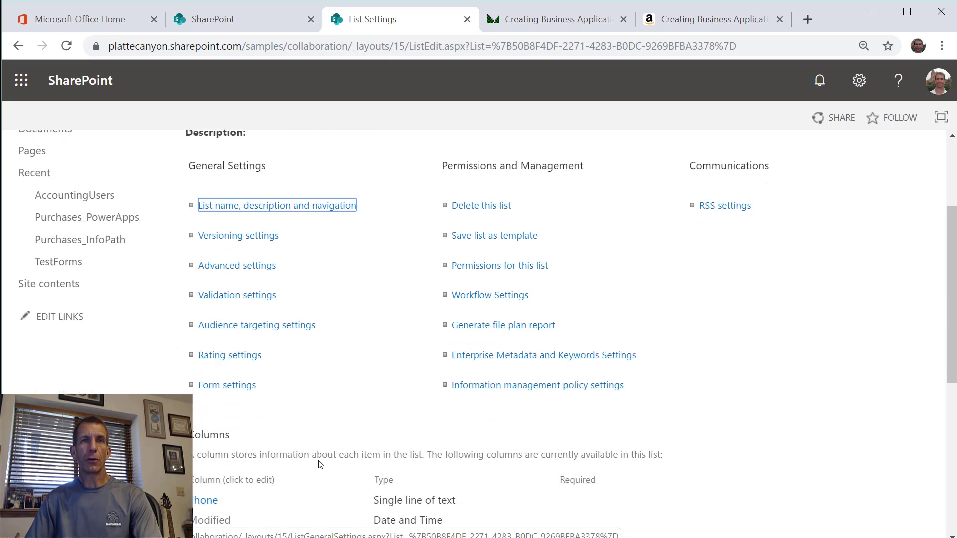
scroll(321, 464, down, 2)
scroll(252, 426, down, 3)
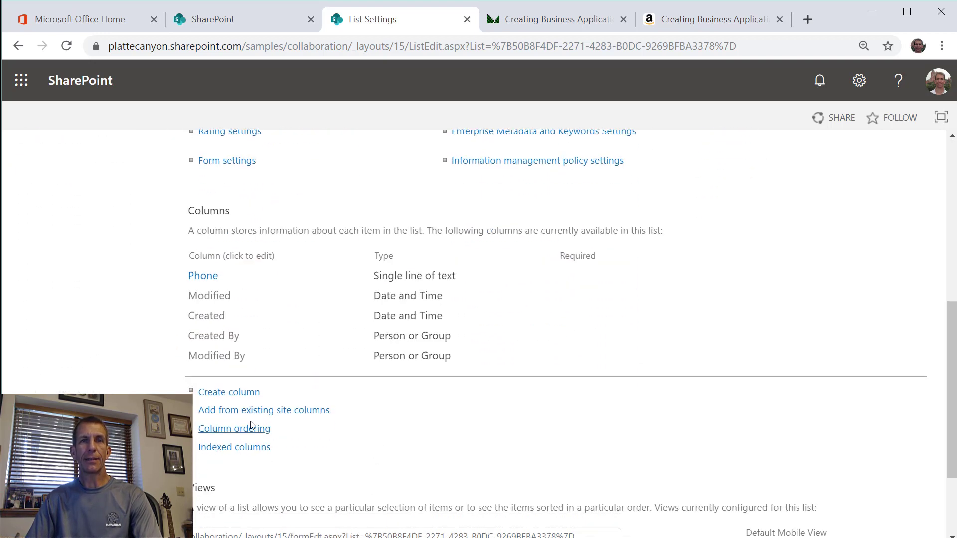
click(229, 394)
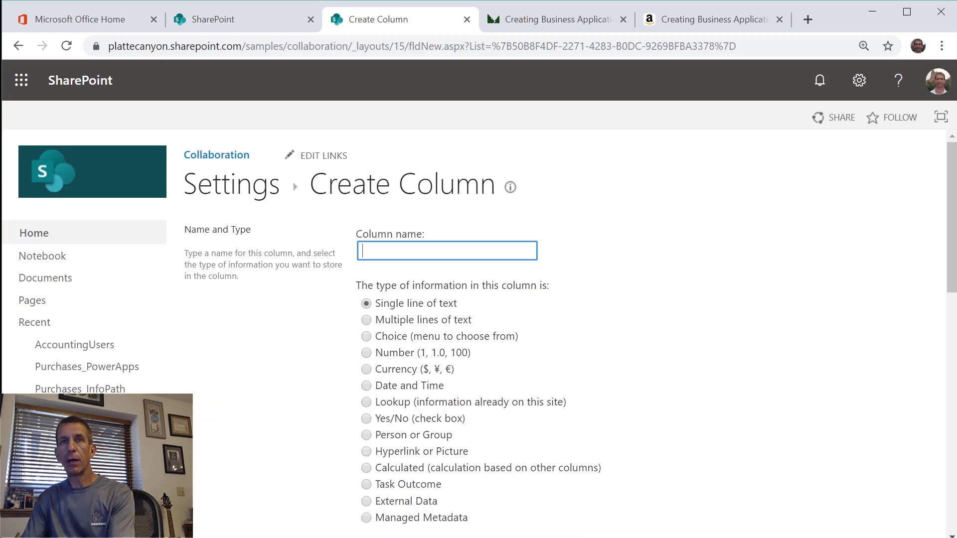
text(User)
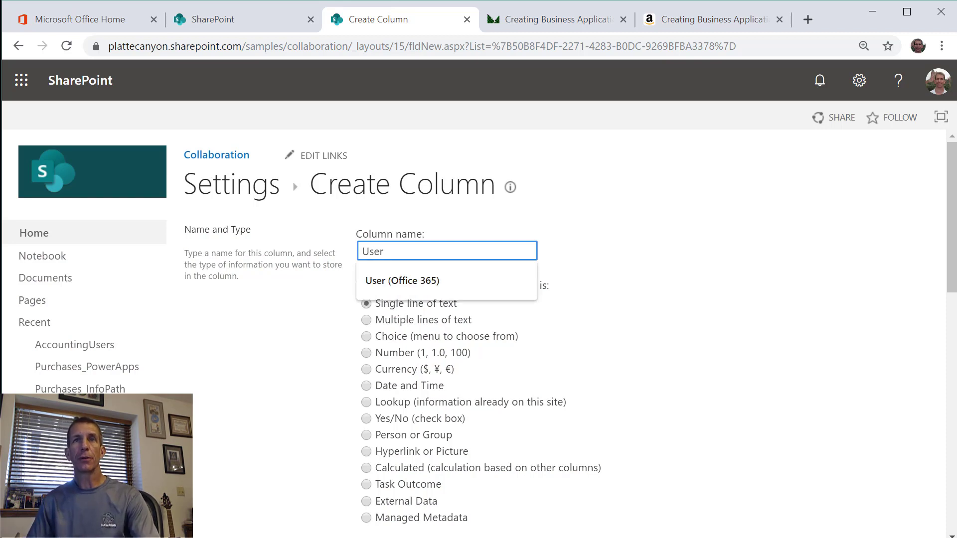
click(650, 325)
scroll(622, 381, down, 3)
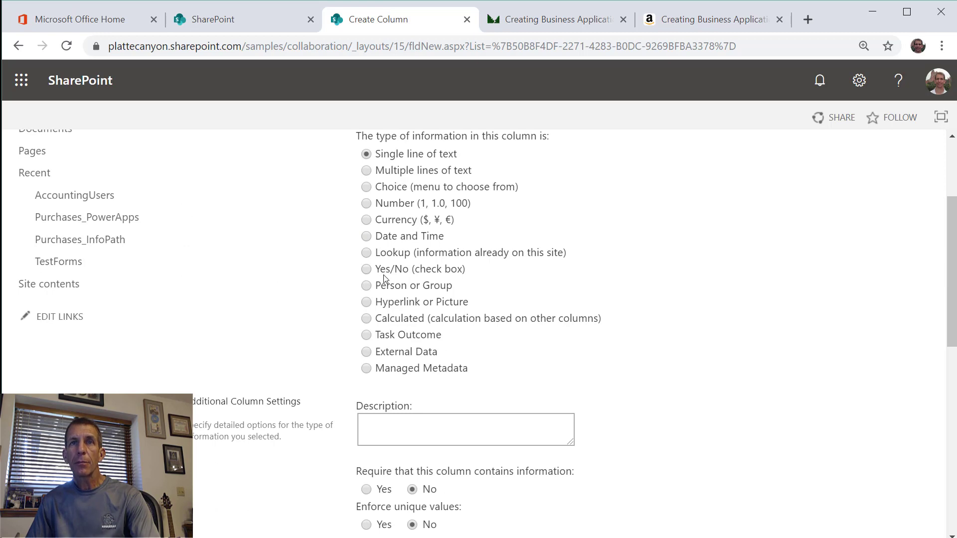
click(366, 289)
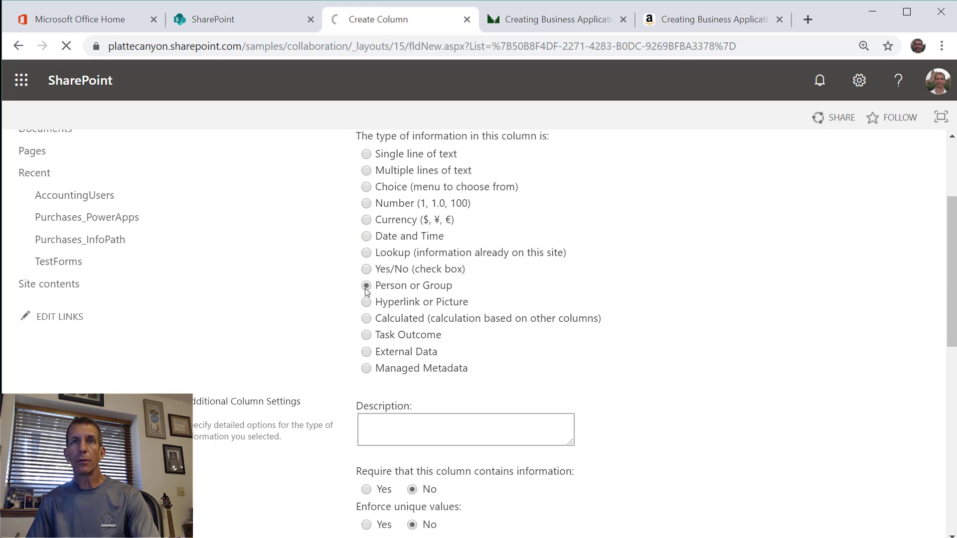
- Require that the new User column contains information
scroll(509, 335, down, 3)
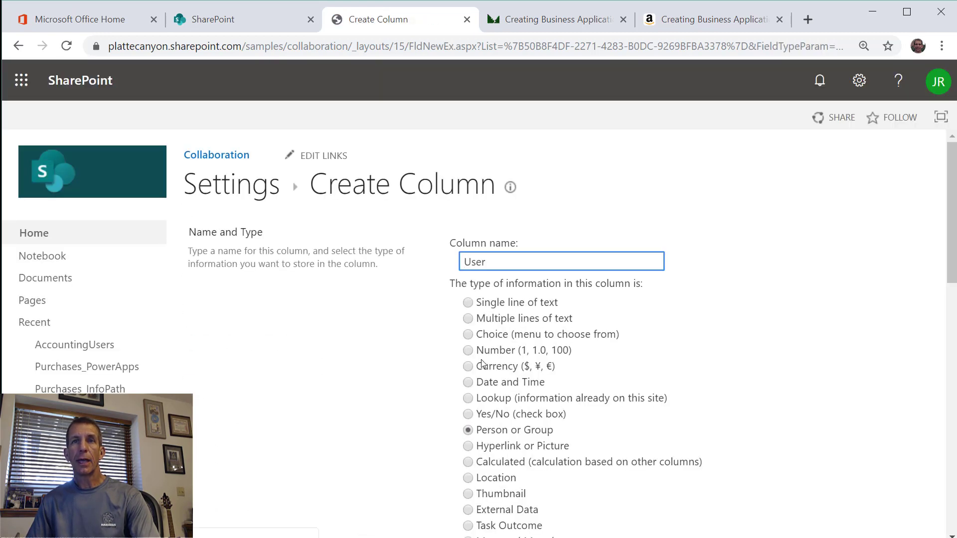
scroll(482, 363, down, 5)
click(475, 438)
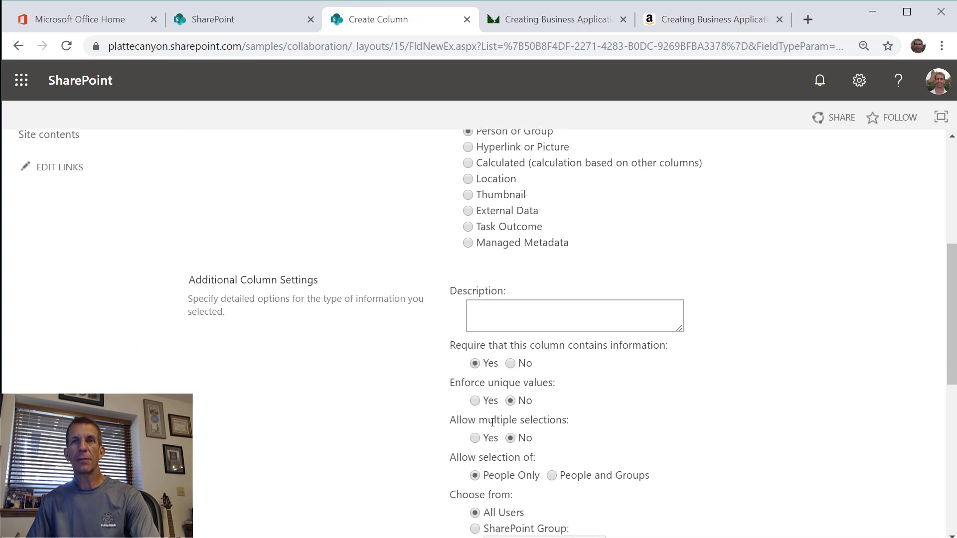
- Set the User column's show field to User name and save the column
scroll(553, 409, down, 3)
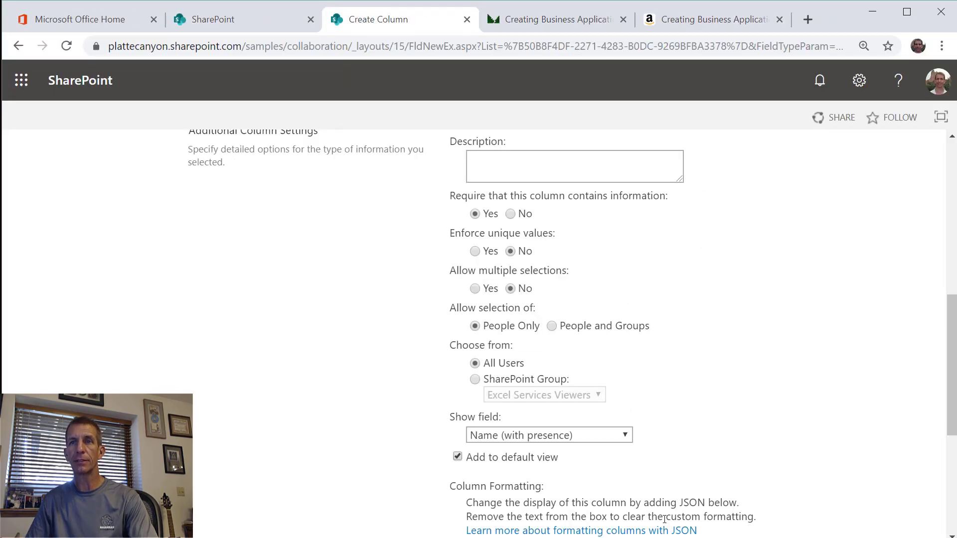
scroll(846, 416, down, 2)
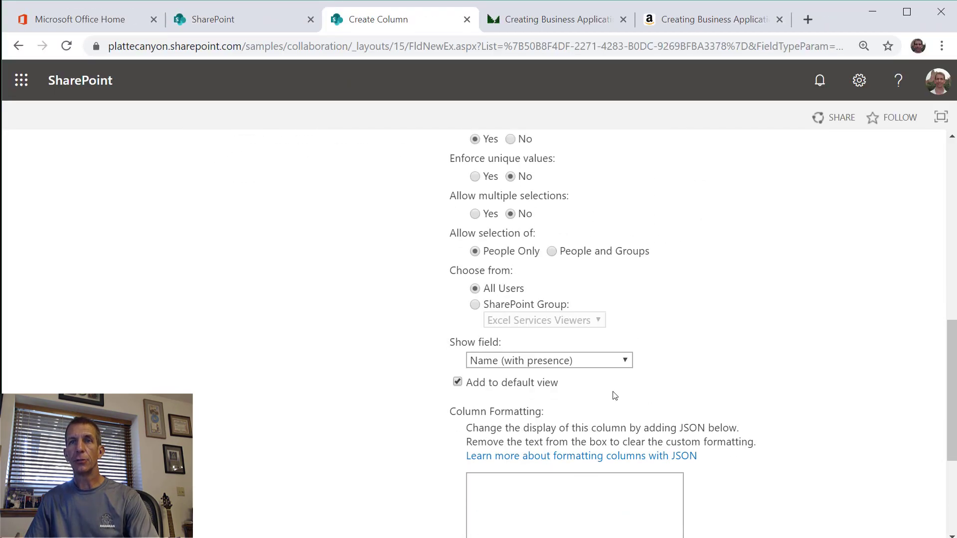
click(625, 360)
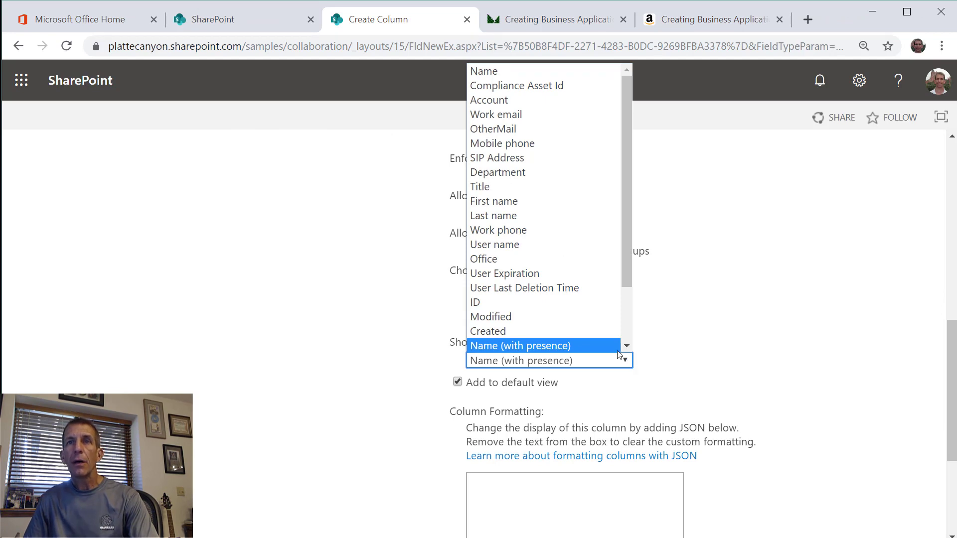
click(626, 324)
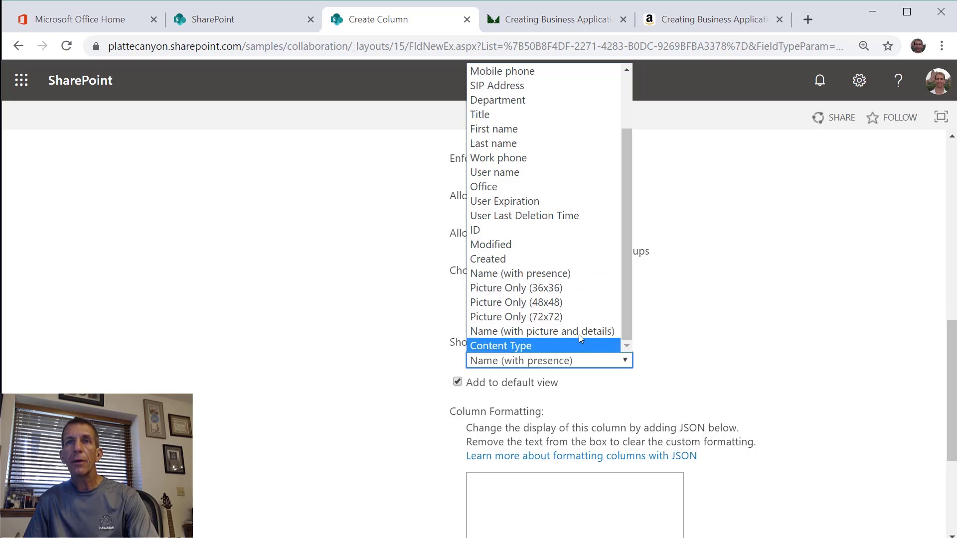
click(510, 178)
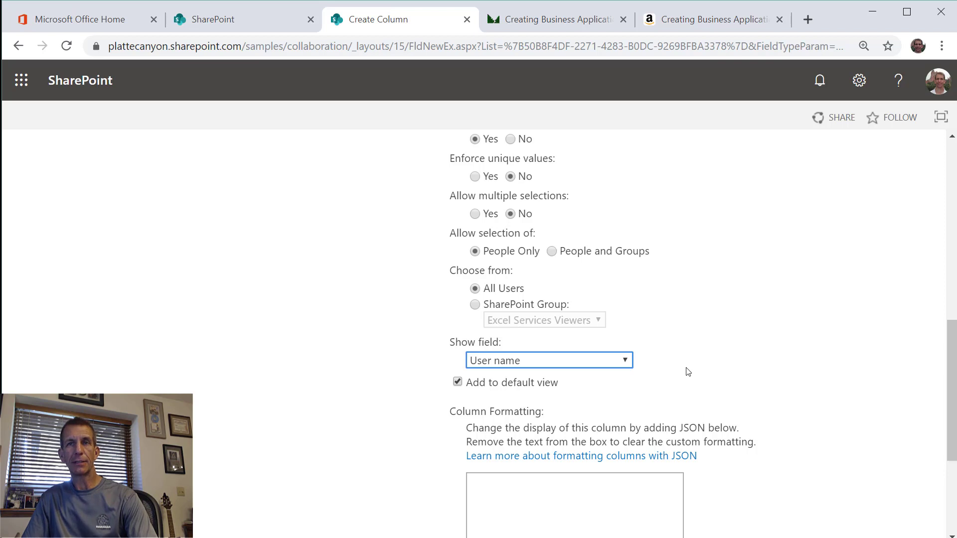
scroll(688, 372, down, 3)
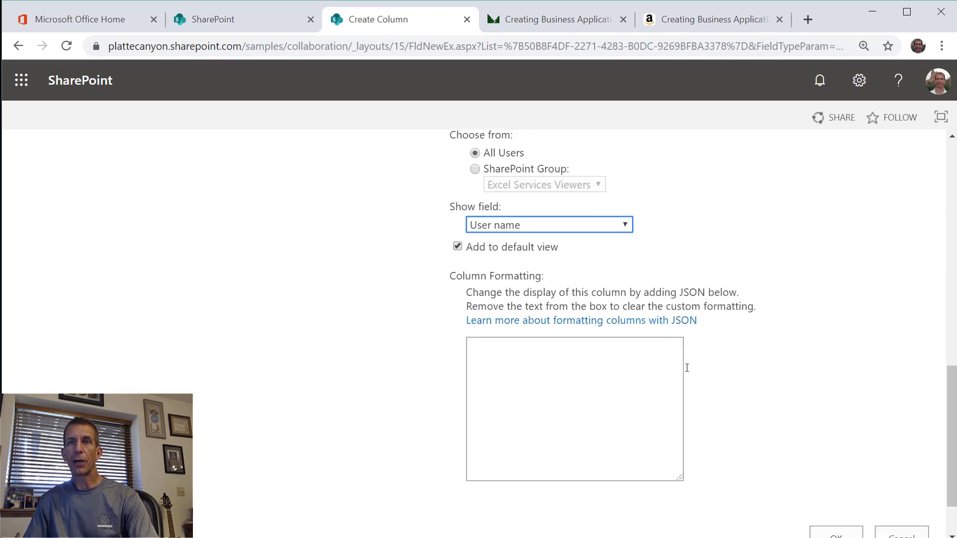
scroll(687, 369, down, 2)
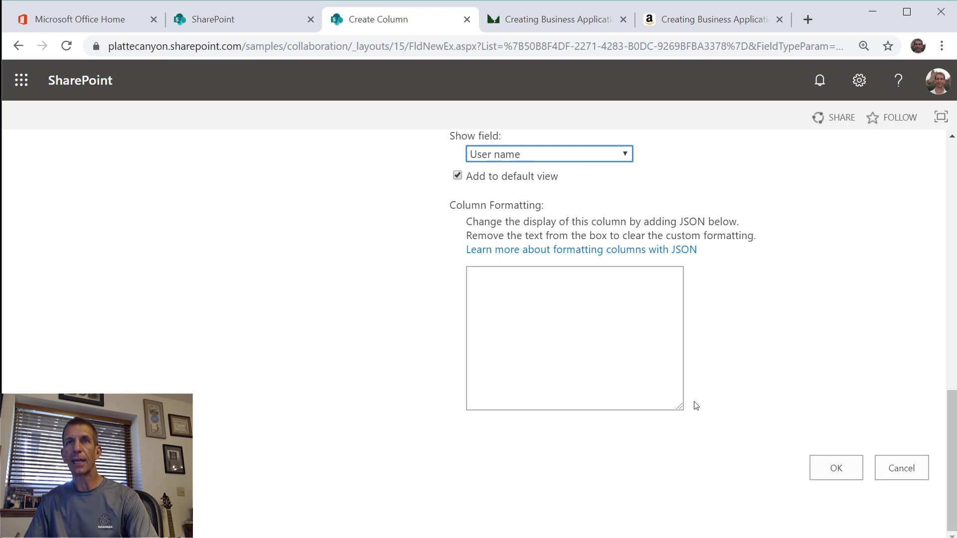
click(836, 475)
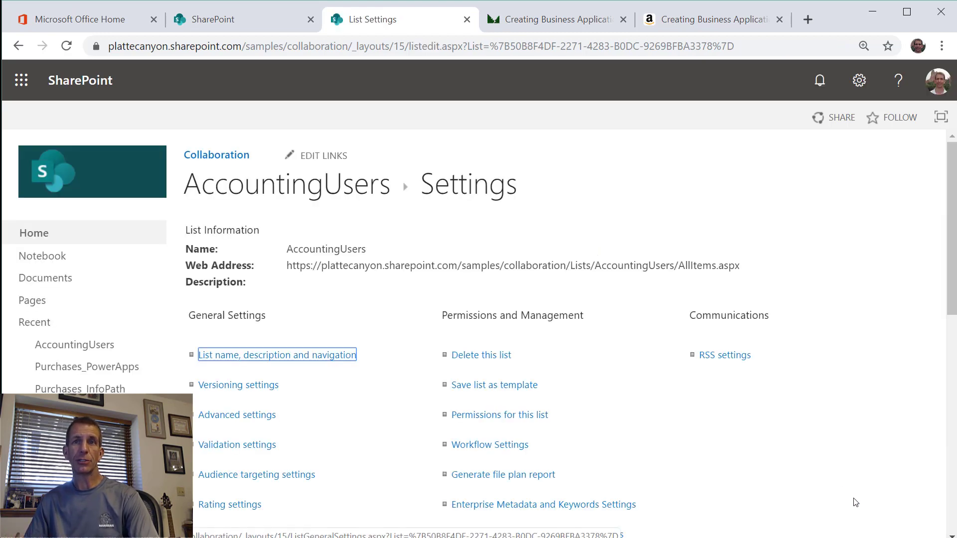
- Create a list column named SendEmailNotification with the Yes/No (check box) type
scroll(856, 501, down, 1)
scroll(855, 502, down, 7)
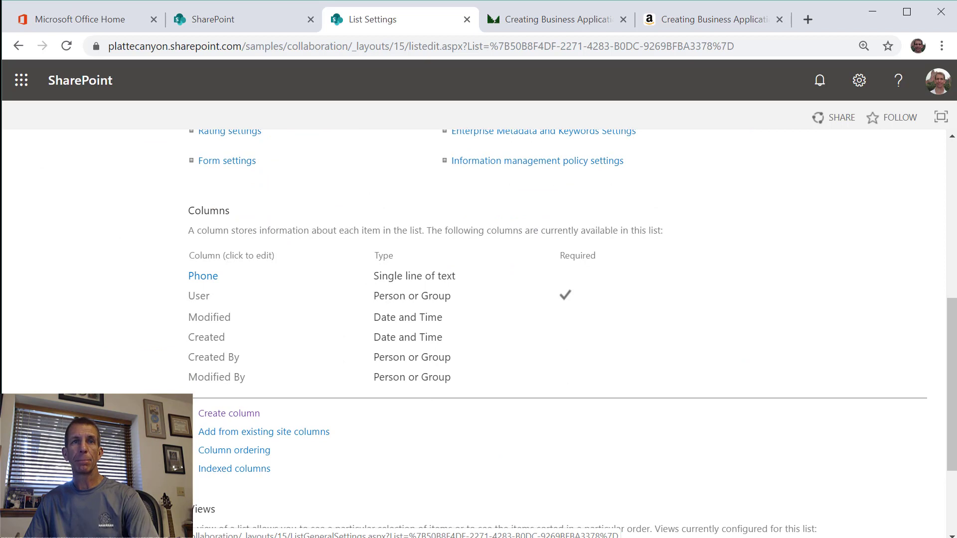
click(232, 417)
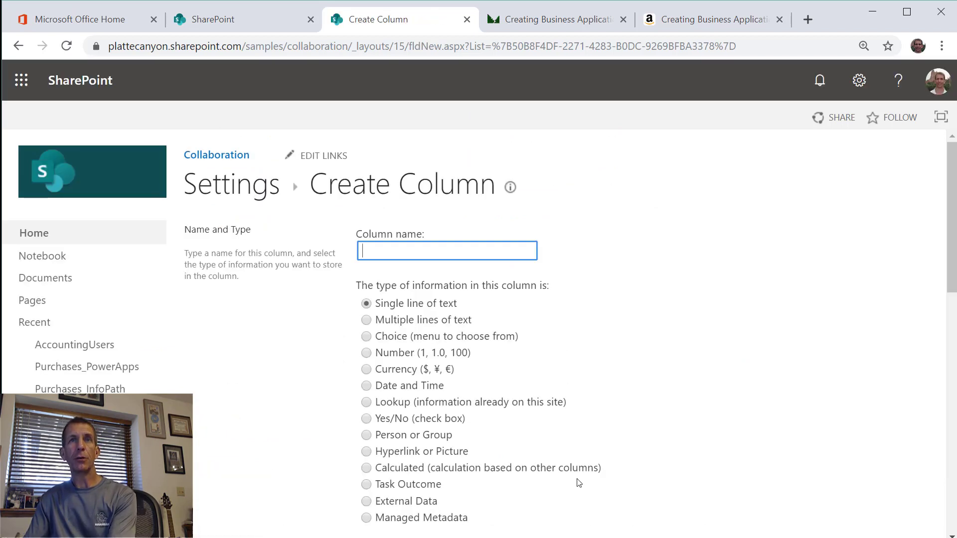
text(SEnd)
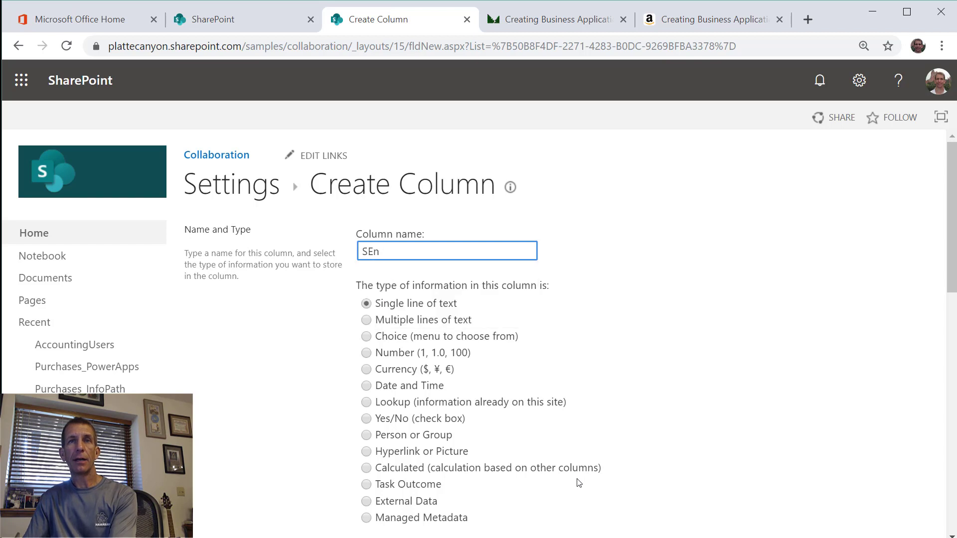
key(BackSpace)
key(BackSpace)
text(endEmailNotif)
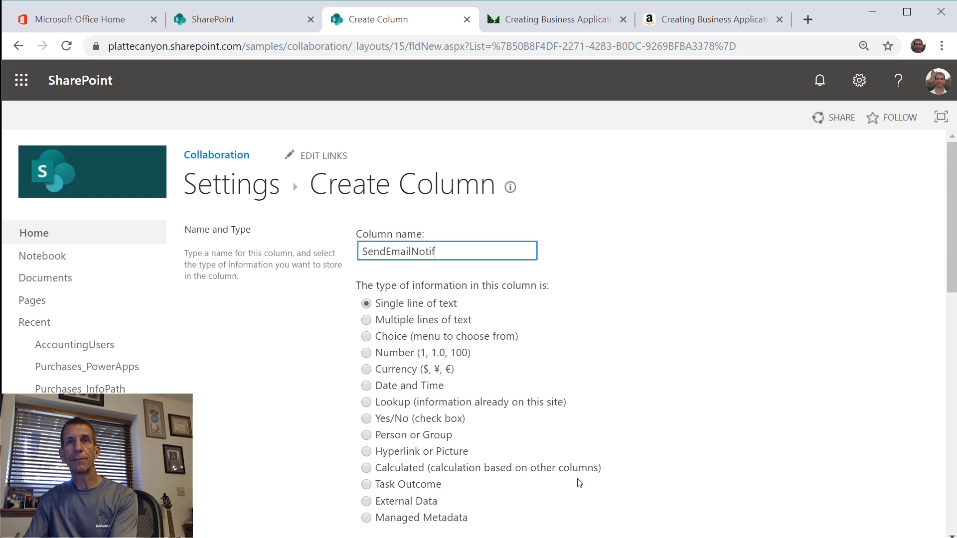
text(ication)
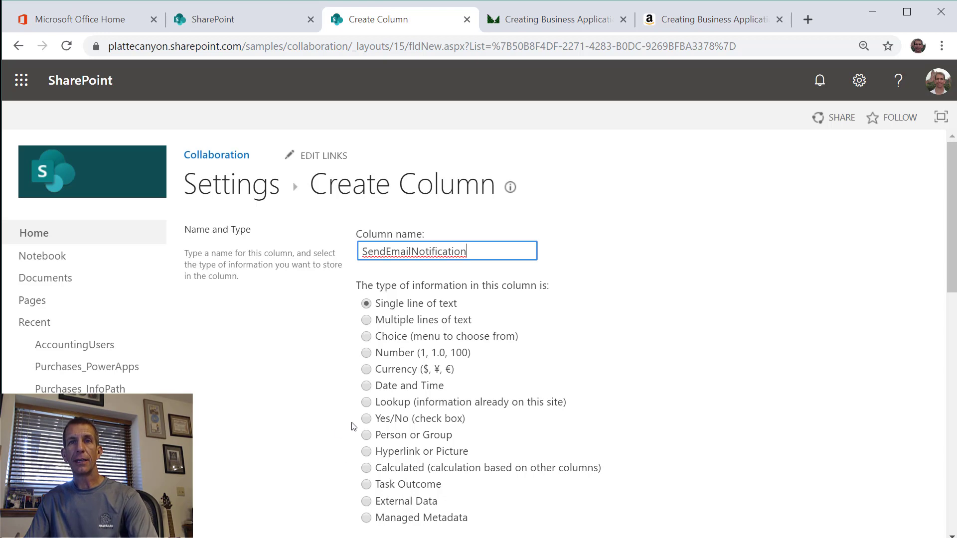
click(392, 418)
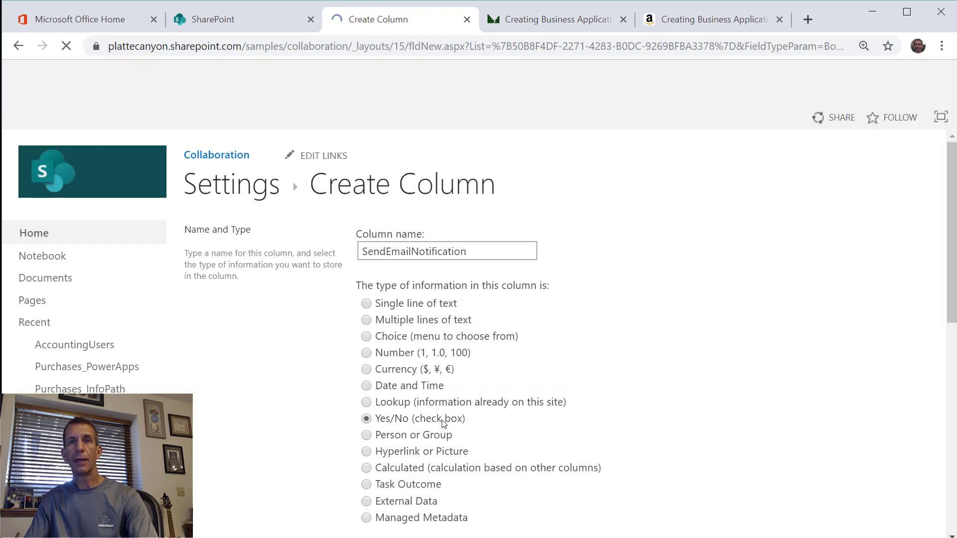
scroll(443, 424, down, 3)
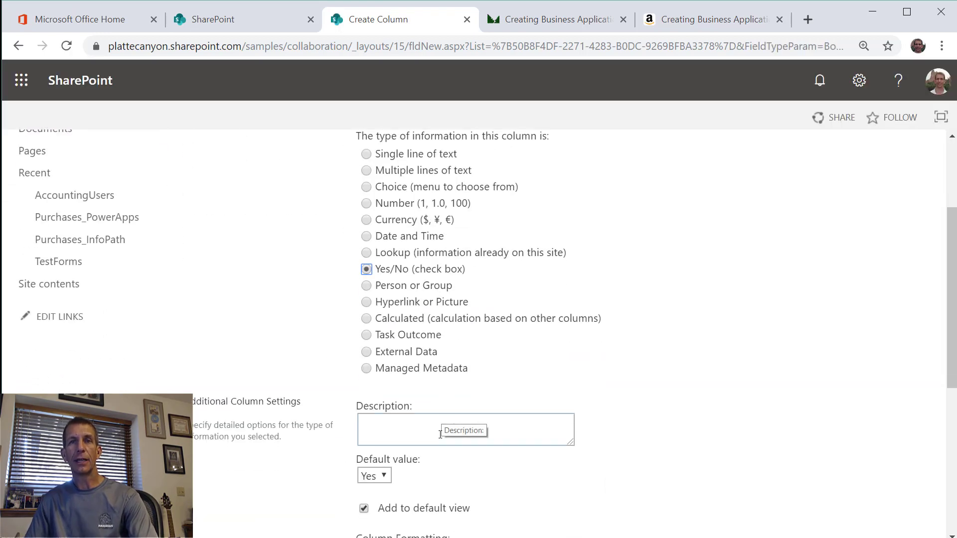
scroll(504, 463, down, 6)
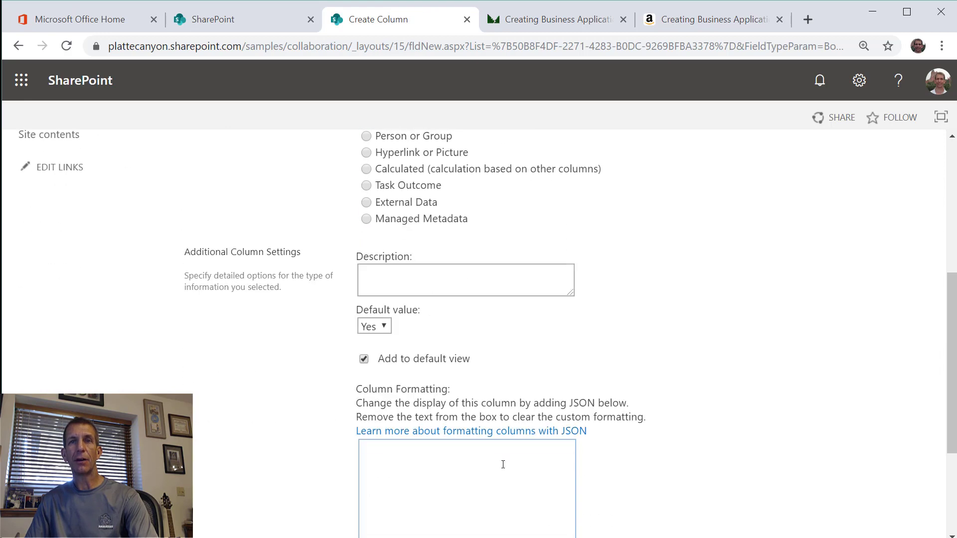
click(824, 491)
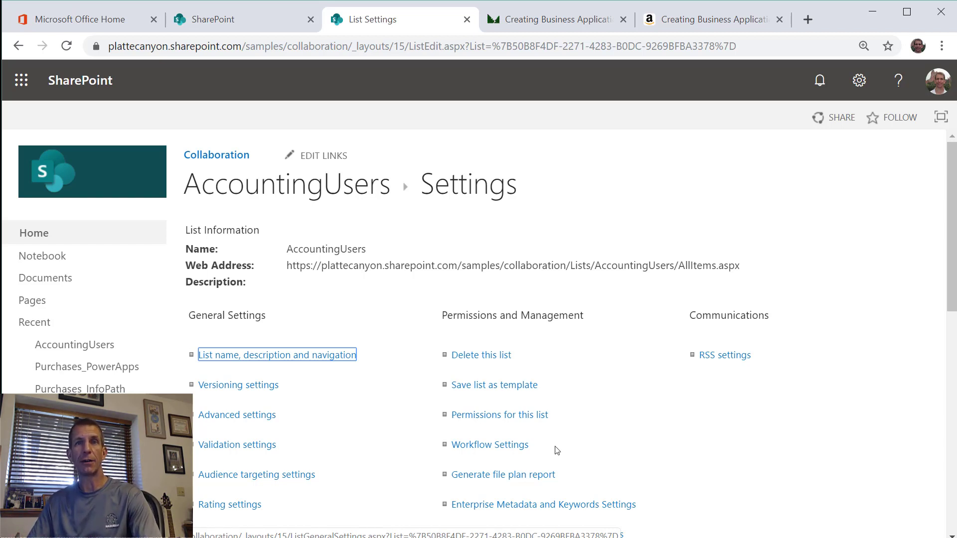
- Allow management of content types in the AccountingUsers list's advanced settings and save them
scroll(555, 449, down, 1)
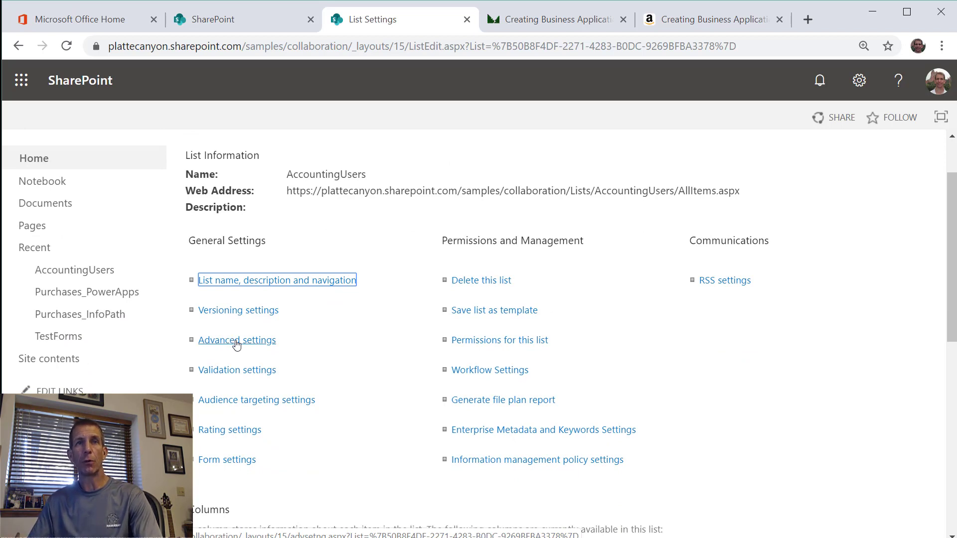
click(237, 343)
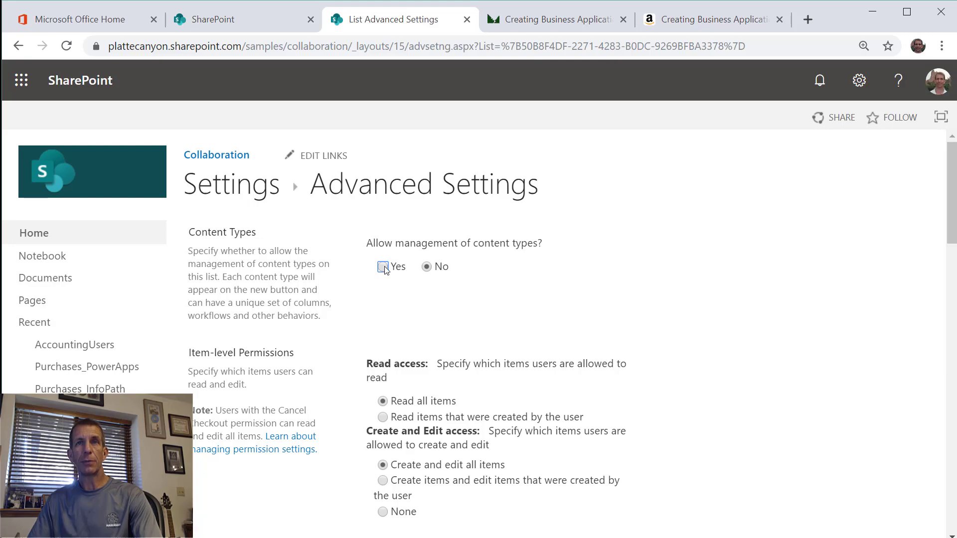
scroll(508, 296, down, 20)
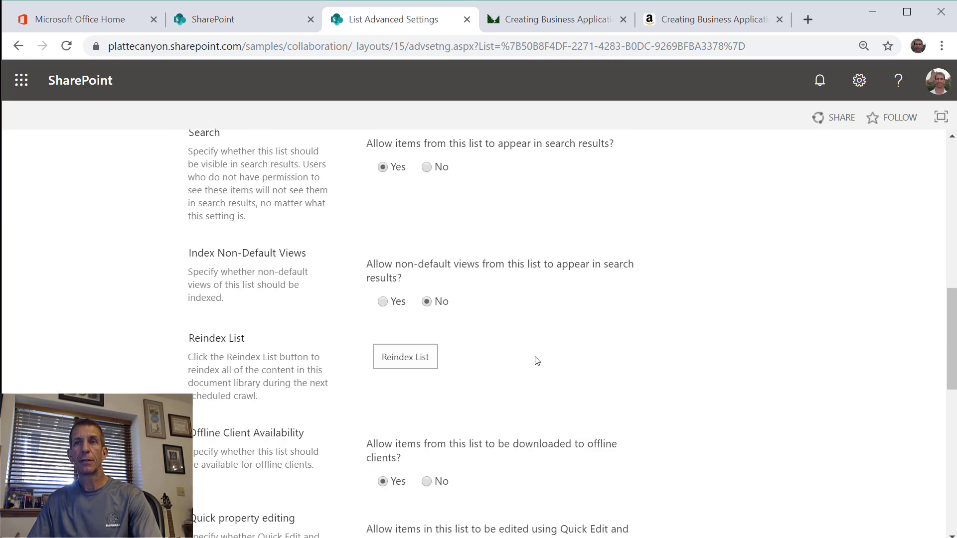
scroll(600, 447, down, 3)
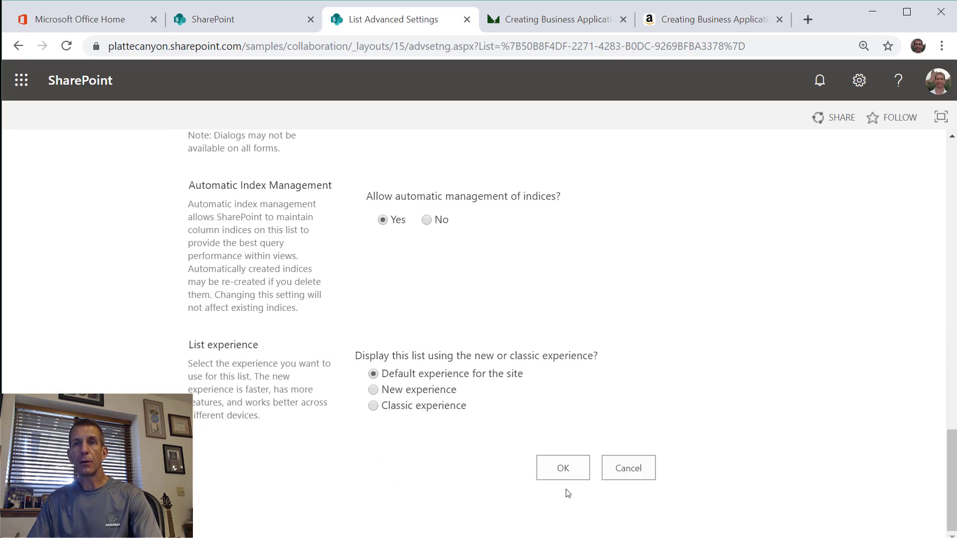
click(557, 466)
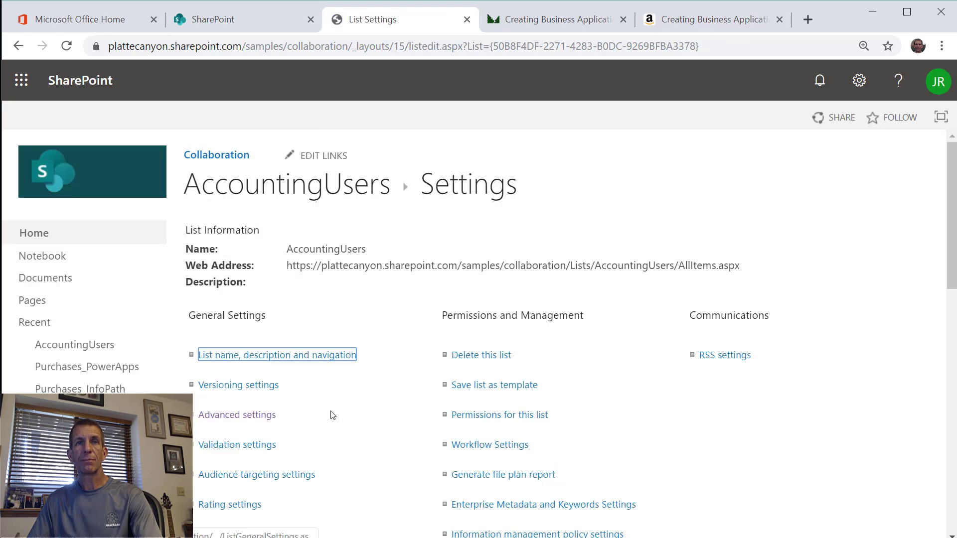
- Reorder the columns of the list's Item content type so User is first and Phone second, and save the order
scroll(332, 414, down, 4)
scroll(332, 414, down, 2)
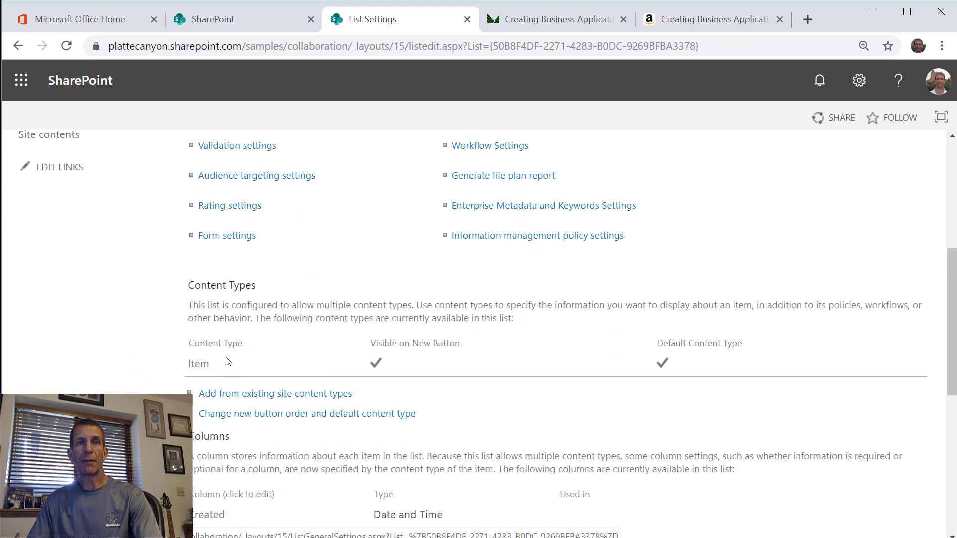
click(201, 364)
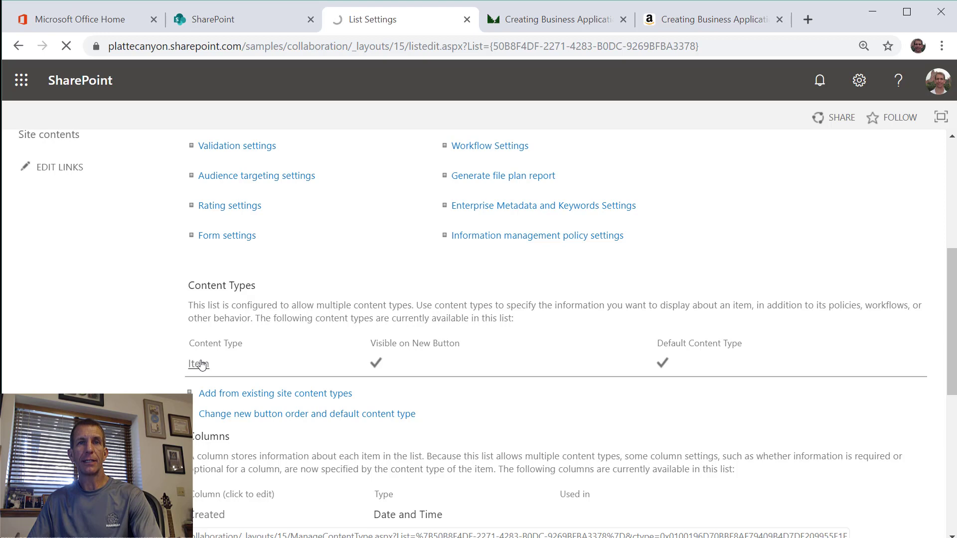
scroll(203, 368, down, 3)
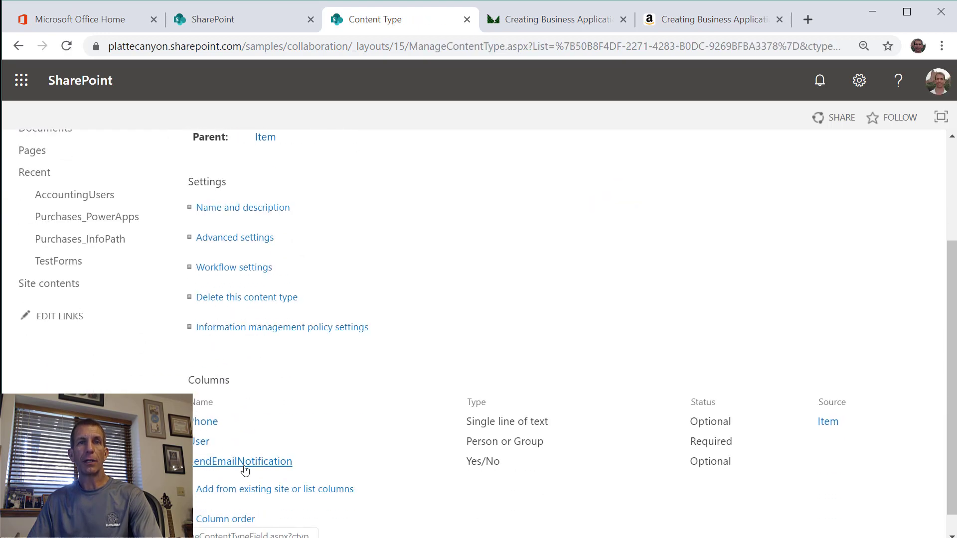
scroll(244, 470, down, 1)
click(244, 499)
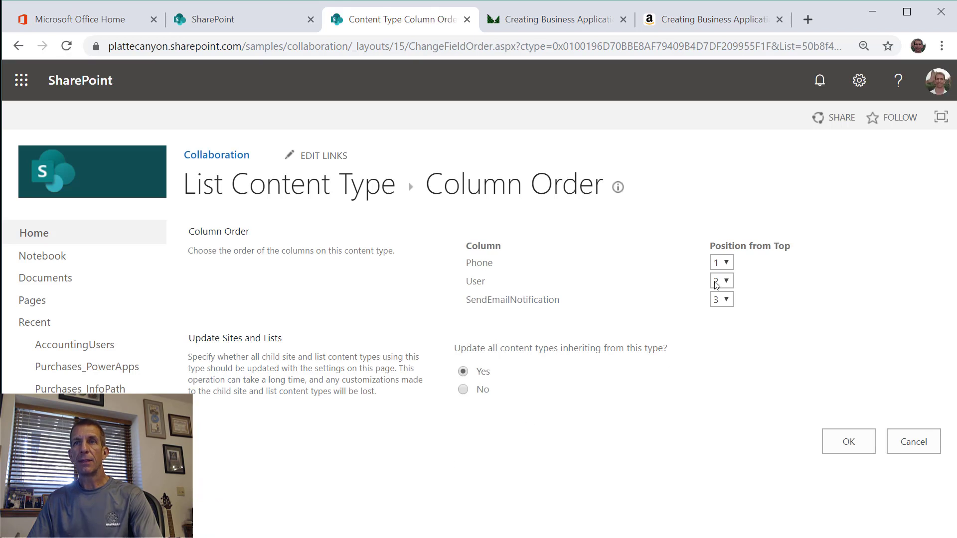
click(719, 282)
click(716, 297)
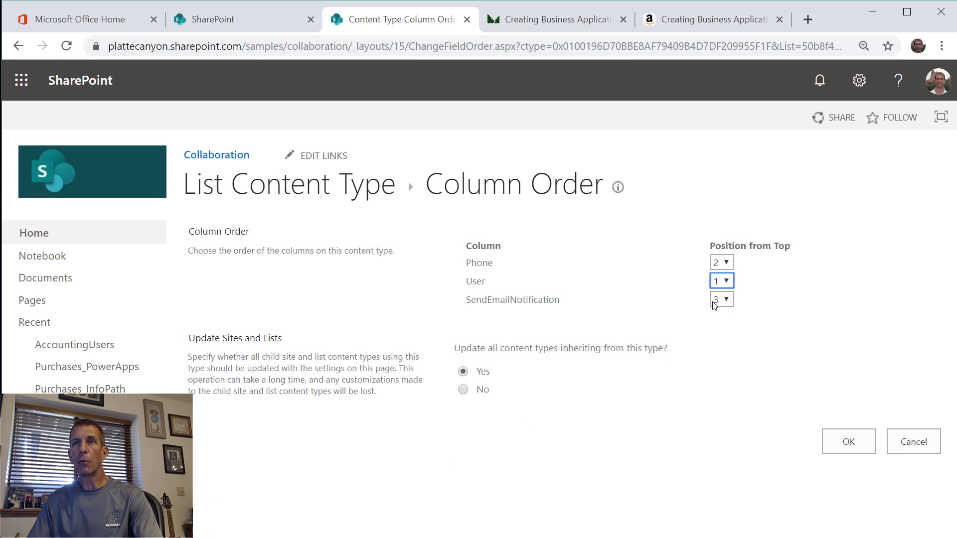
click(838, 447)
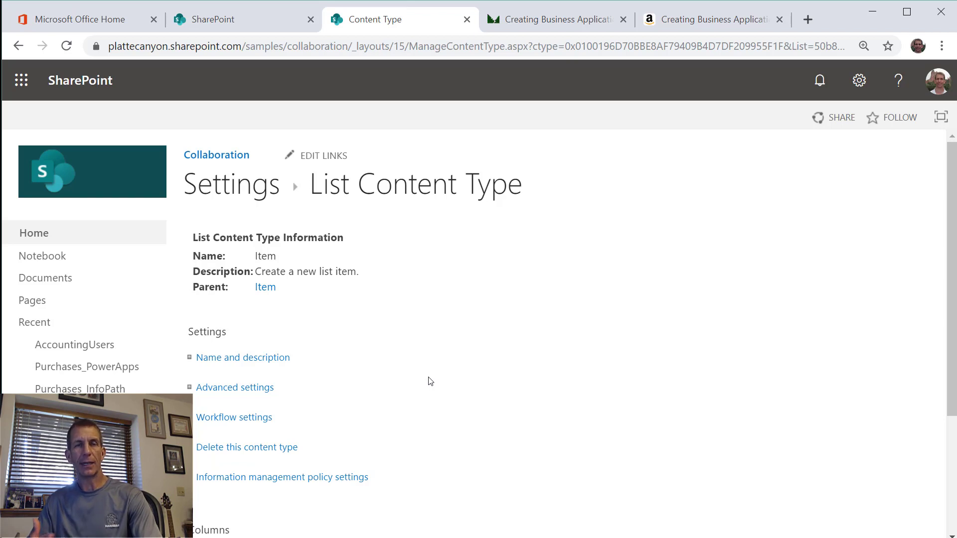
- Return from the Item content type to the AccountingUsers list settings and open the All Items view for editing
scroll(430, 381, down, 3)
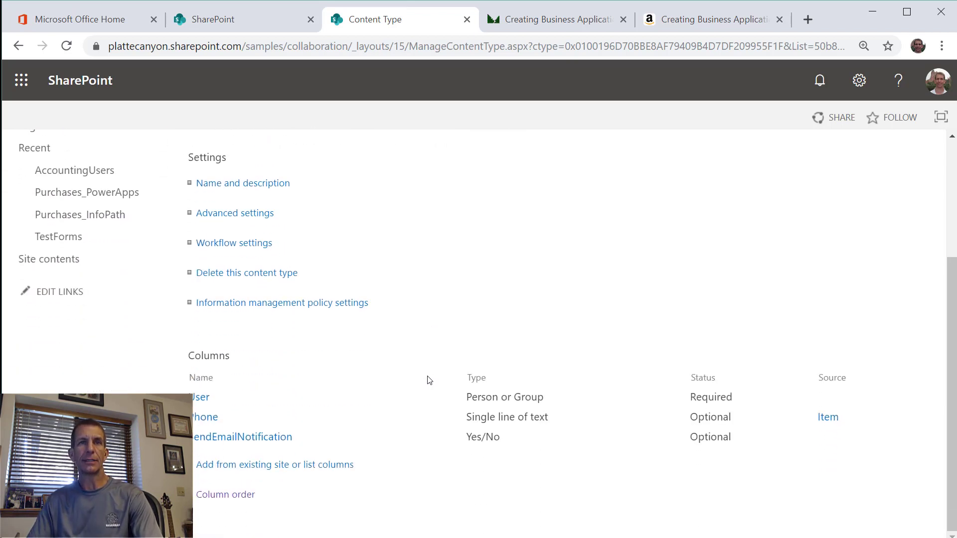
scroll(349, 299, up, 4)
scroll(232, 116, down, 1)
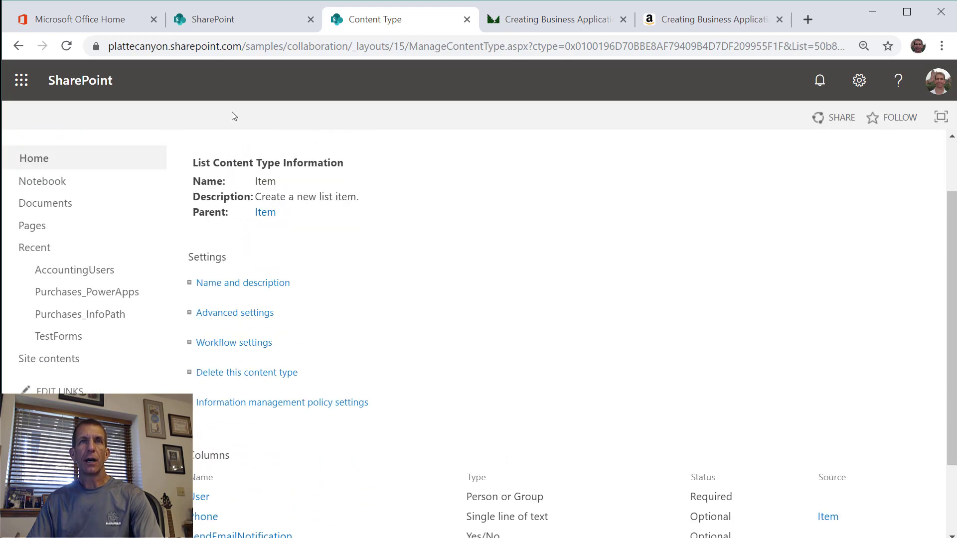
scroll(266, 214, up, 1)
click(235, 185)
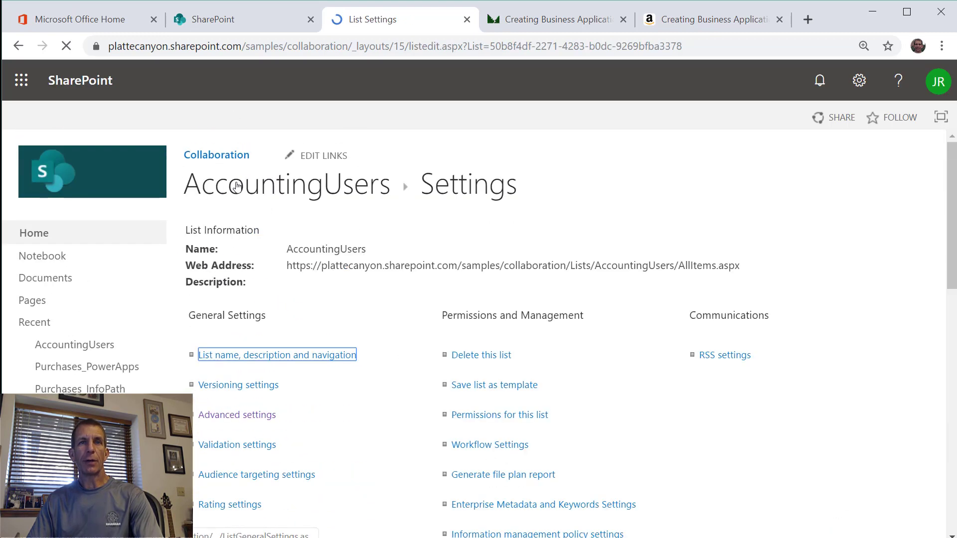
scroll(252, 299, down, 8)
scroll(265, 316, down, 4)
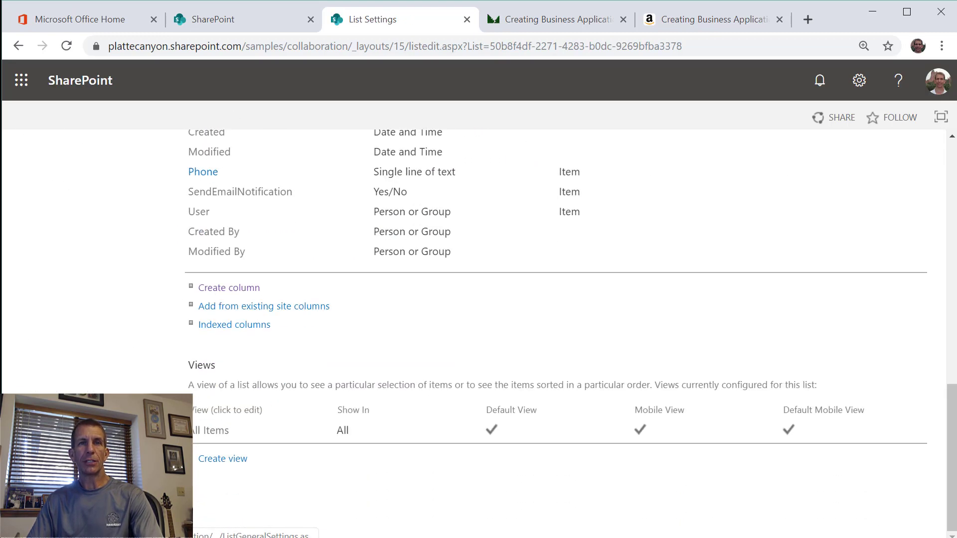
click(209, 431)
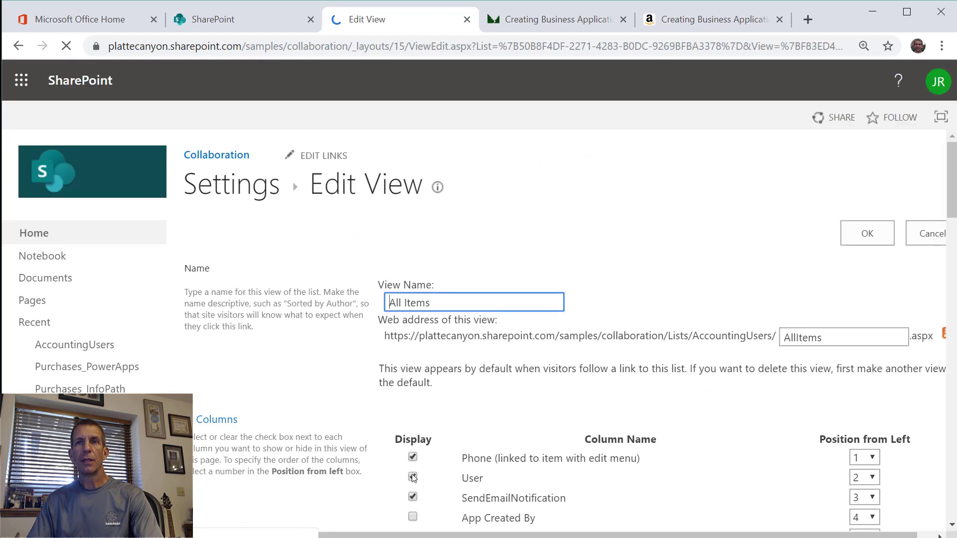
- Reorder the All Items view's columns so User is in position 1 and Phone in position 2
scroll(846, 404, down, 2)
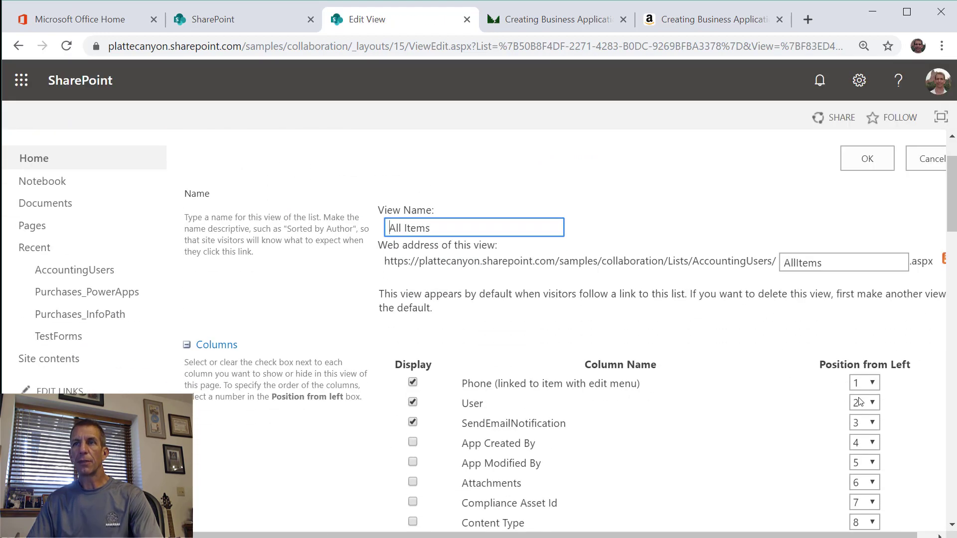
click(865, 383)
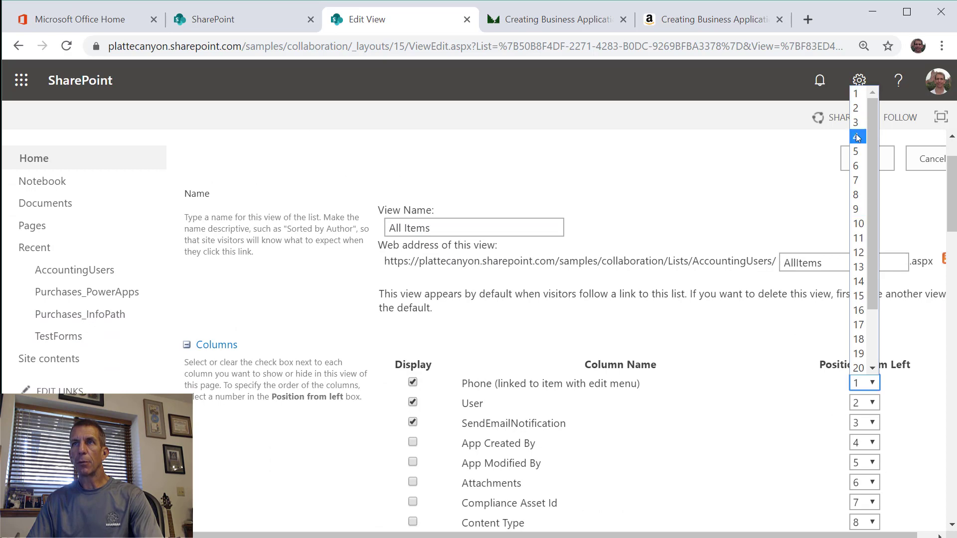
click(856, 107)
scroll(706, 329, down, 2)
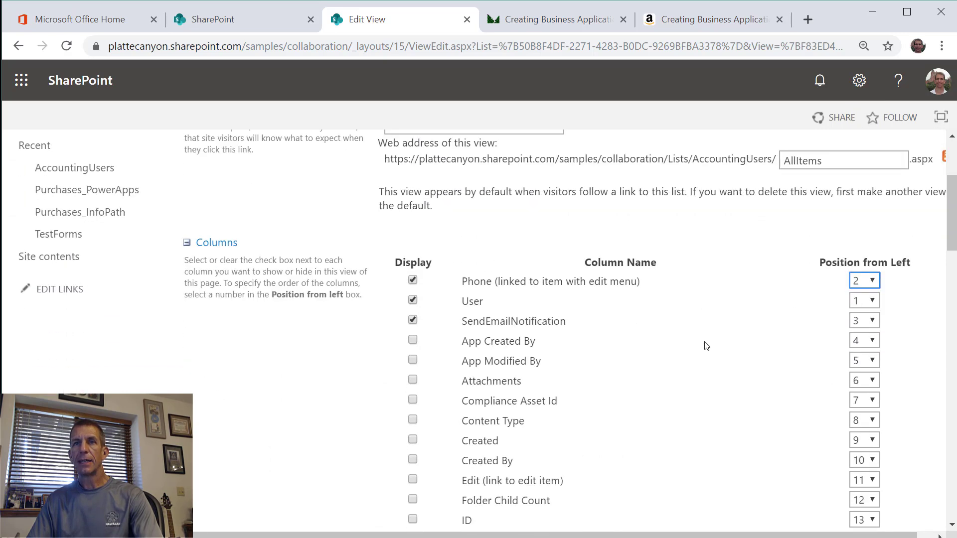
- Sort the All Items view first by the User column and save the view
scroll(707, 345, down, 8)
click(590, 421)
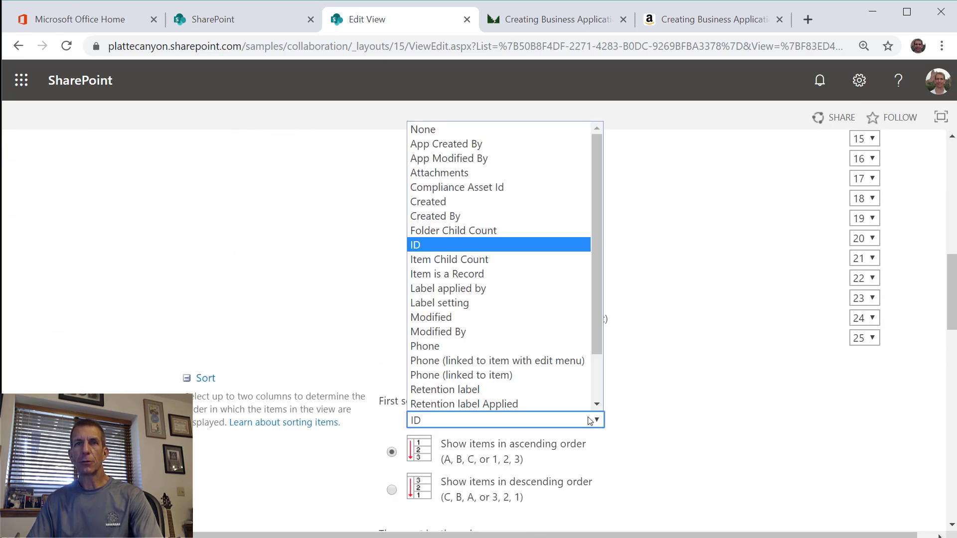
scroll(543, 367, down, 1)
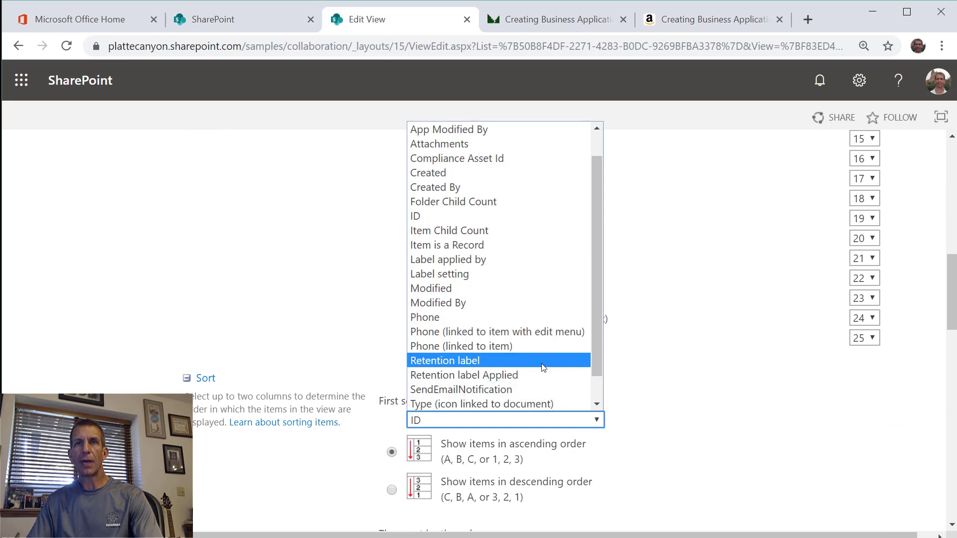
scroll(542, 366, up, 1)
scroll(542, 366, down, 2)
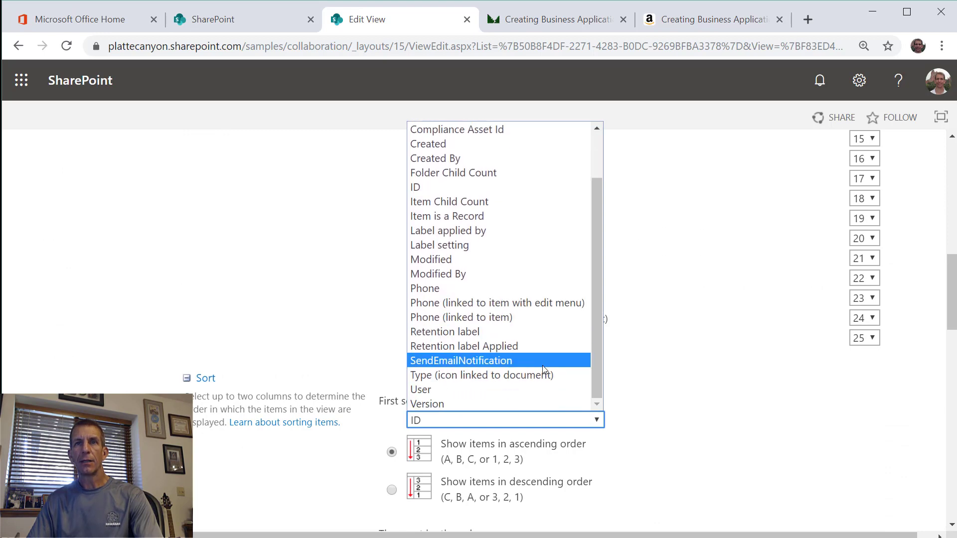
click(544, 392)
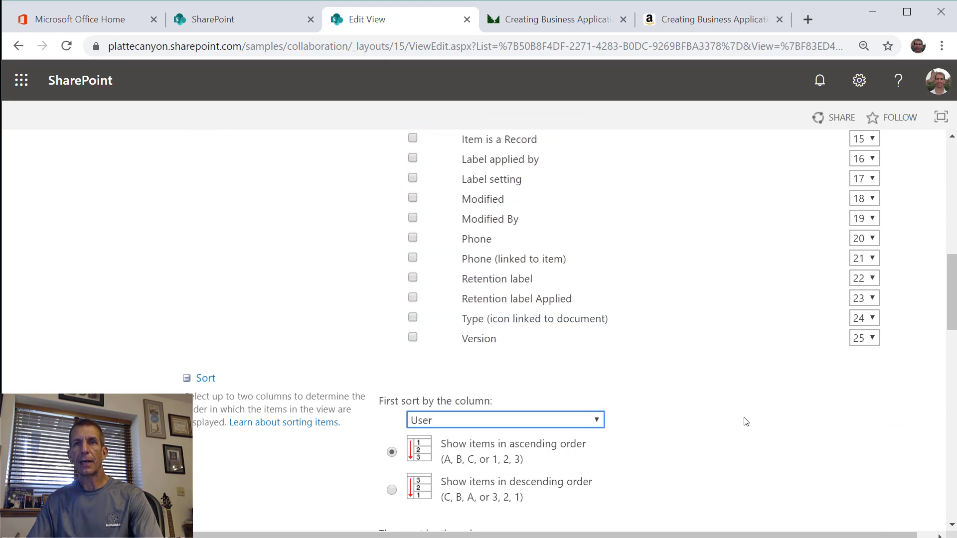
scroll(745, 422, down, 10)
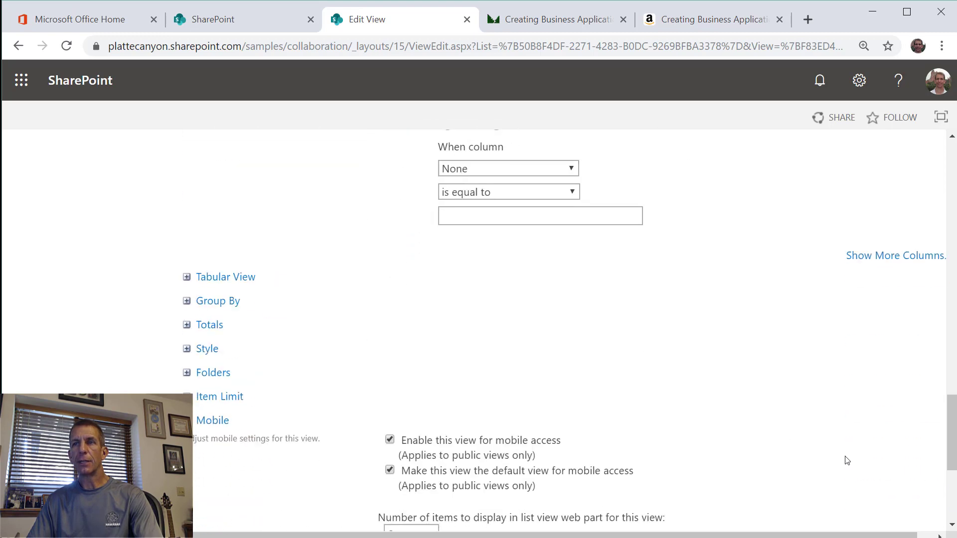
scroll(847, 460, down, 5)
click(863, 444)
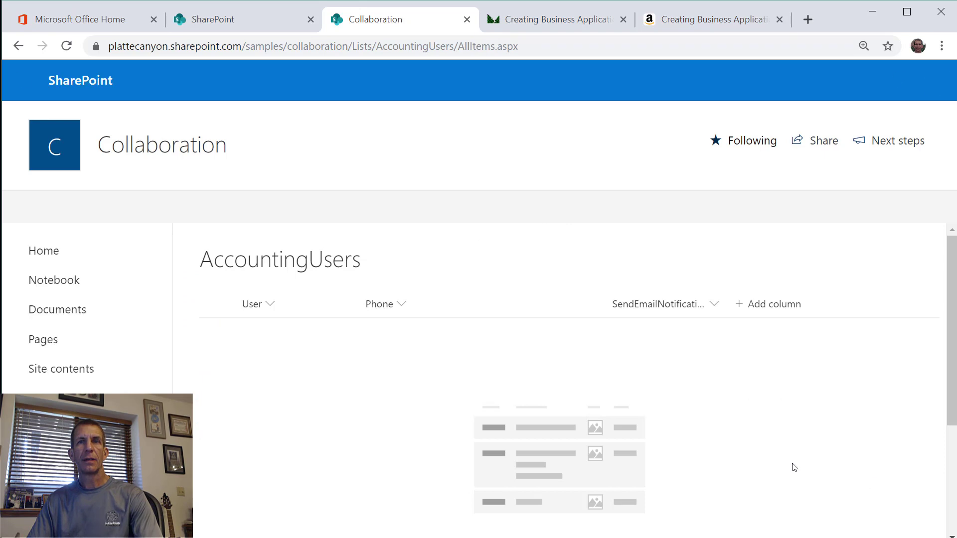
- Start a new AccountingUsers item with the Item content type and choose the person for its User field
click(261, 299)
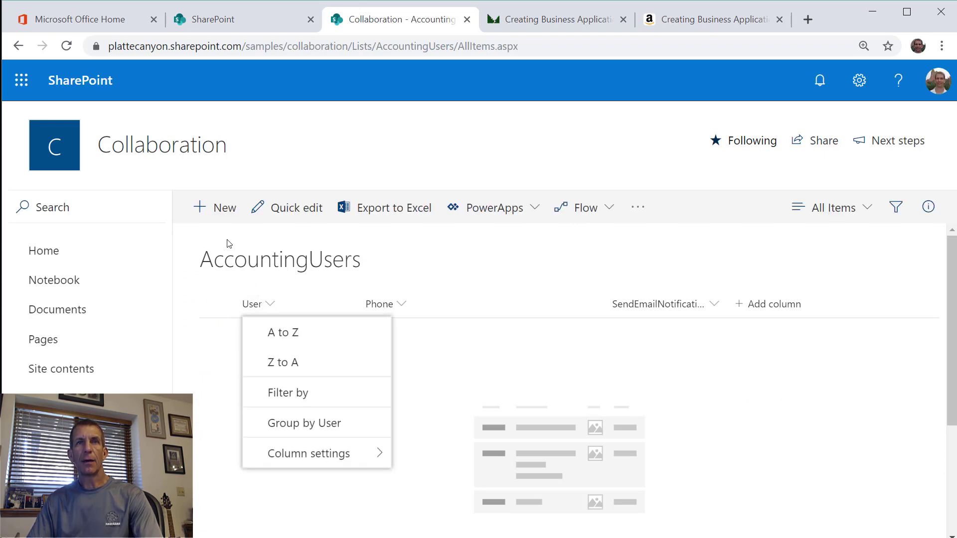
click(215, 208)
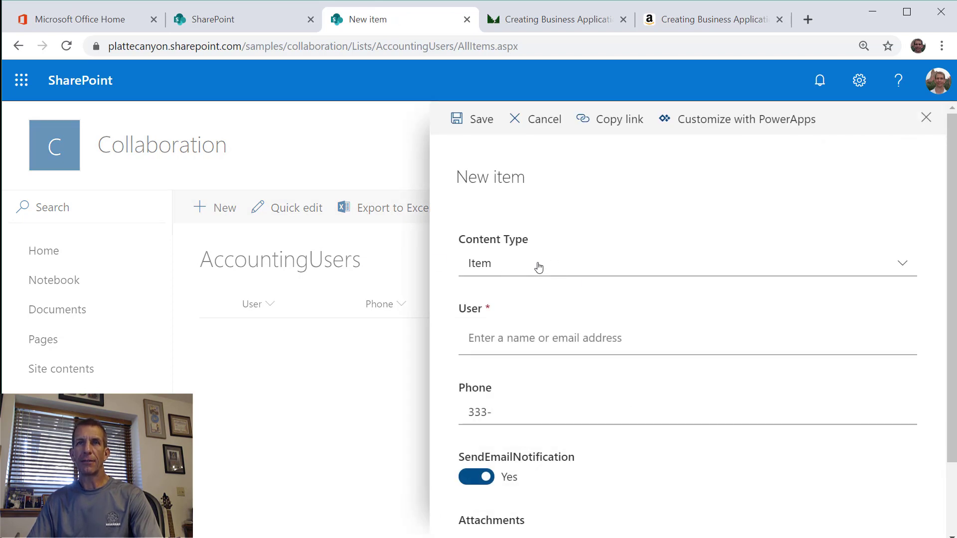
click(538, 267)
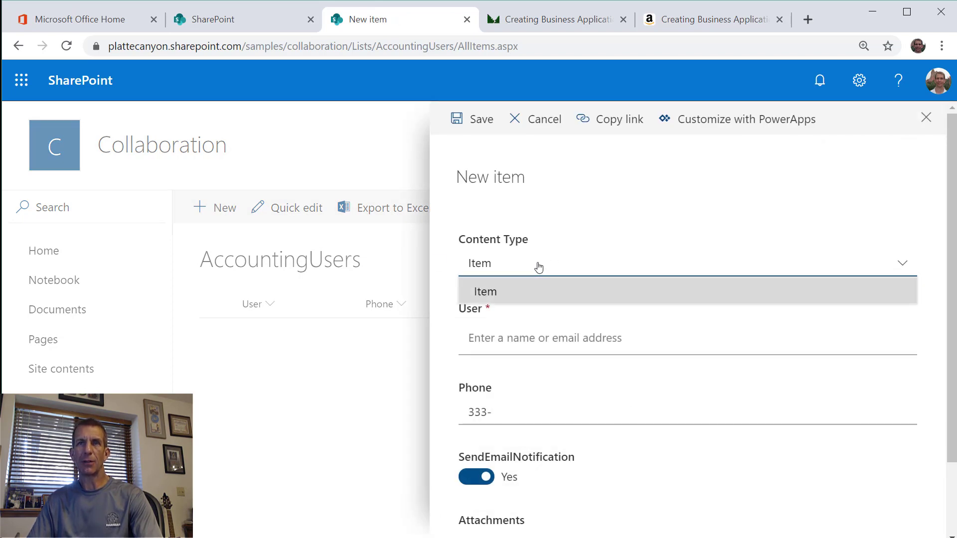
click(539, 268)
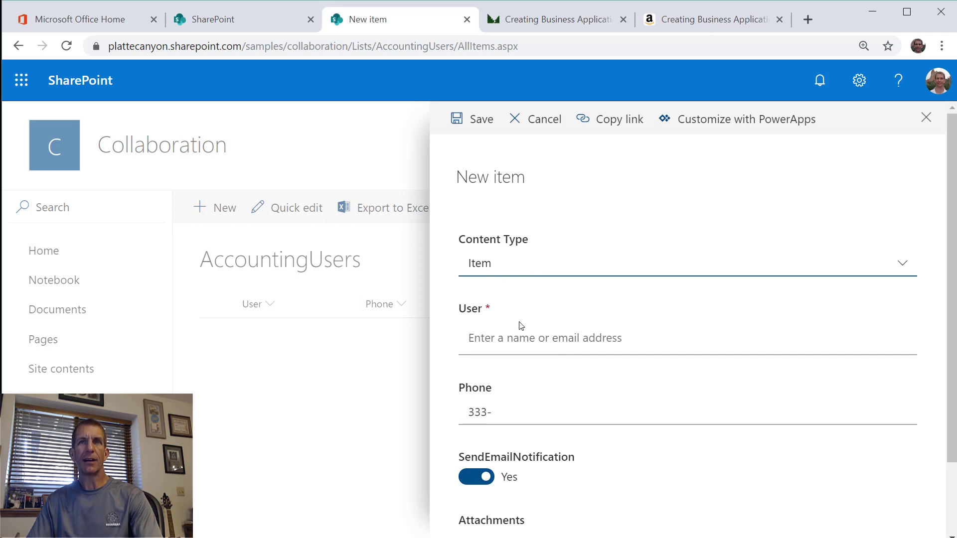
click(510, 334)
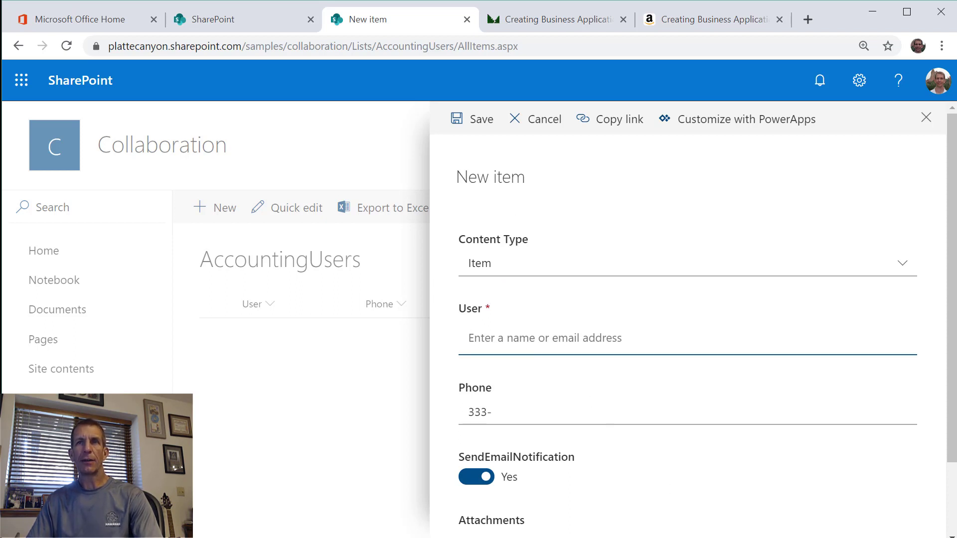
text(Rhod)
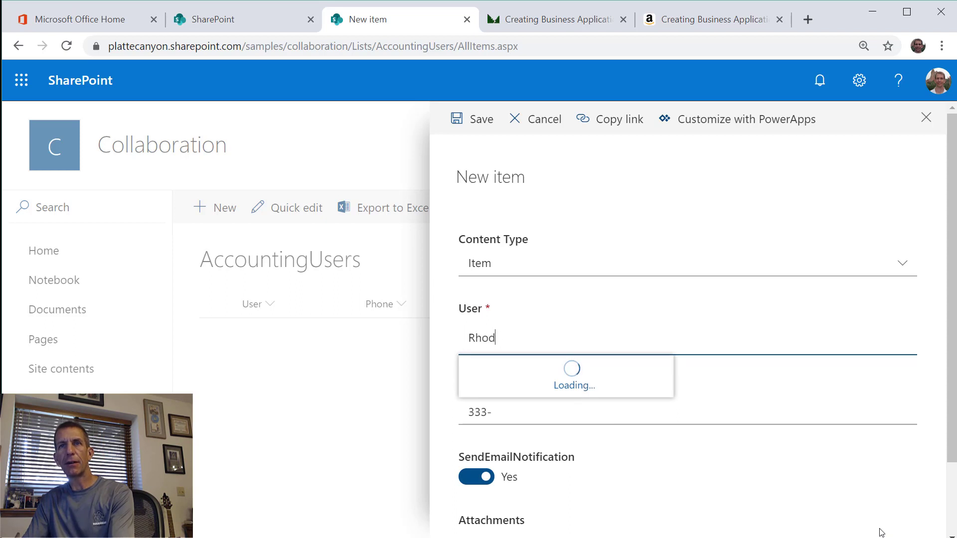
text(es)
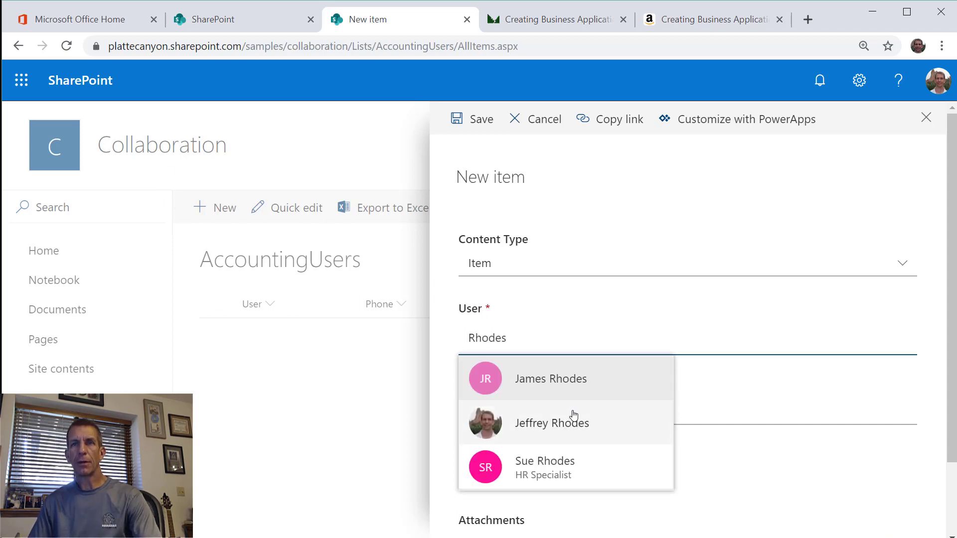
click(564, 421)
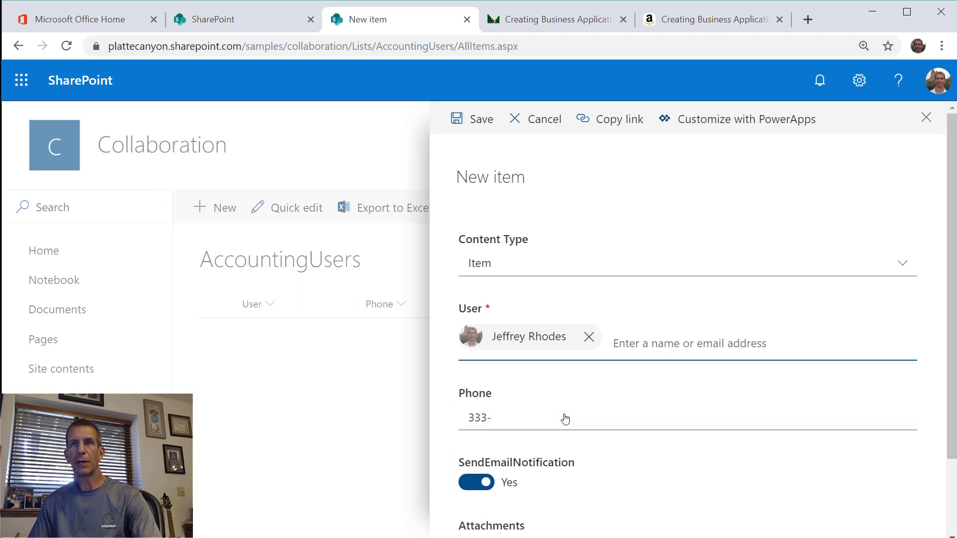
- Complete the phone number after the default prefix in the new item and save the item
click(543, 414)
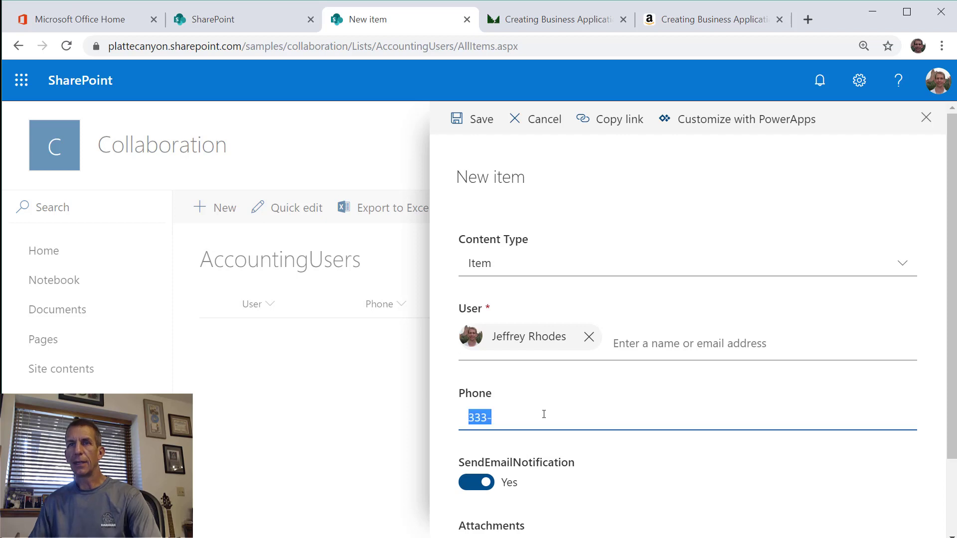
click(544, 416)
text(1111)
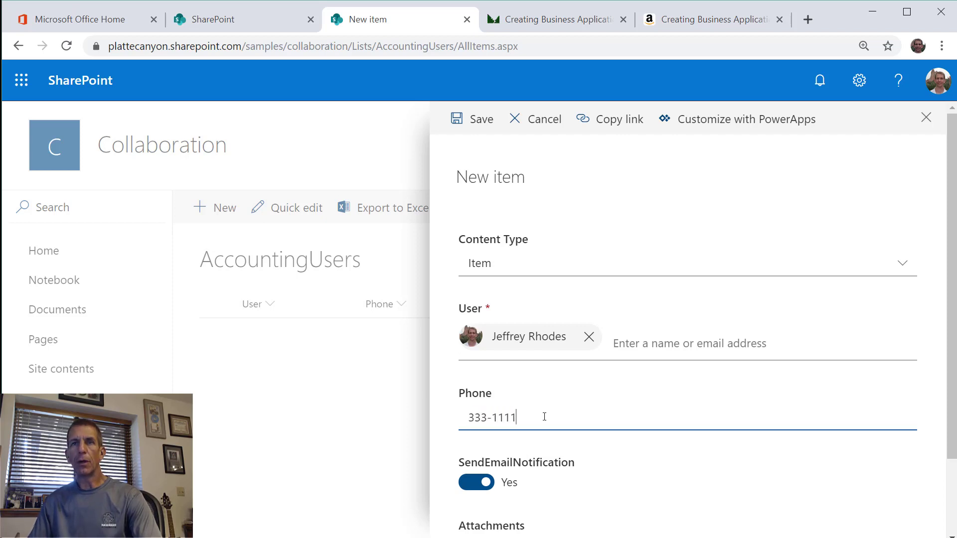
scroll(547, 422, down, 1)
scroll(547, 422, down, 2)
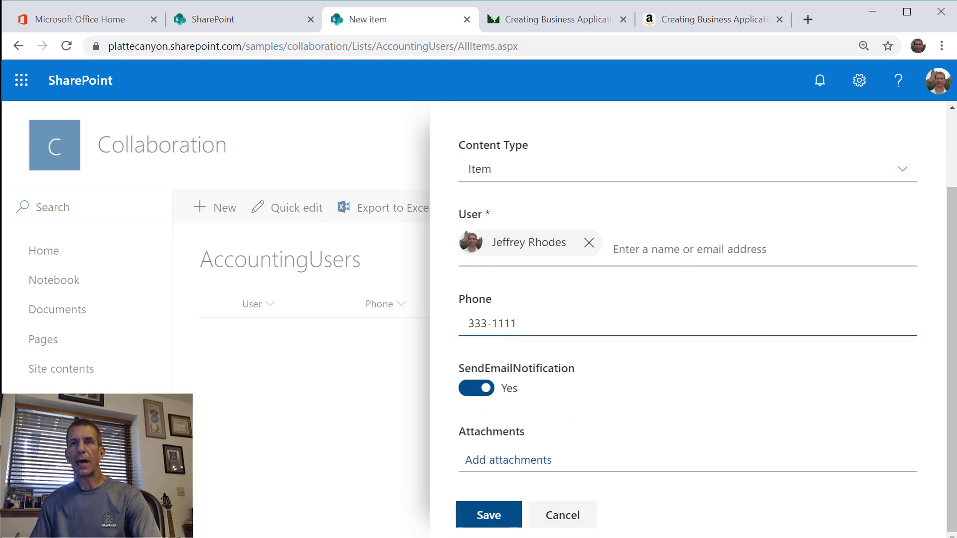
click(503, 520)
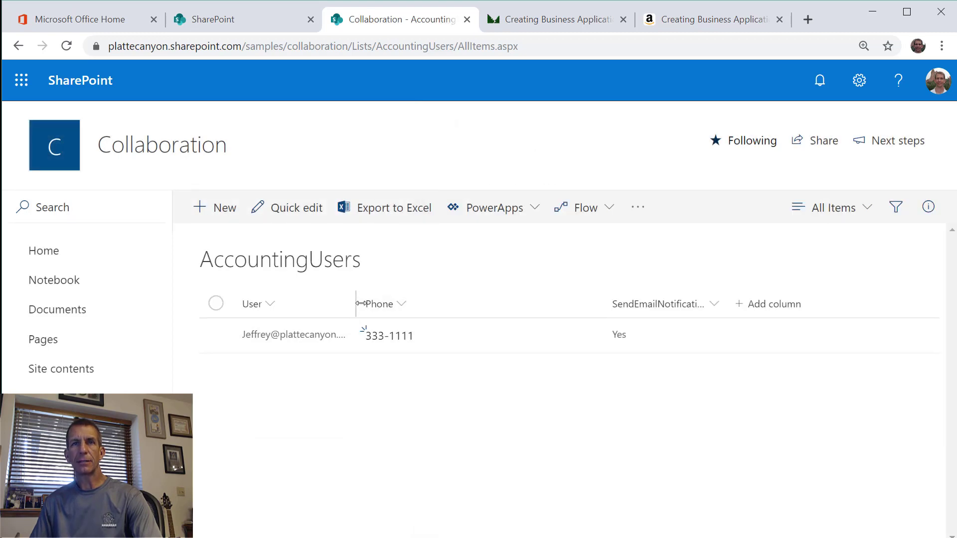
- Widen the User column in the AccountingUsers list view to fit the full account address
drag(361, 303, 470, 307)
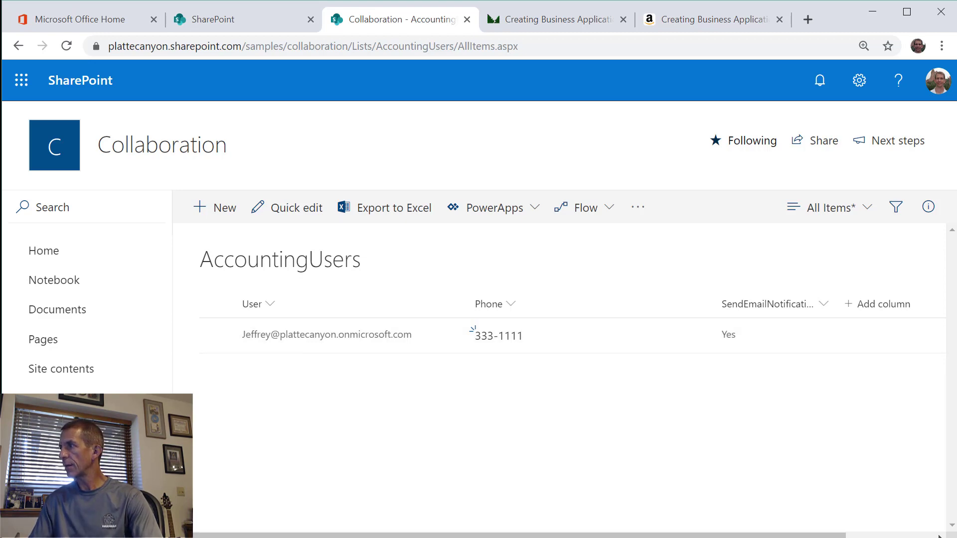
key(alt+Tab)
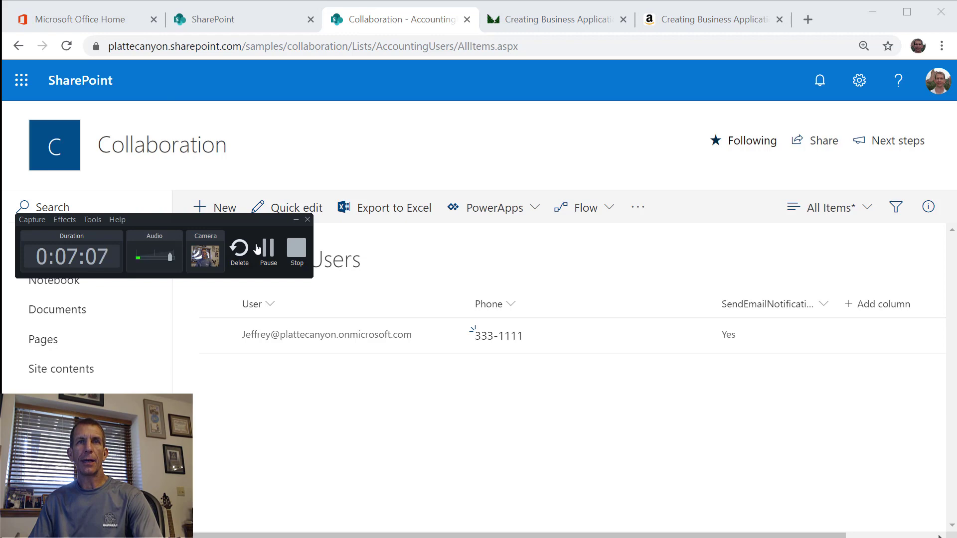
click(268, 248)
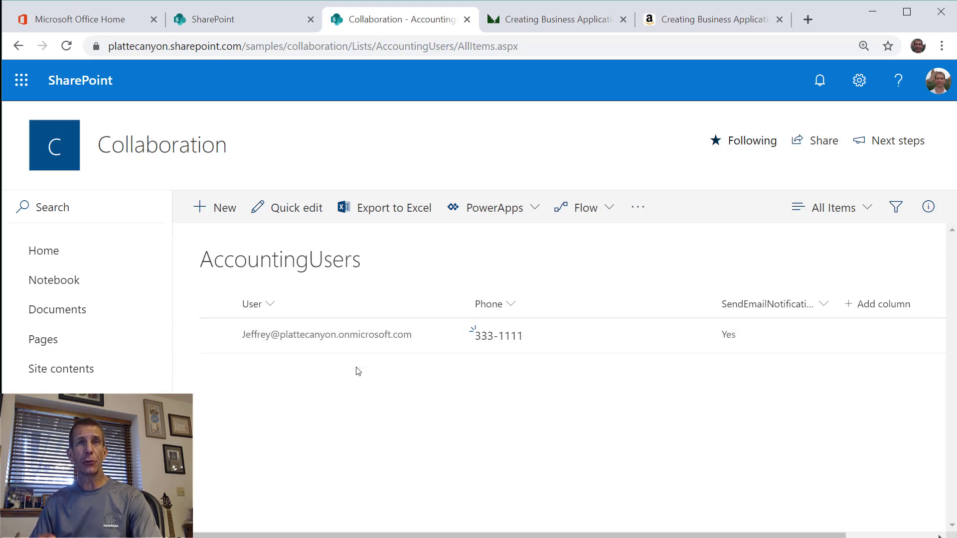
- From the AccountingUsers list settings, edit the User column so its shown field is Account, and save the column
click(854, 93)
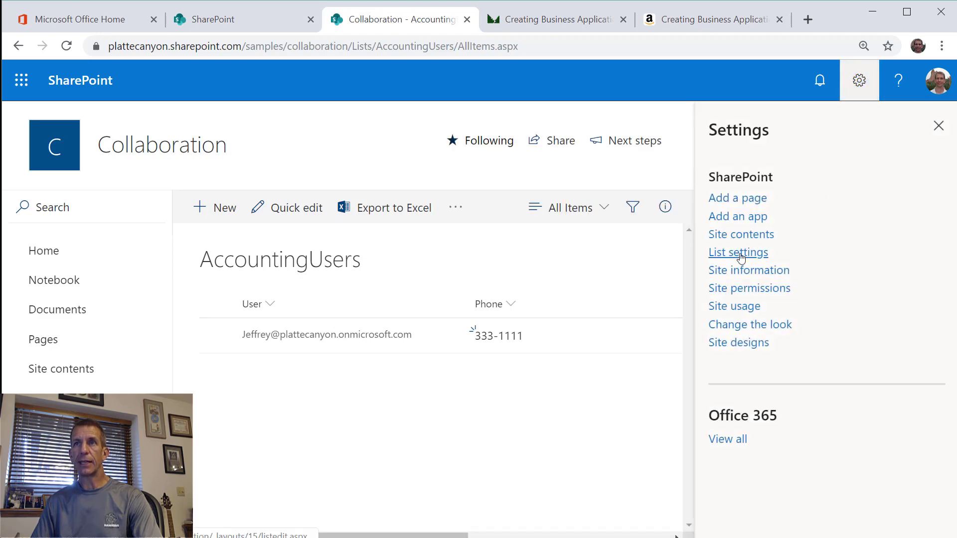
click(741, 256)
scroll(400, 330, down, 10)
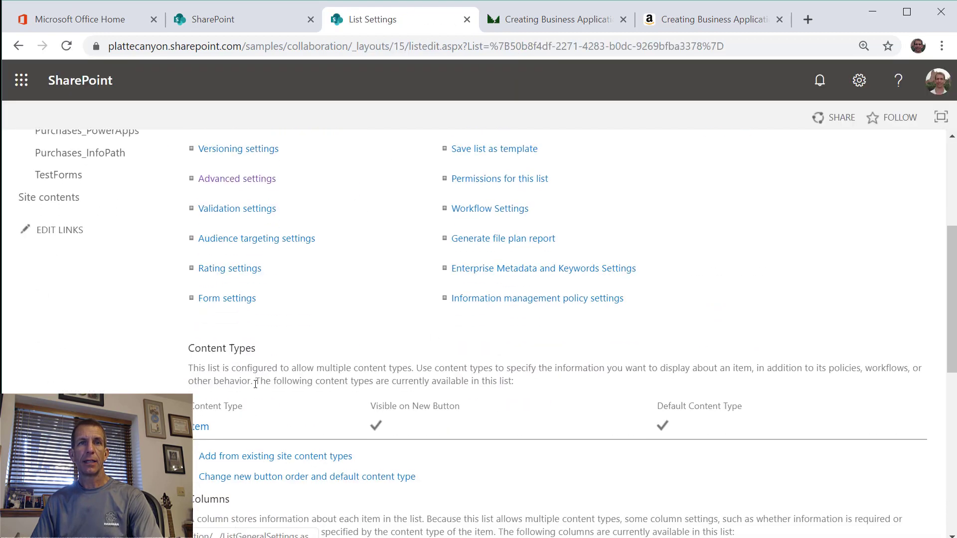
click(202, 371)
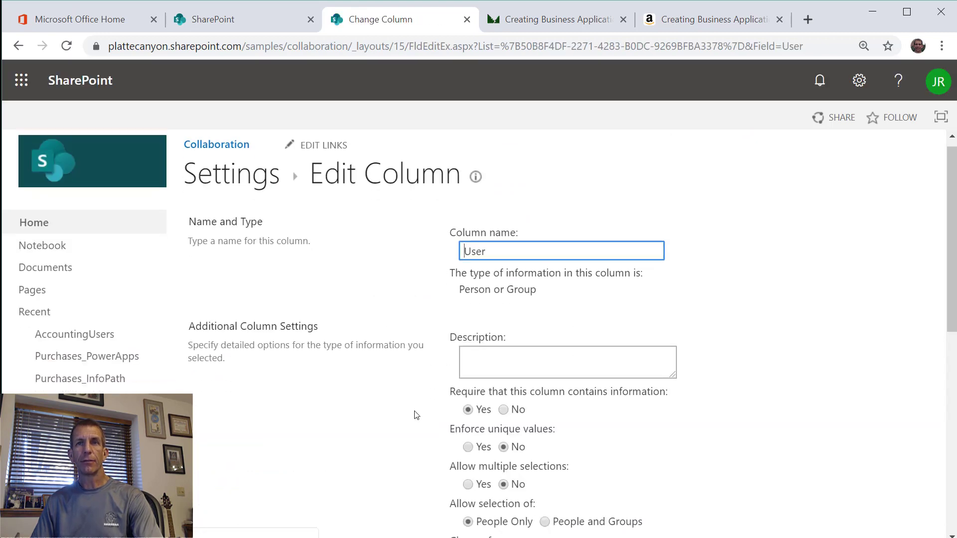
scroll(475, 427, down, 6)
click(522, 343)
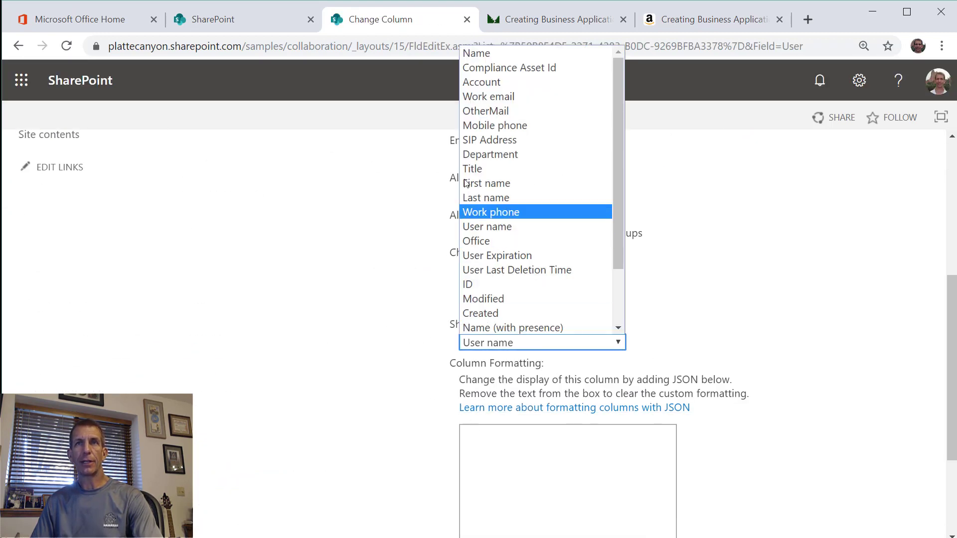
click(484, 82)
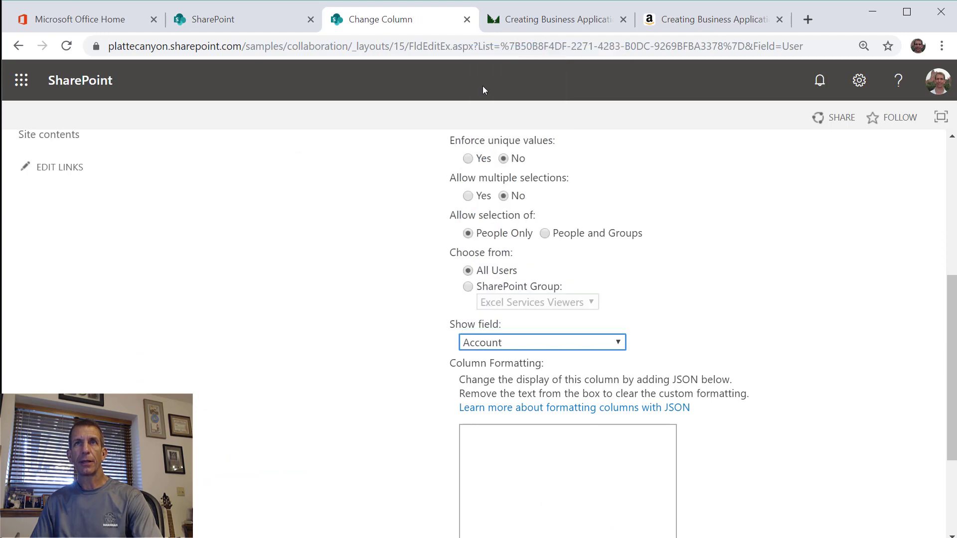
scroll(653, 406, down, 3)
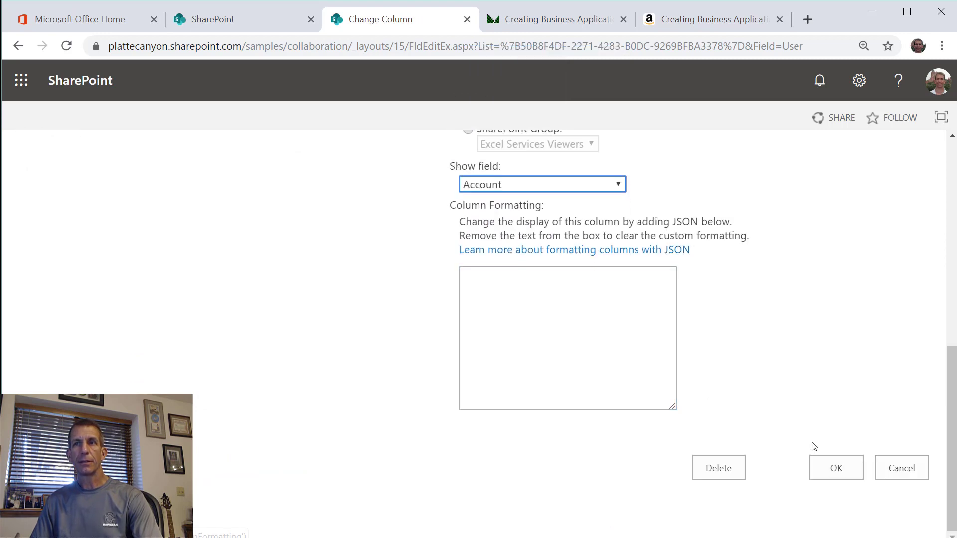
click(828, 467)
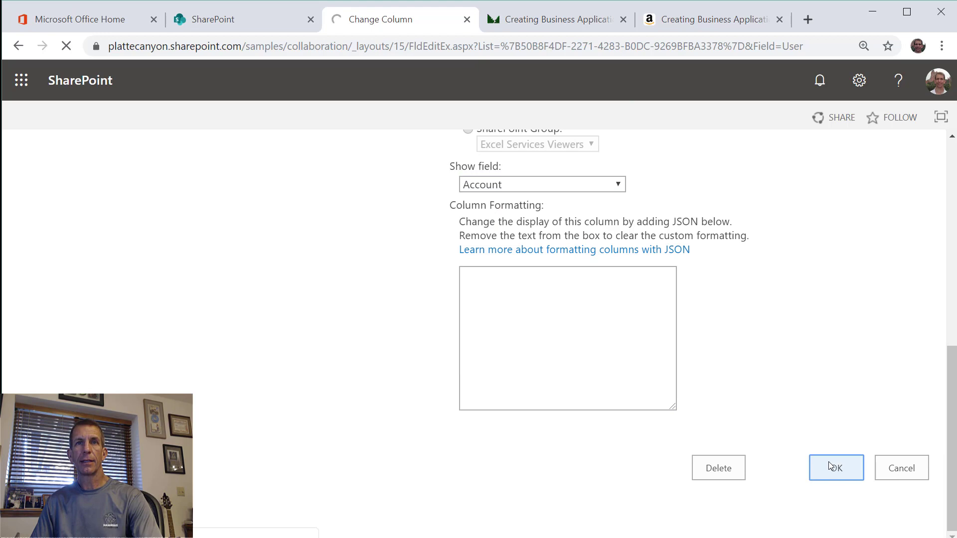
- In the AccountingUsers advanced settings, disallow management of content types, save the change and return to the list
scroll(309, 307, down, 1)
scroll(299, 319, down, 1)
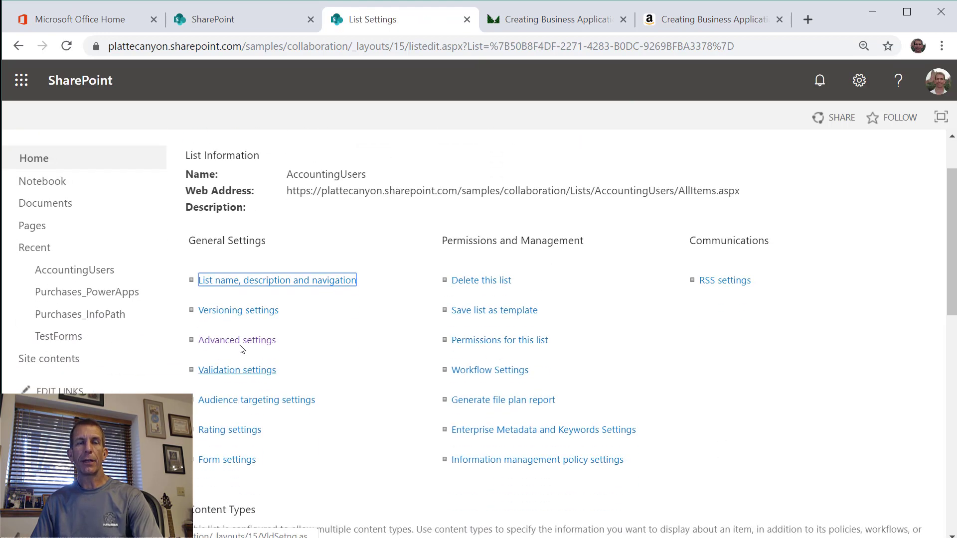
click(242, 344)
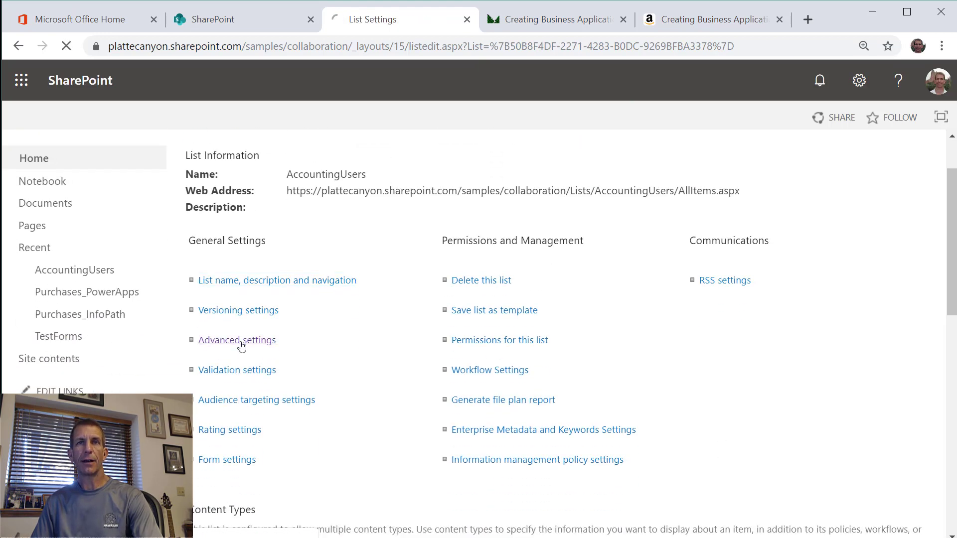
click(427, 267)
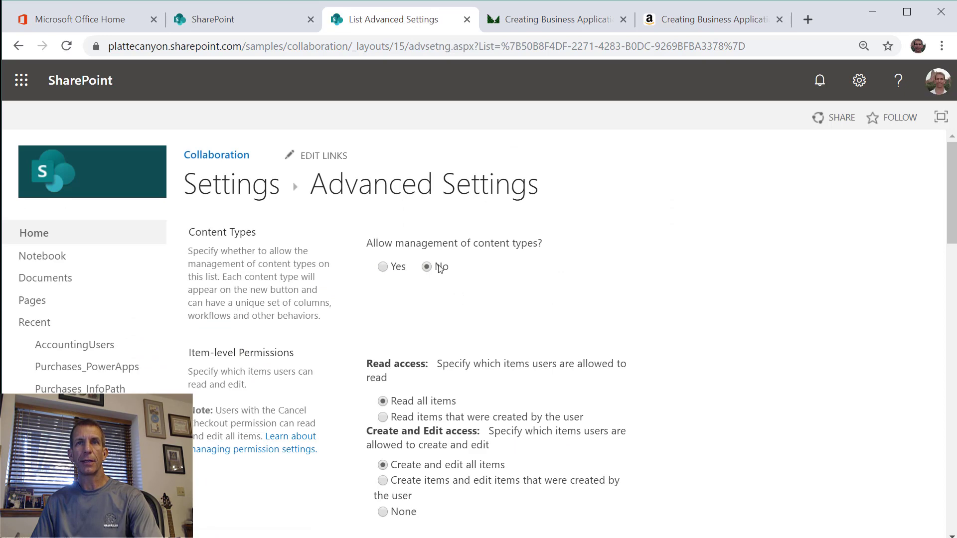
scroll(590, 294, down, 6)
scroll(590, 294, down, 10)
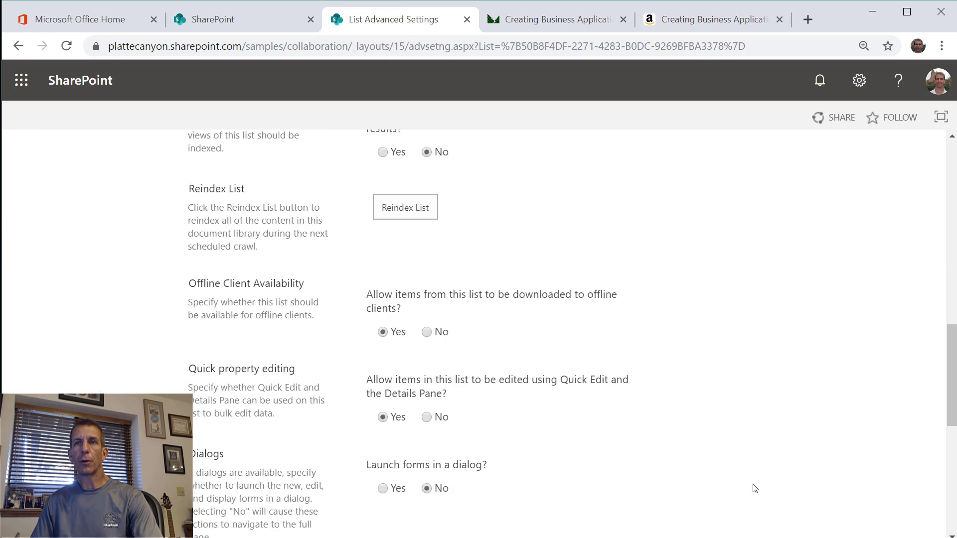
click(552, 477)
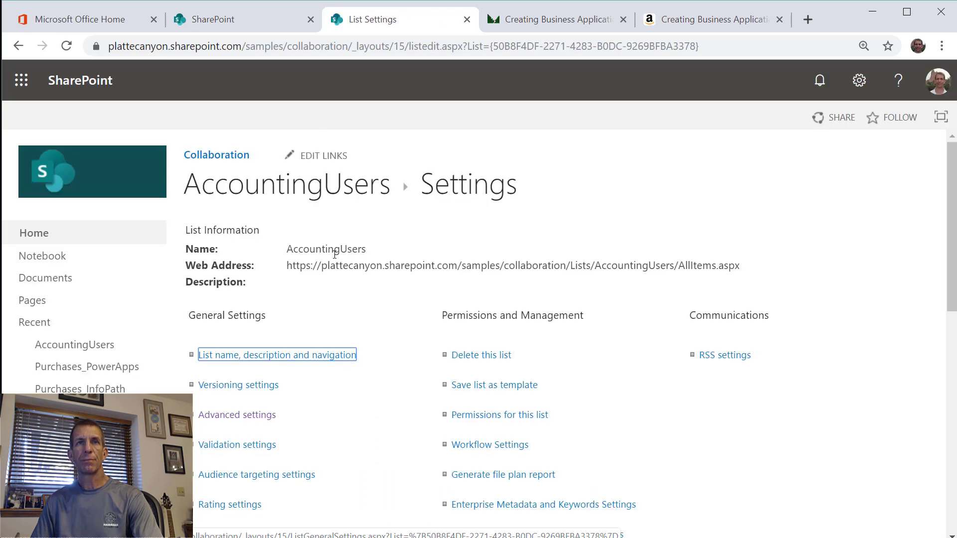
click(309, 184)
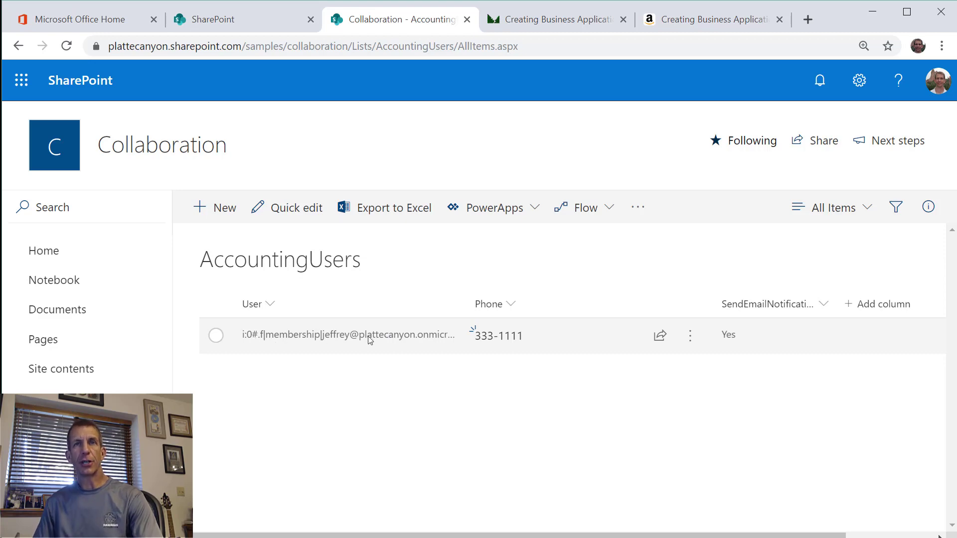
- Open the Purchases_InfoPath list from the site contents and show its list commands
click(868, 93)
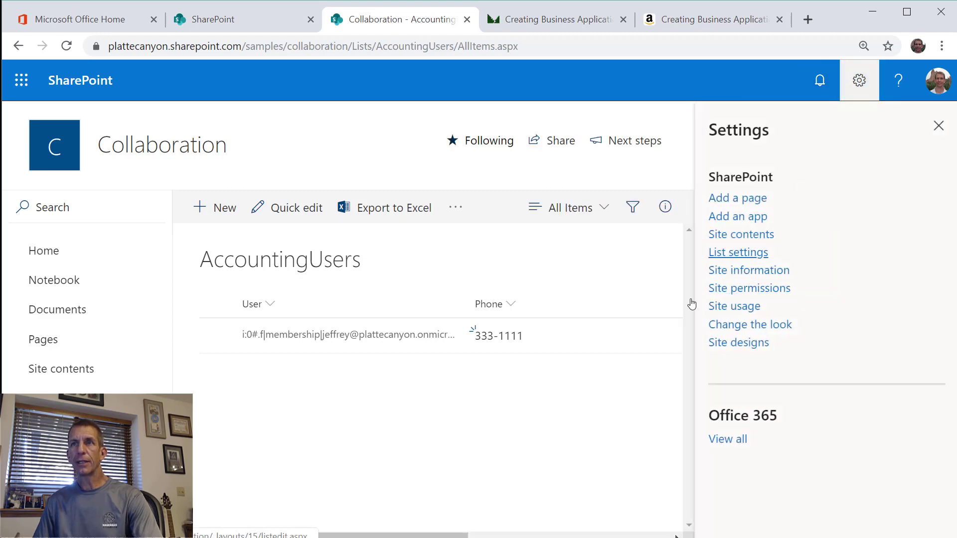
click(758, 235)
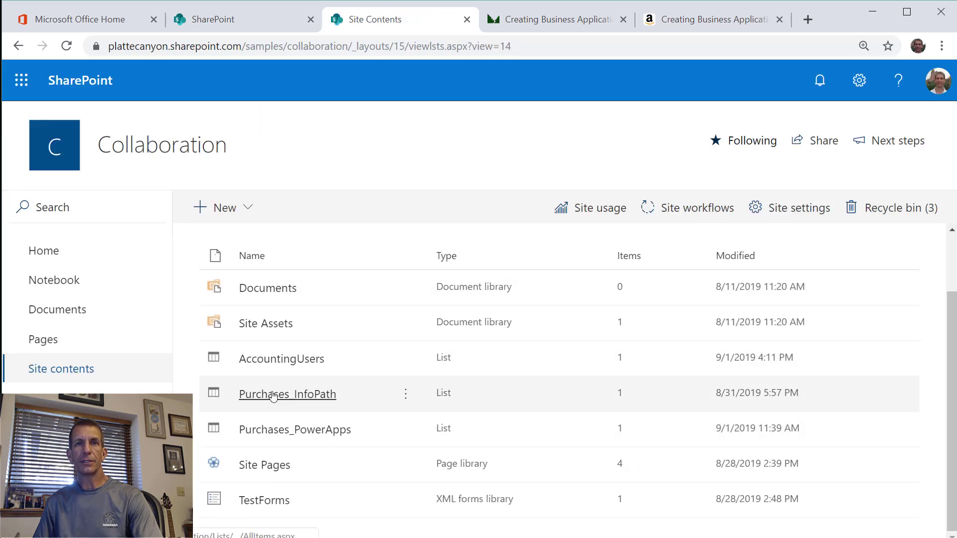
click(273, 394)
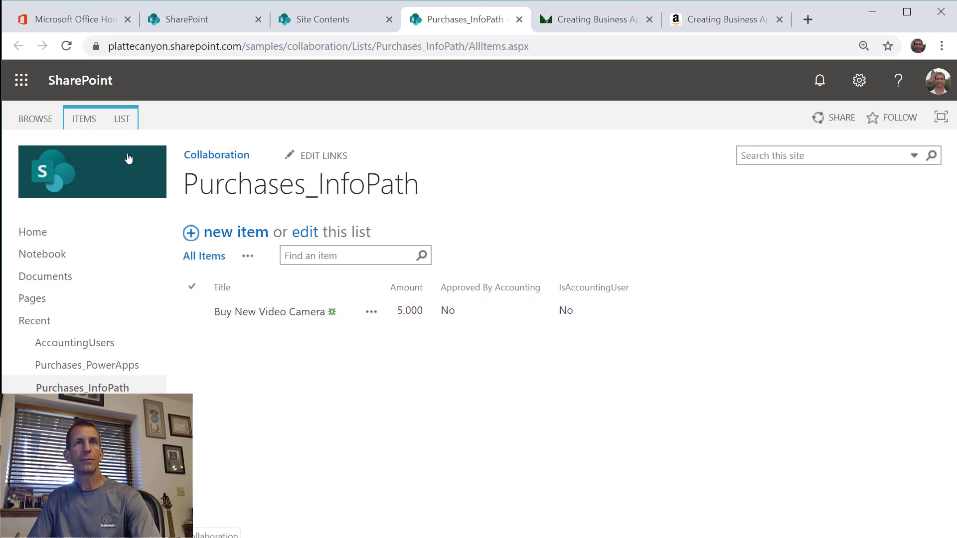
click(124, 121)
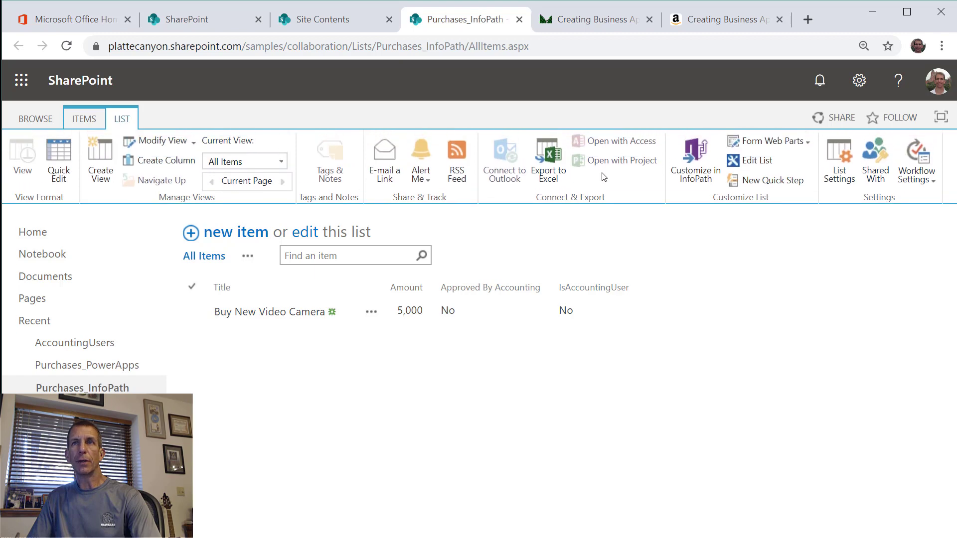
- Copy the Purchases_InfoPath list address and open it in the Microsoft Edge browser
click(563, 52)
key(ctrl+c)
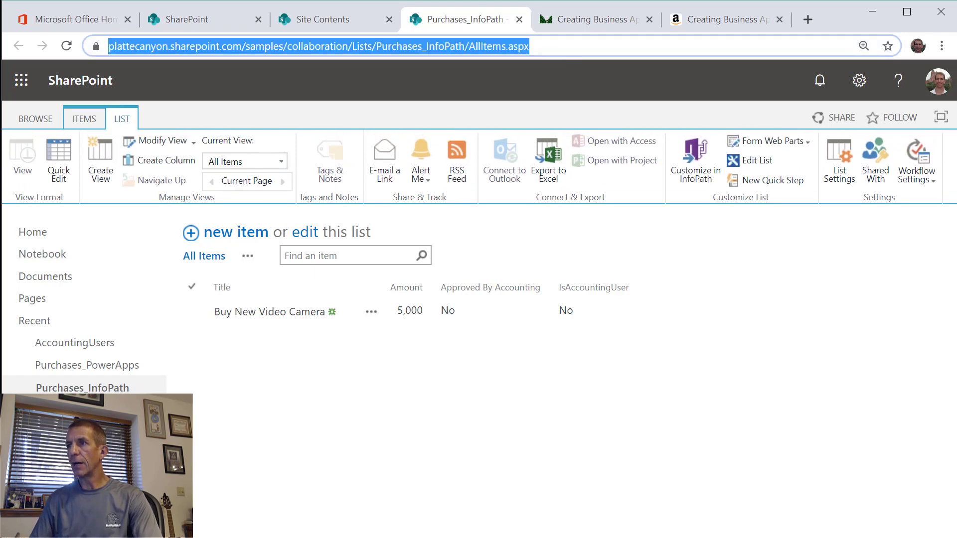
key(alt+Tab)
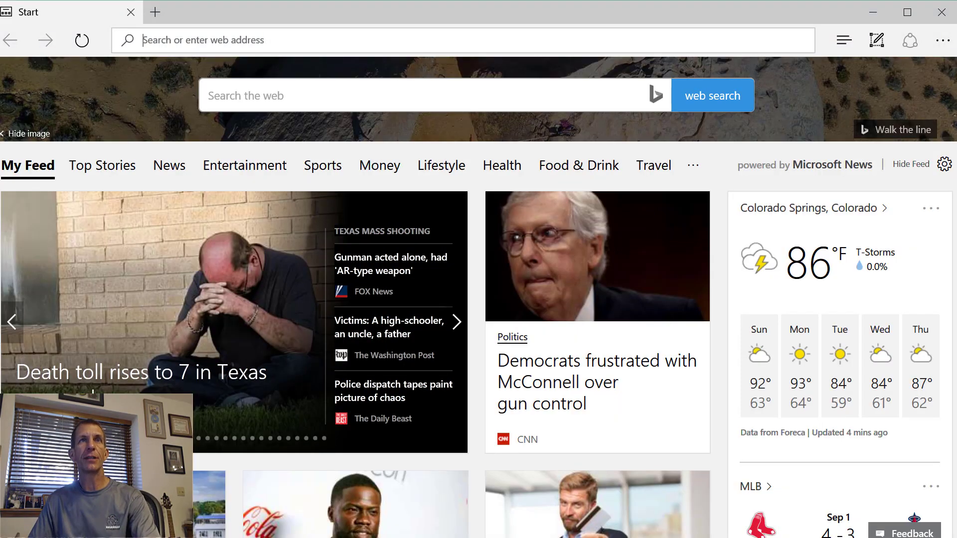
key(ctrl+v)
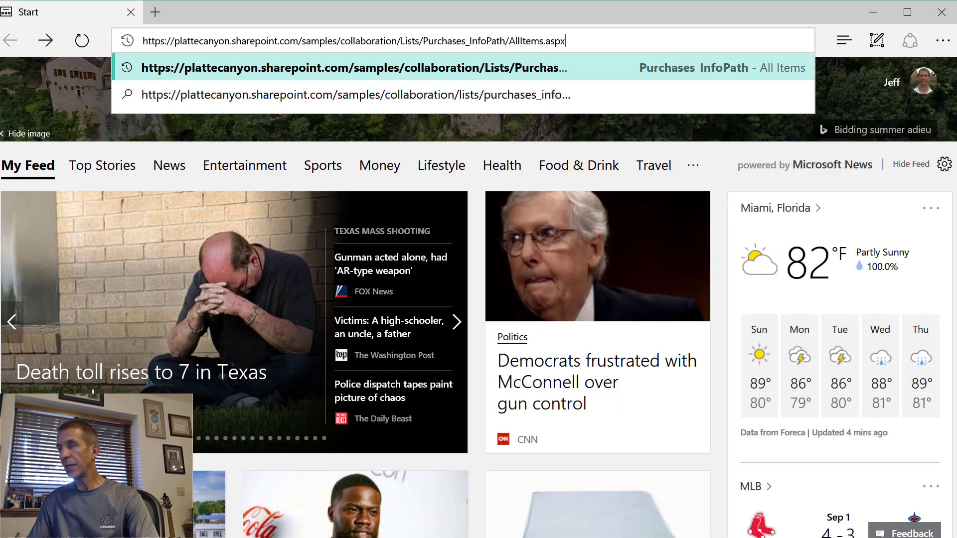
key(Return)
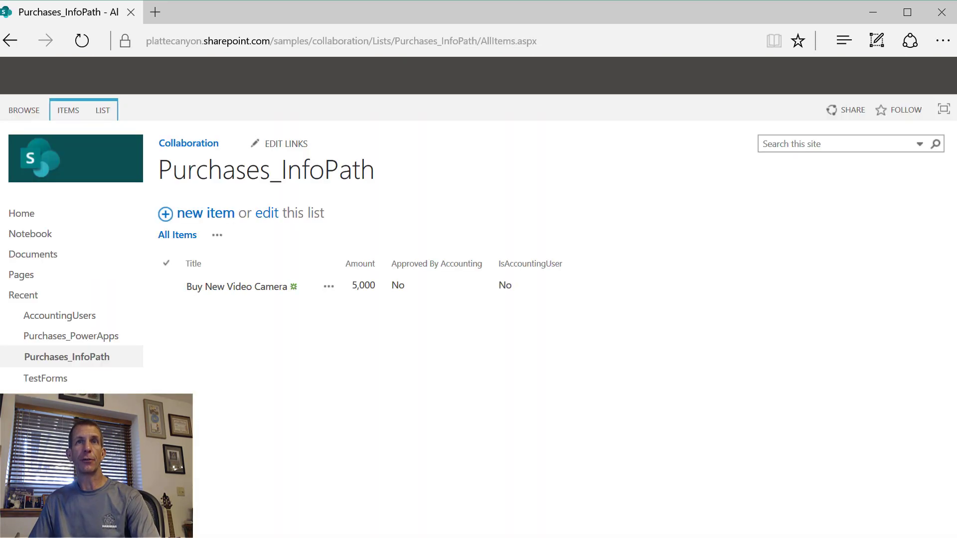
- Open the Purchases_InfoPath list form for customization in InfoPath
click(103, 111)
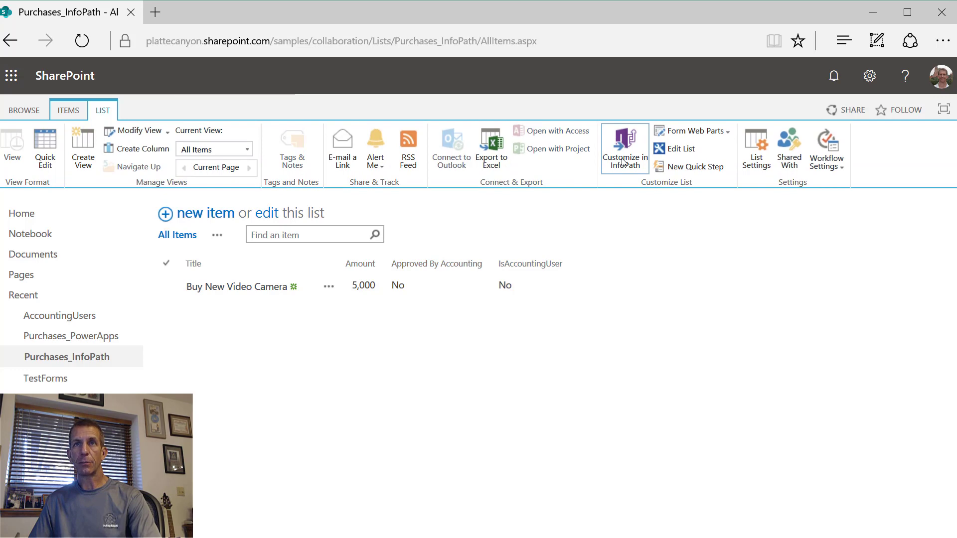
click(623, 161)
click(588, 314)
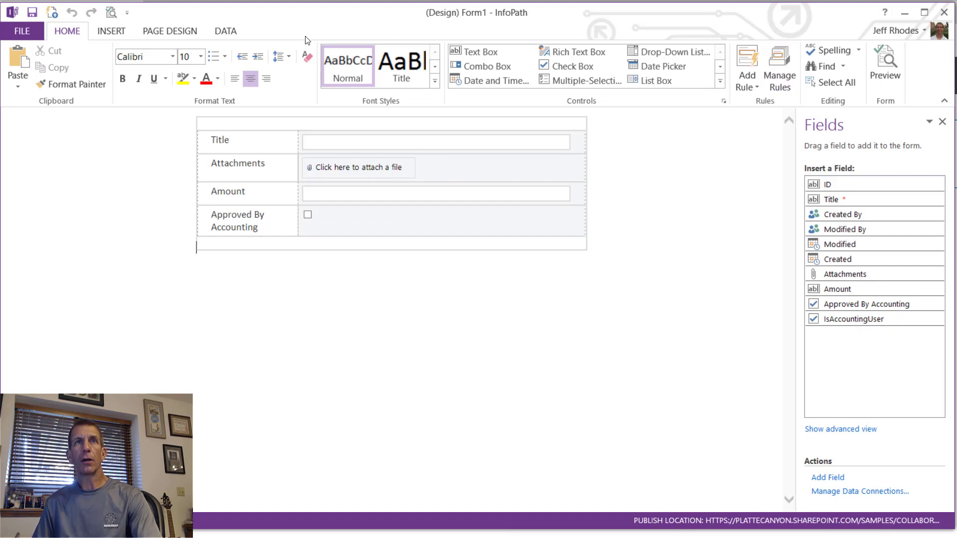
- Examine the formula that the SetIsAccountingUser form load rule uses for the IsAccountingUser field, and leave it without changes
click(166, 33)
click(215, 33)
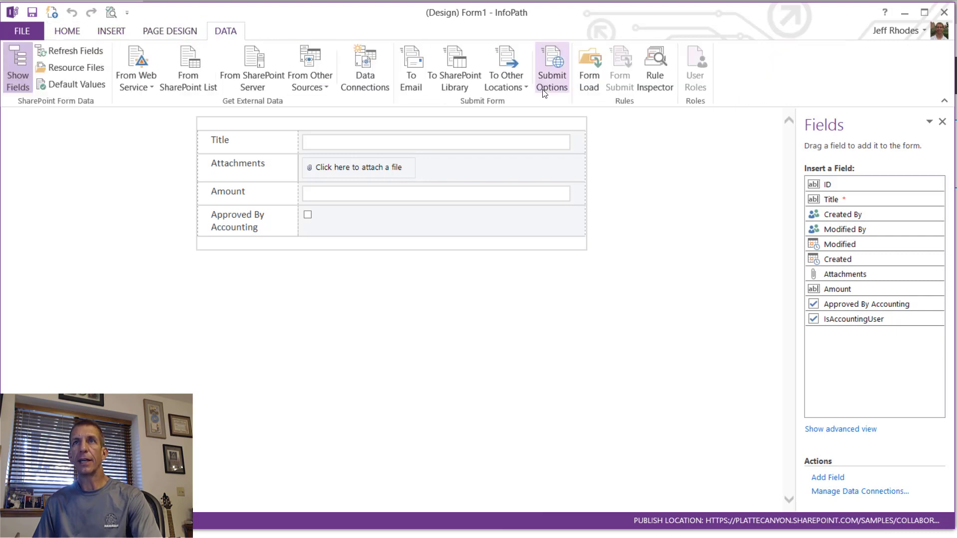
click(581, 84)
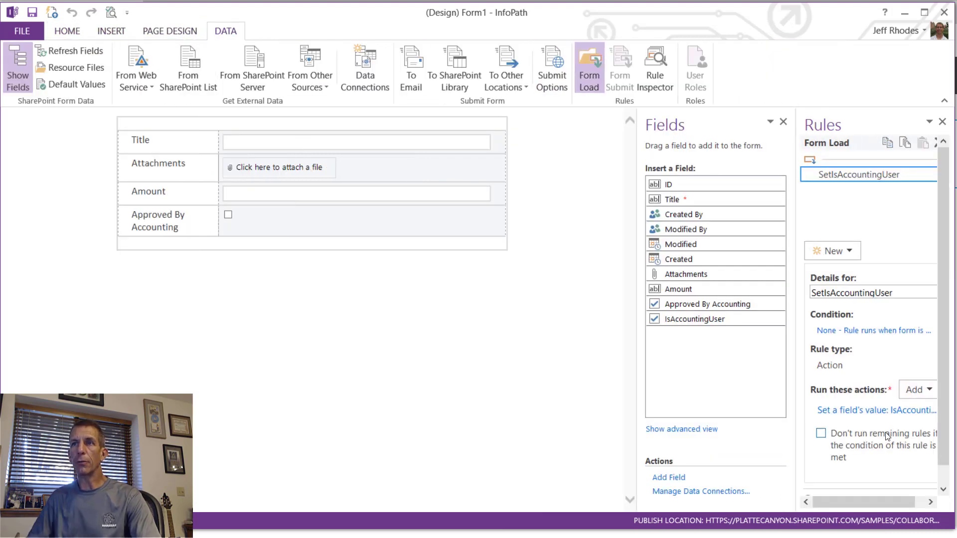
click(859, 416)
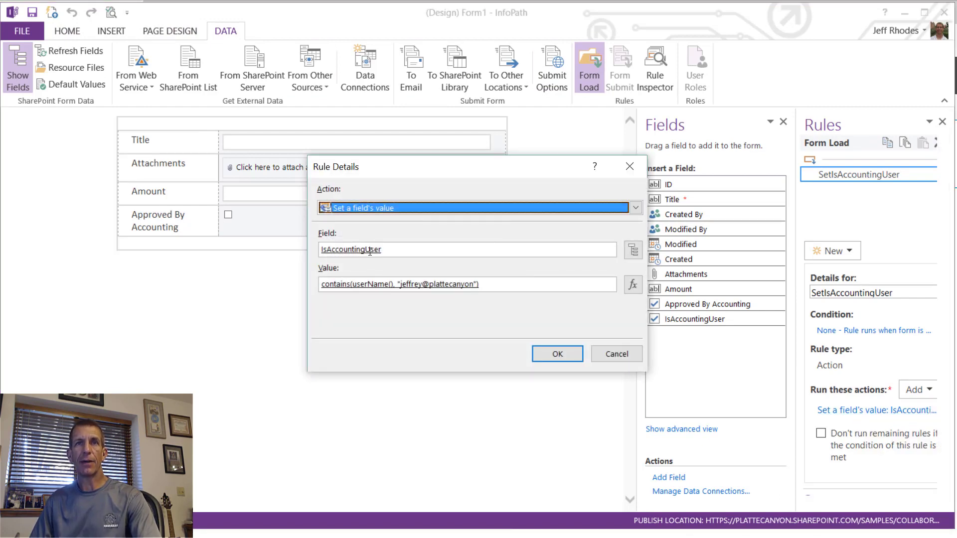
click(632, 281)
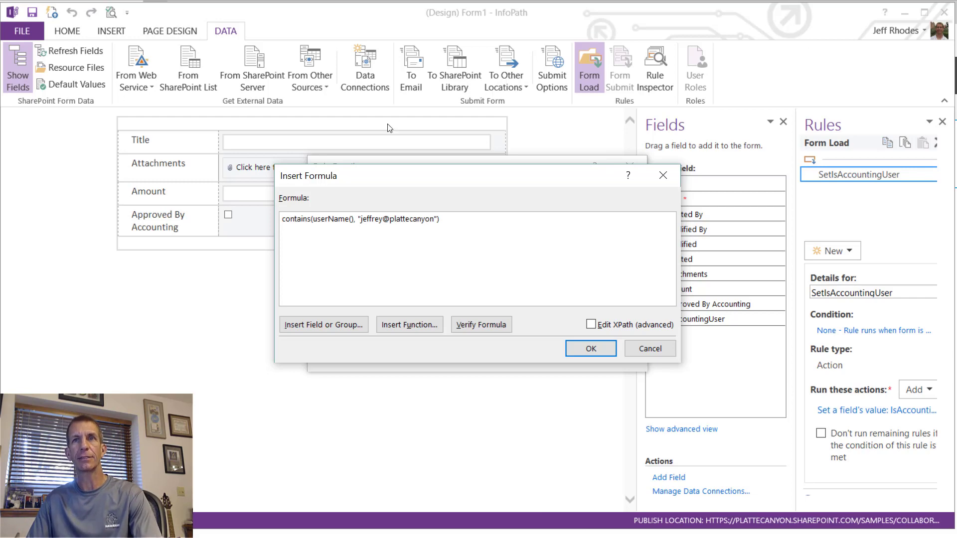
click(665, 348)
click(616, 353)
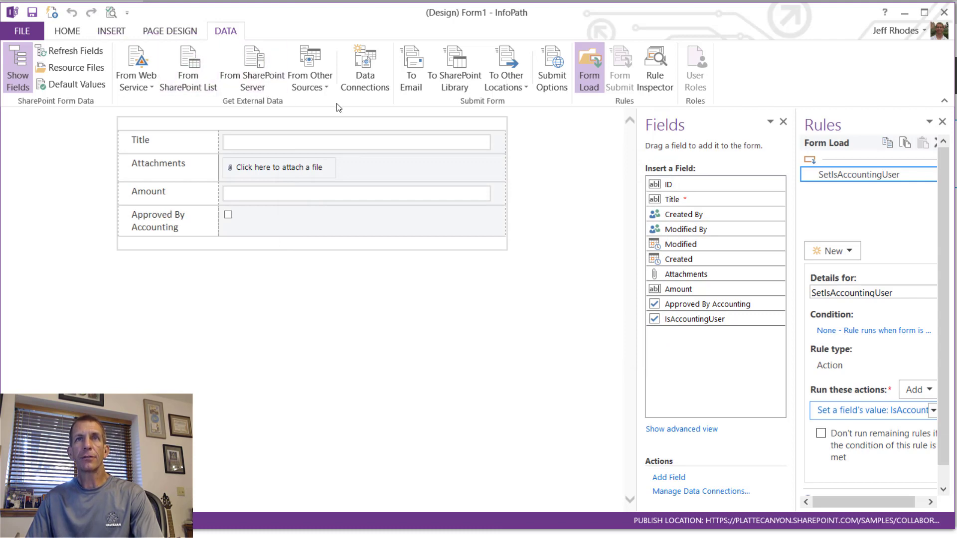
click(357, 74)
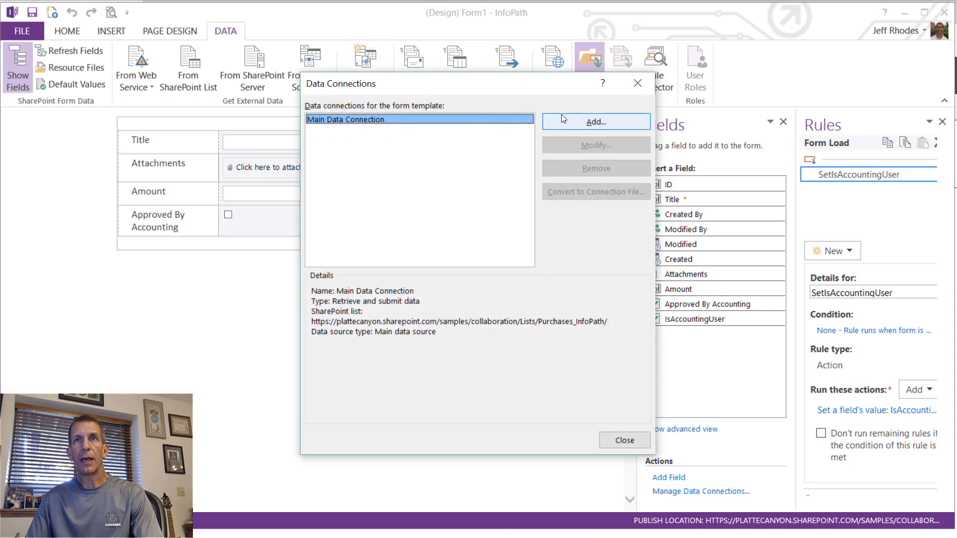
click(564, 120)
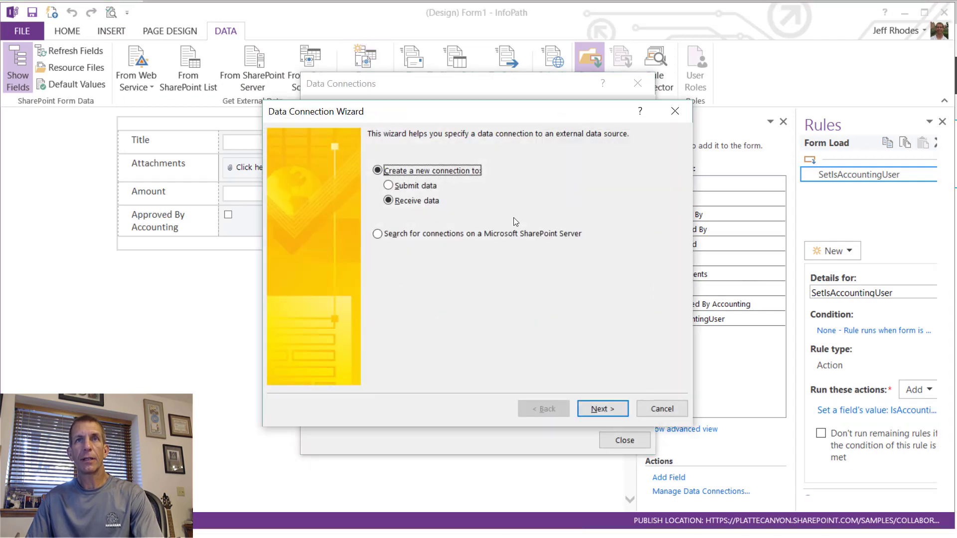
click(602, 409)
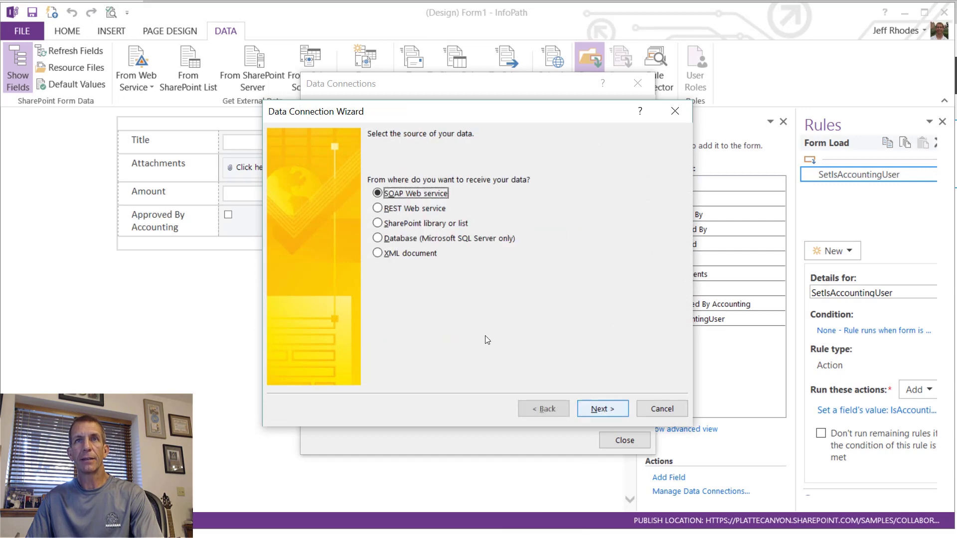
click(429, 224)
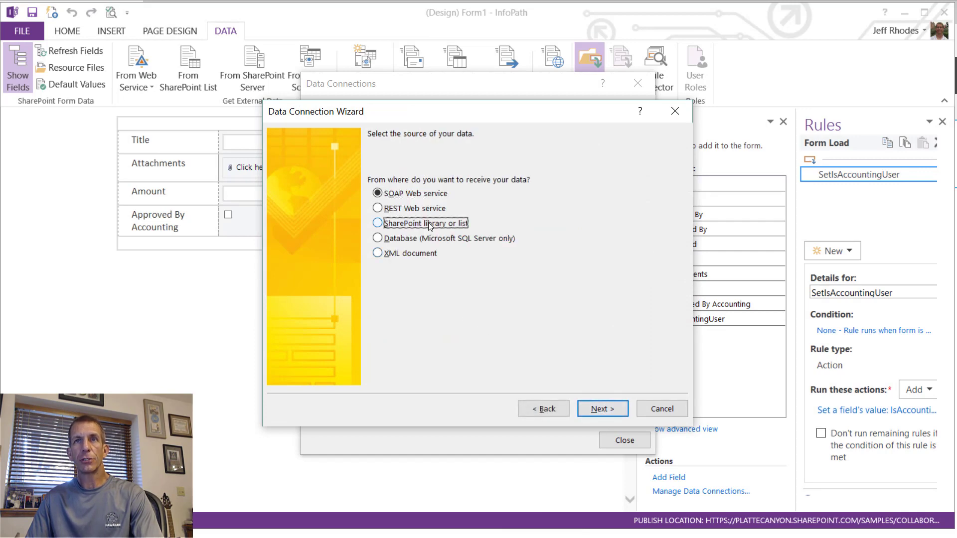
click(597, 405)
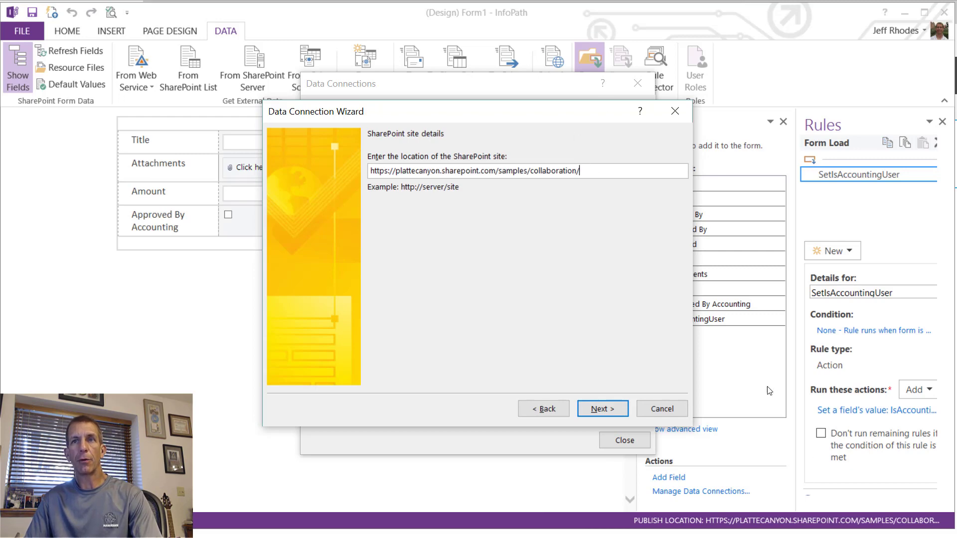
click(607, 417)
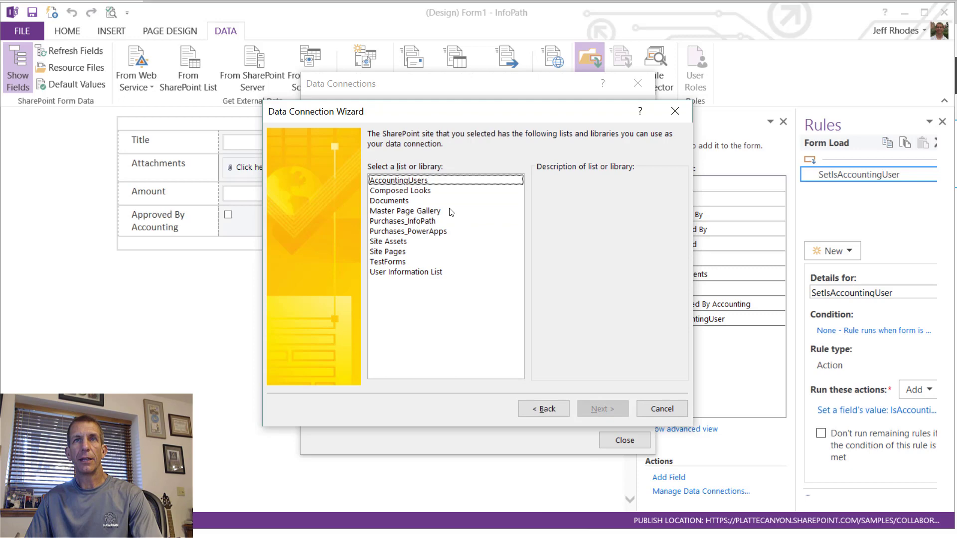
- Choose the AccountingUsers list as the connection's source and include its User field, sorted by ID ascending
click(403, 180)
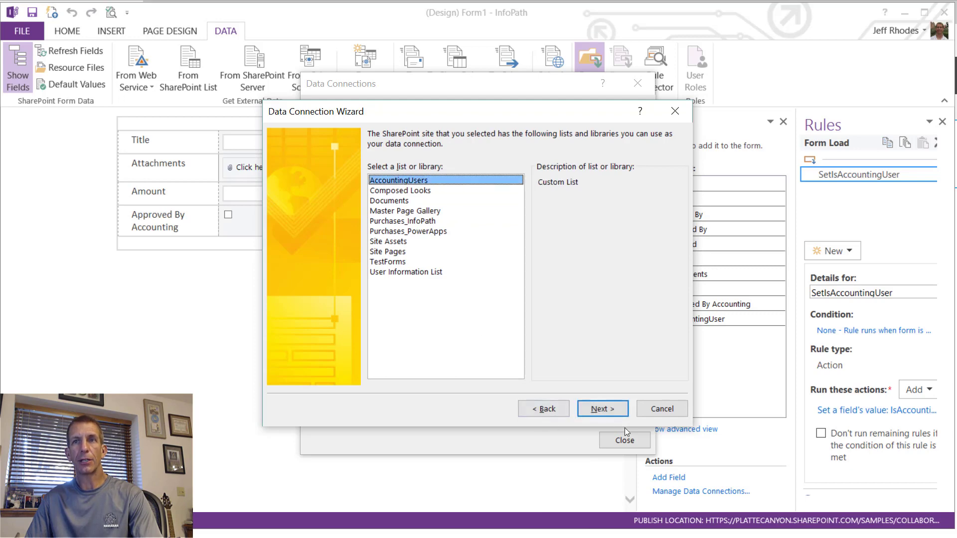
click(602, 408)
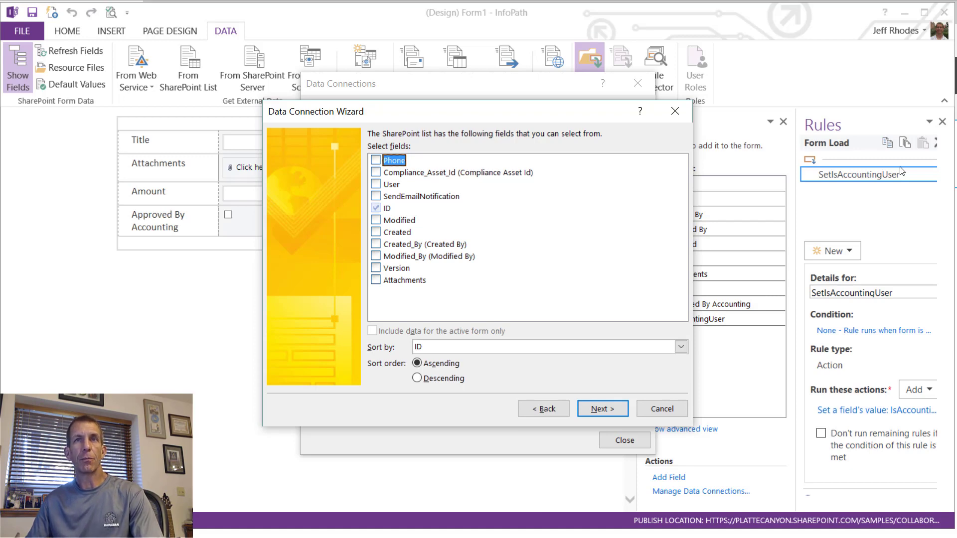
click(376, 185)
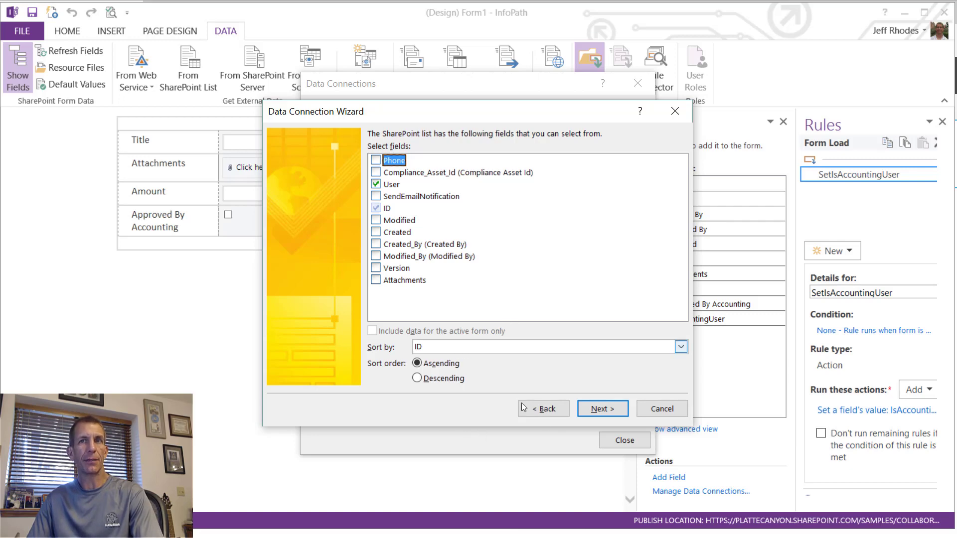
click(608, 411)
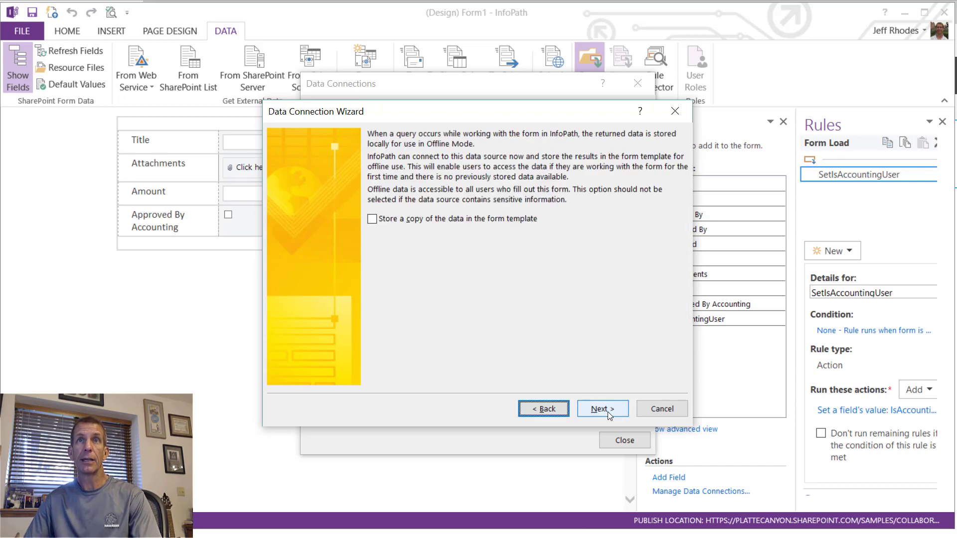
- Name the data connection QueryAccountingUsers, turn off automatic data retrieval when the form opens, and finish creating it
click(608, 411)
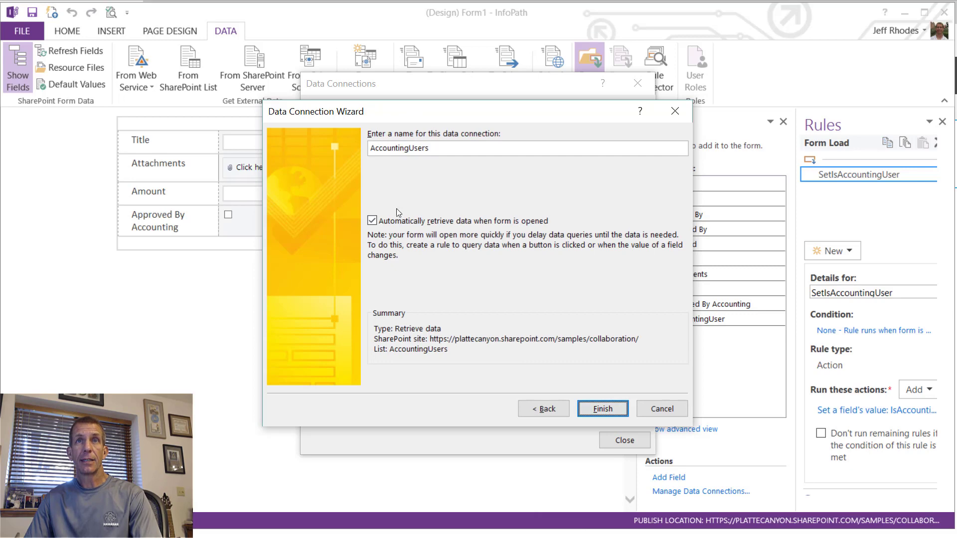
click(372, 149)
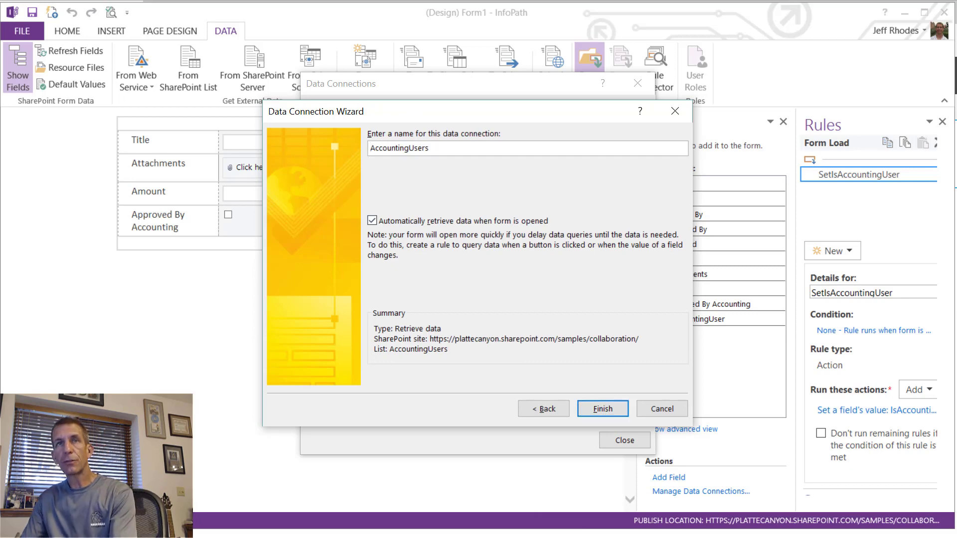
text(Query)
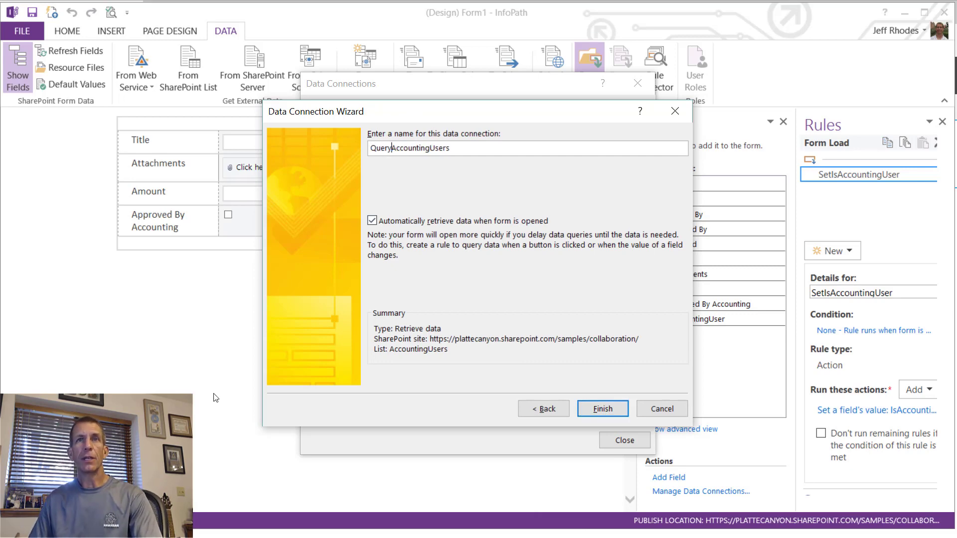
click(371, 221)
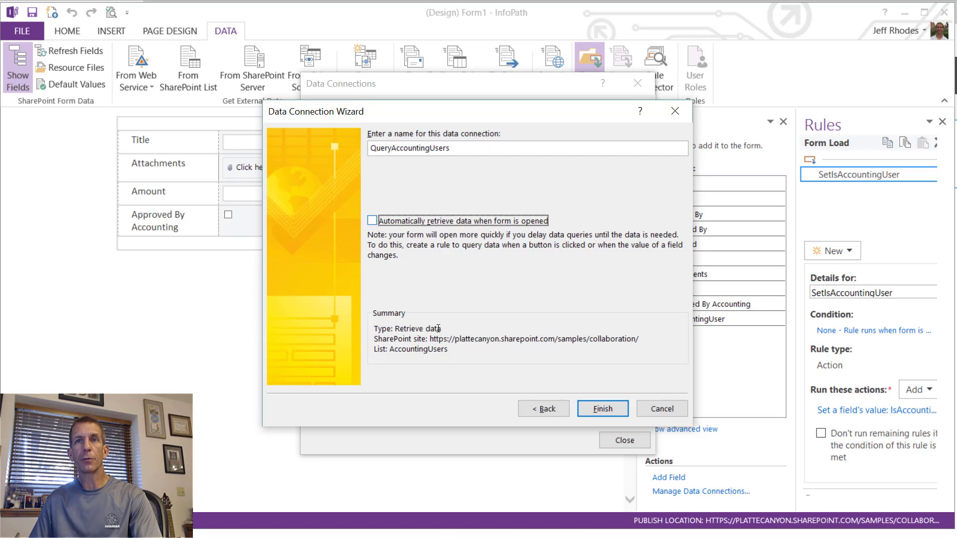
click(602, 408)
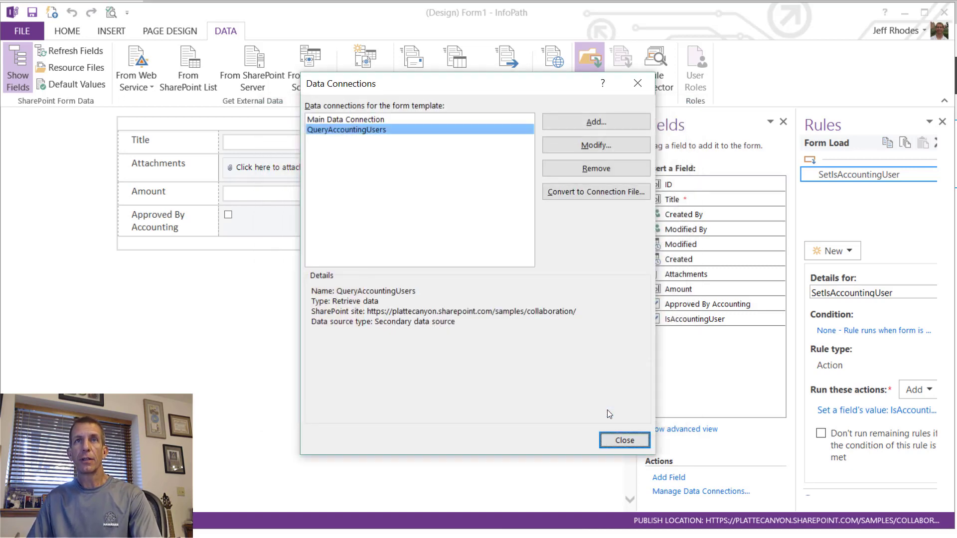
click(622, 441)
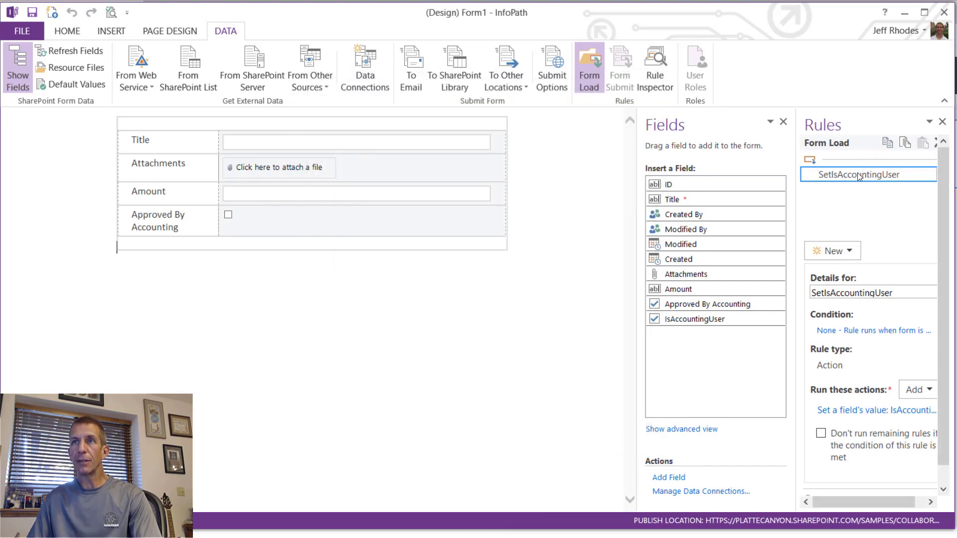
- Add a new form load action rule named SetAccountingUserValue
click(851, 252)
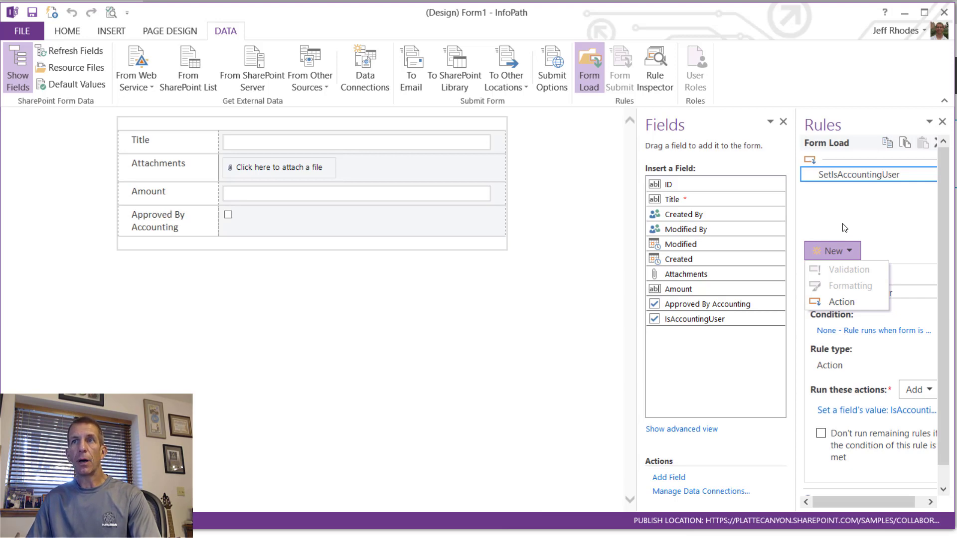
click(850, 301)
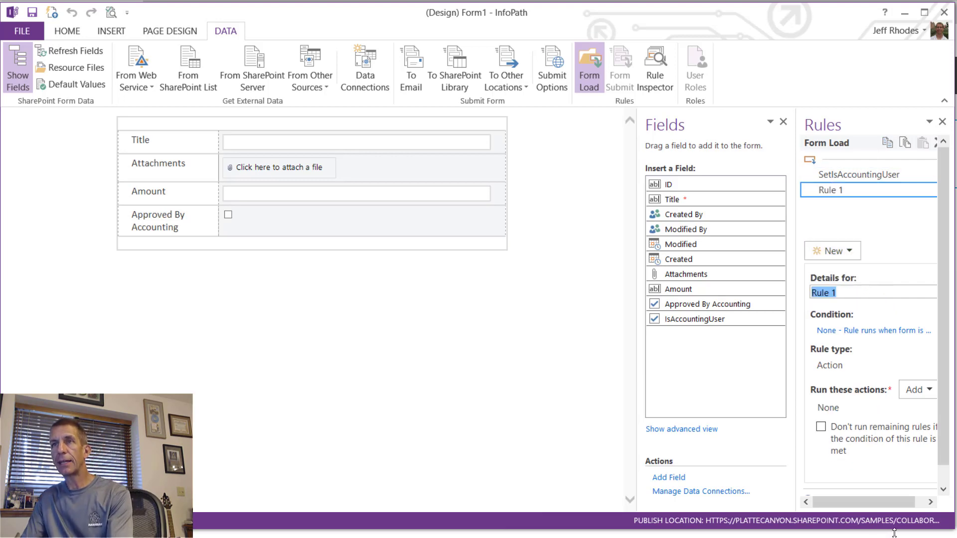
text(SetU)
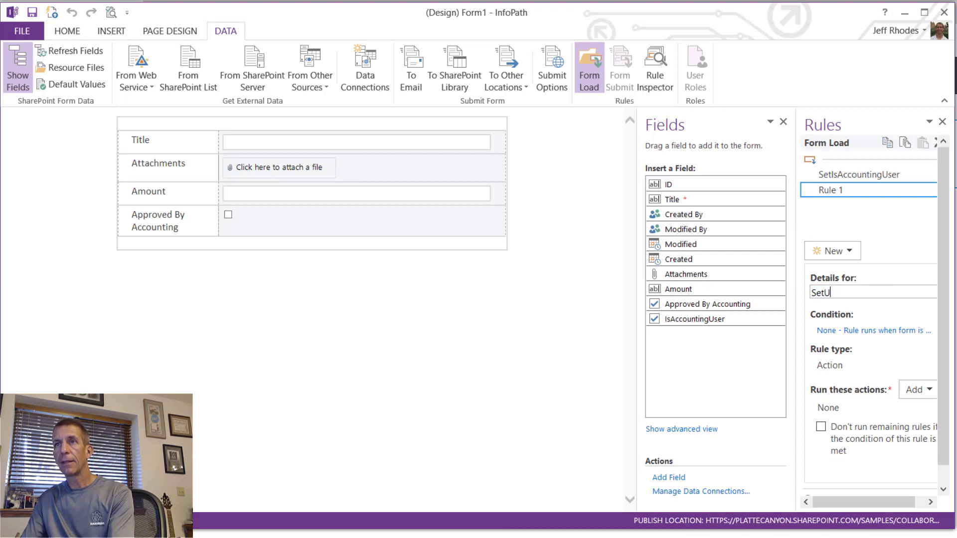
text(ser)
key(BackSpace)
key(BackSpace)
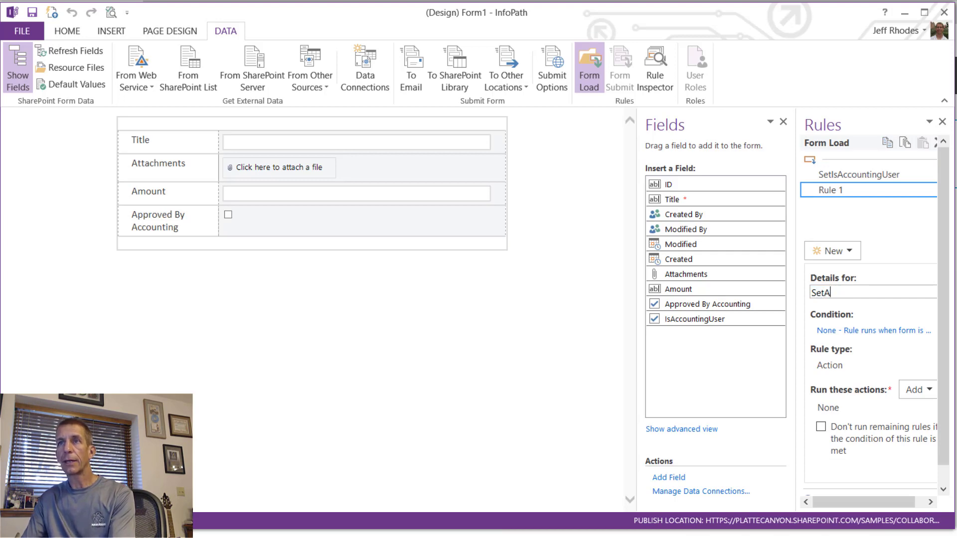
text(AccountingUserValu)
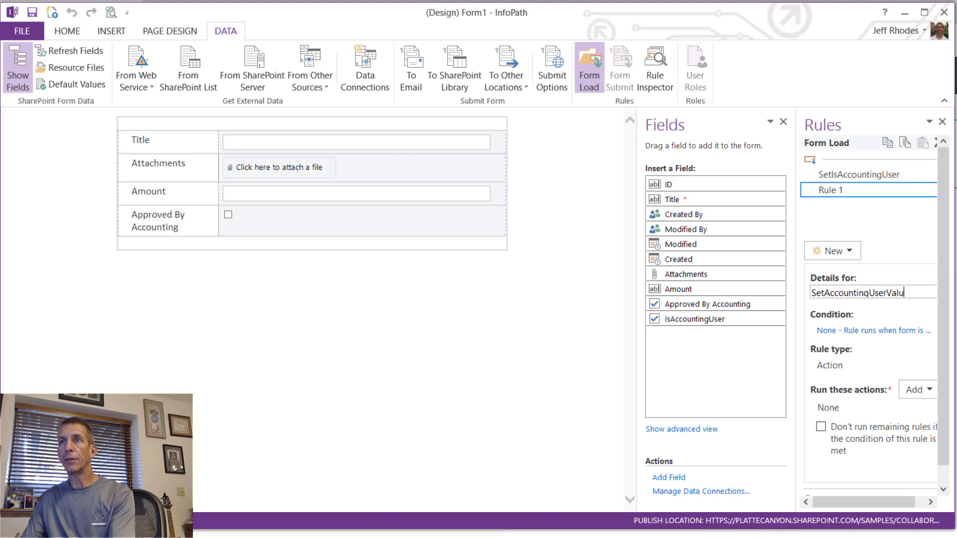
text(e)
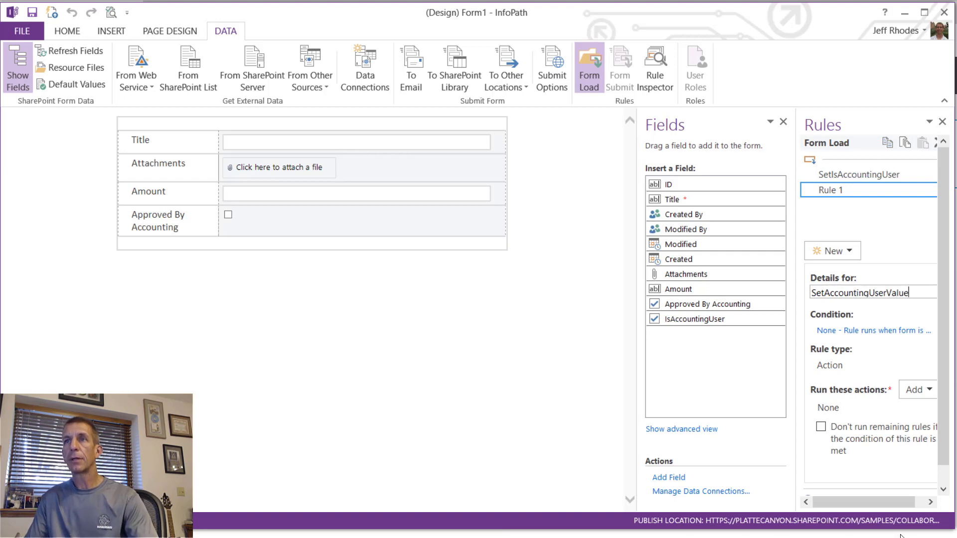
- Give the rule a Set a field's value action targeting the User query field of the QueryAccountingUsers secondary data source
click(930, 394)
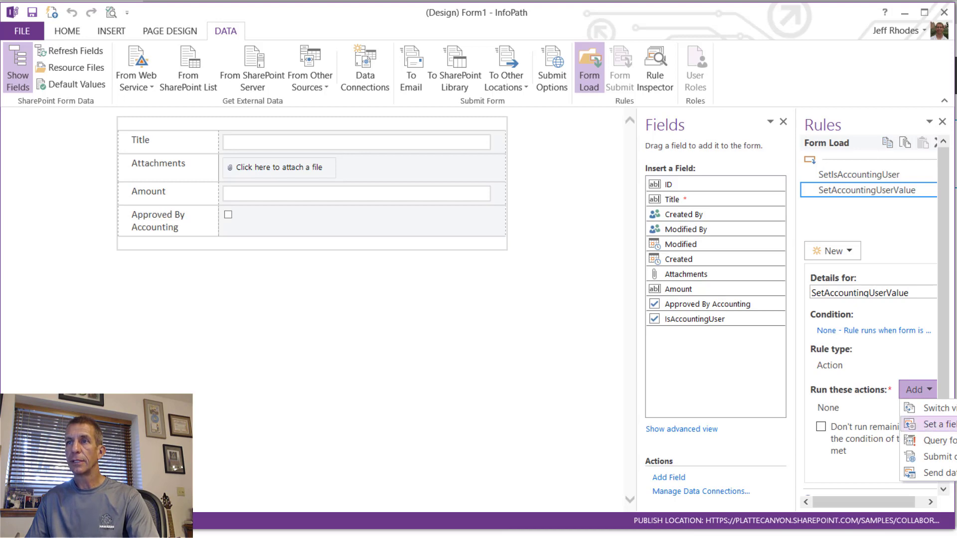
click(932, 424)
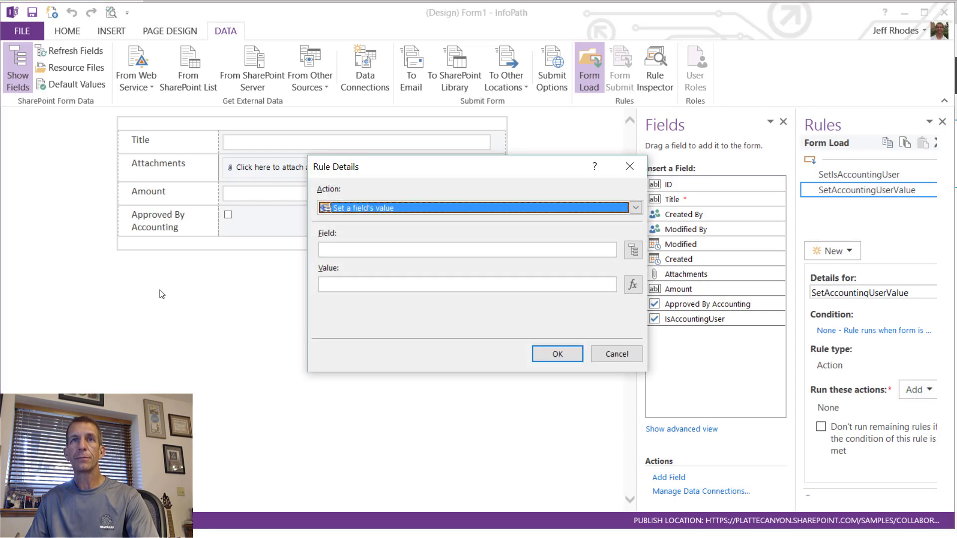
click(637, 251)
click(433, 367)
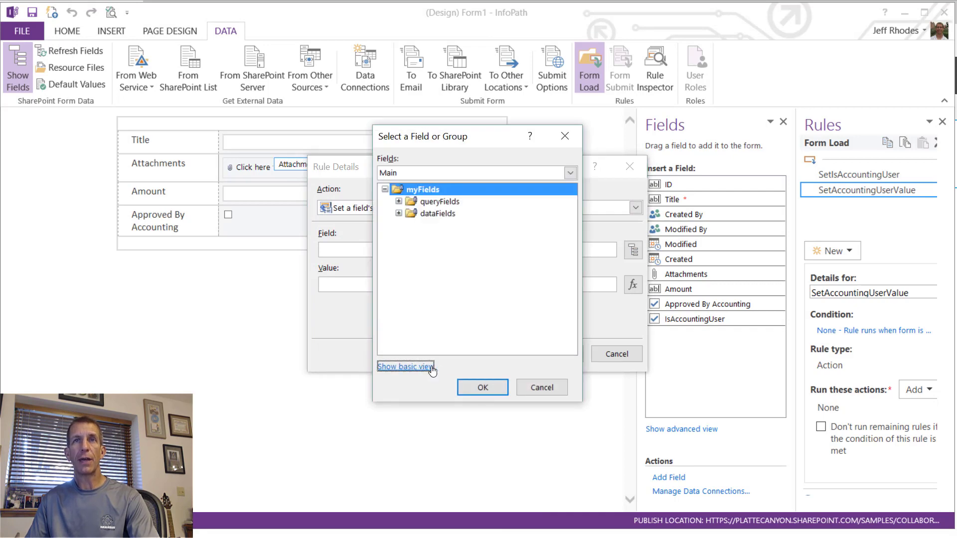
click(423, 173)
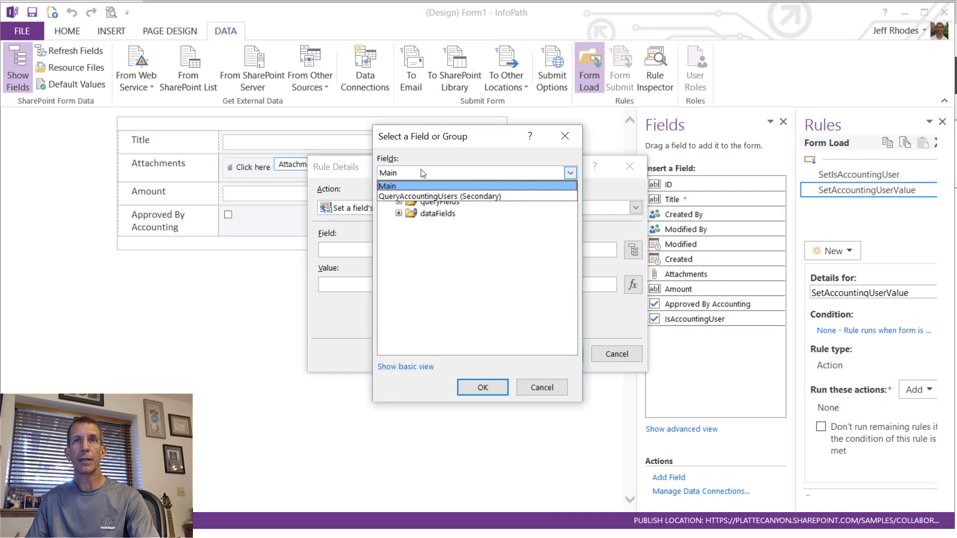
click(431, 196)
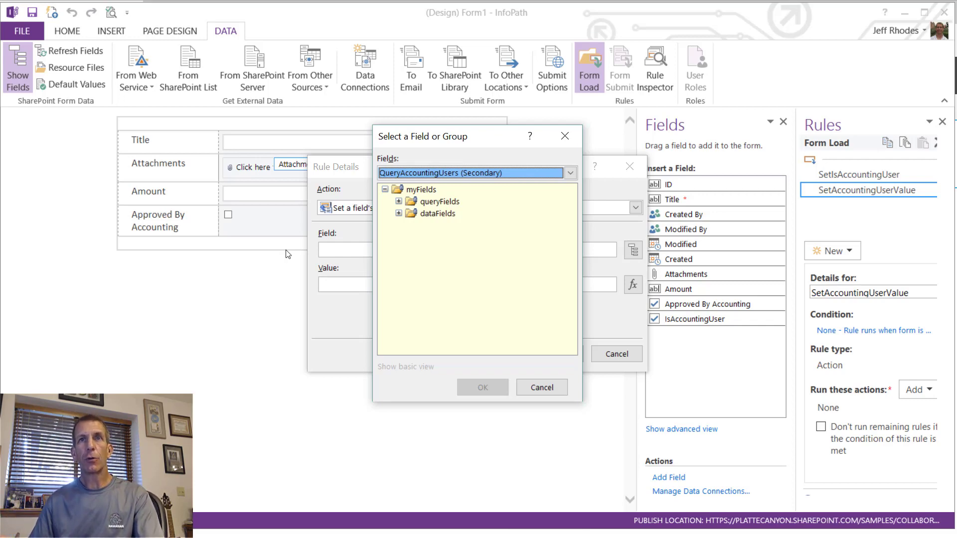
click(399, 201)
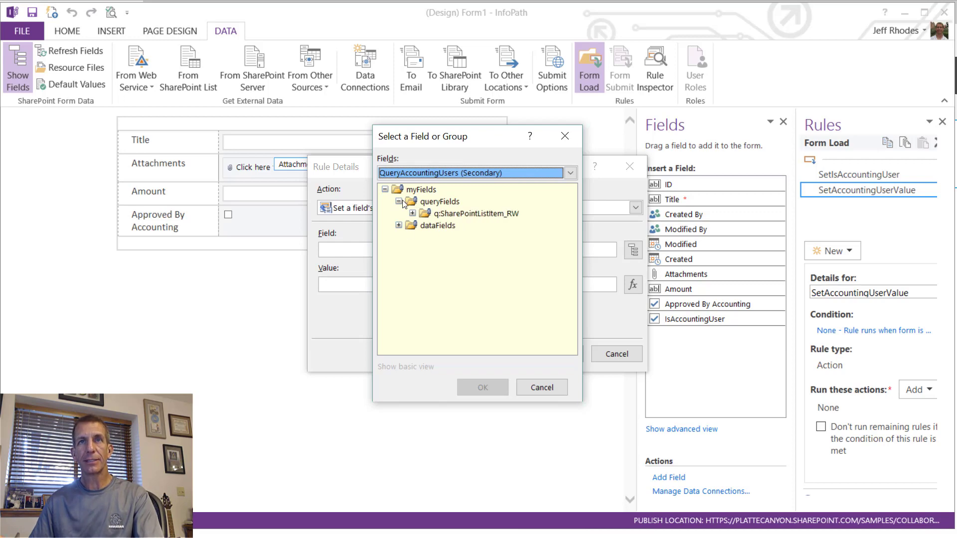
click(412, 213)
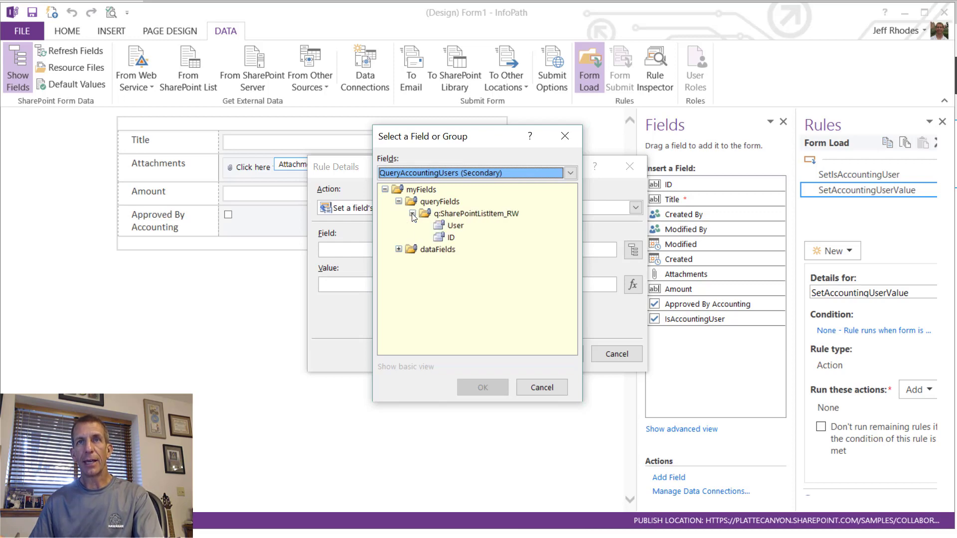
click(452, 227)
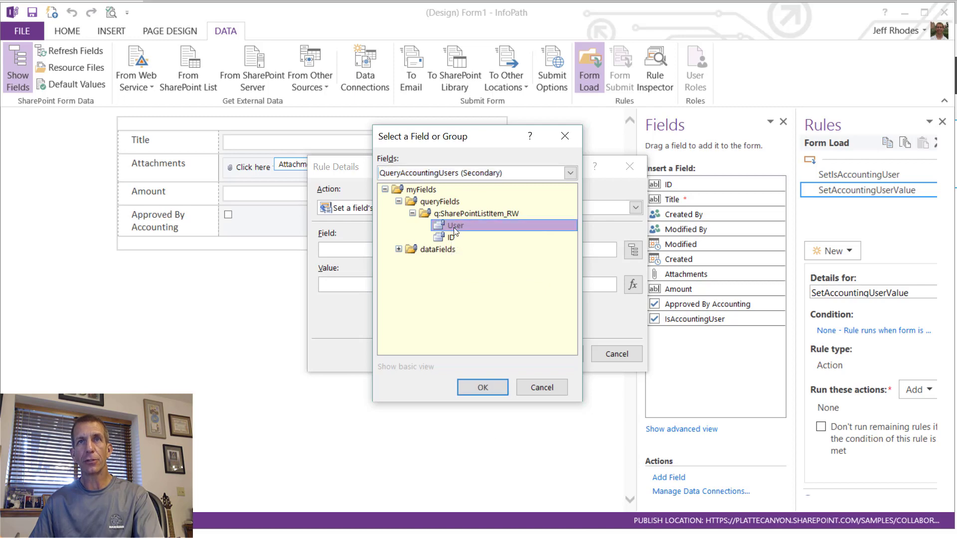
click(483, 388)
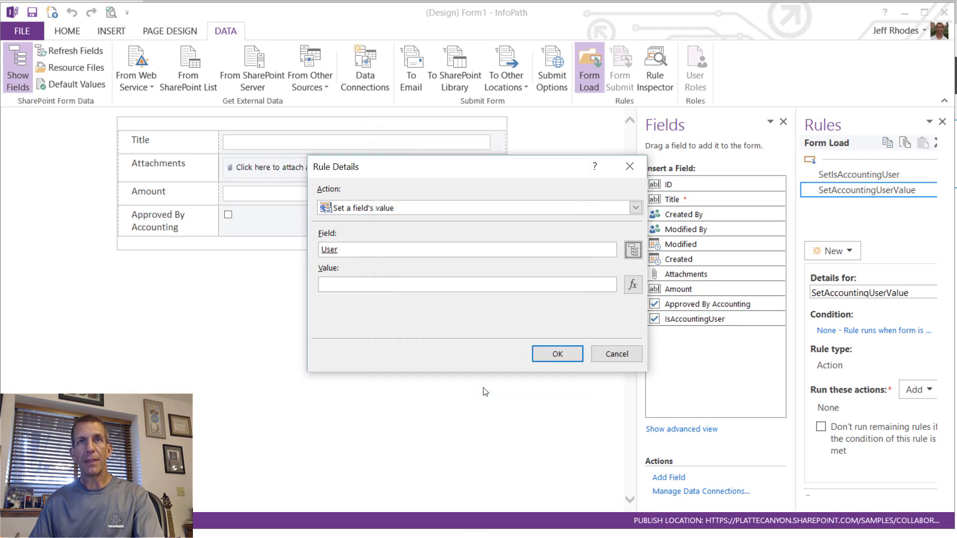
- Set the action's value to the userName() function and save the rule action
click(626, 291)
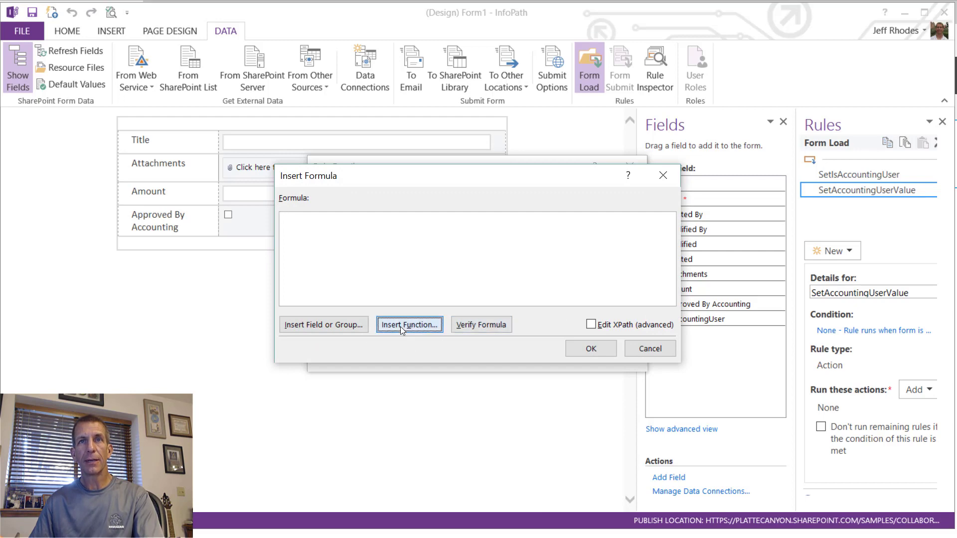
click(401, 327)
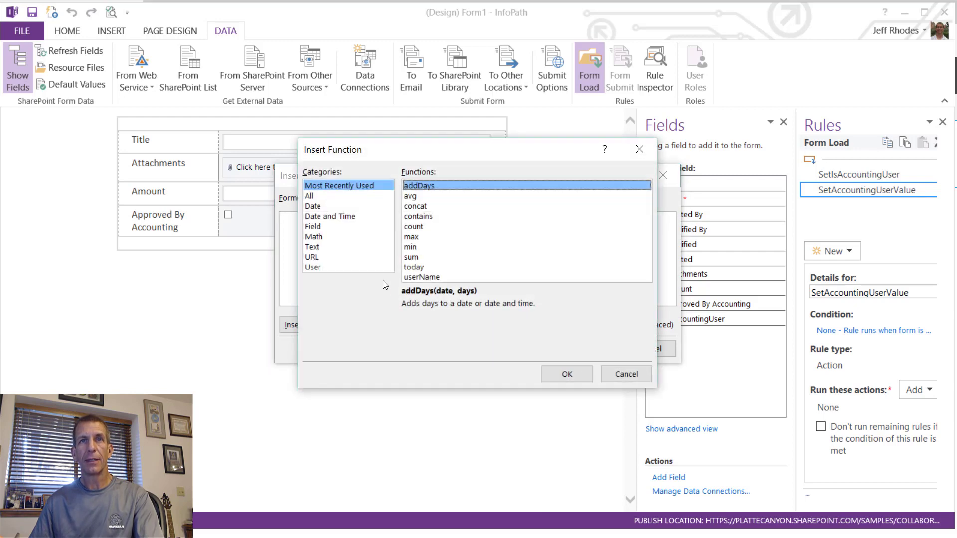
click(420, 277)
click(567, 374)
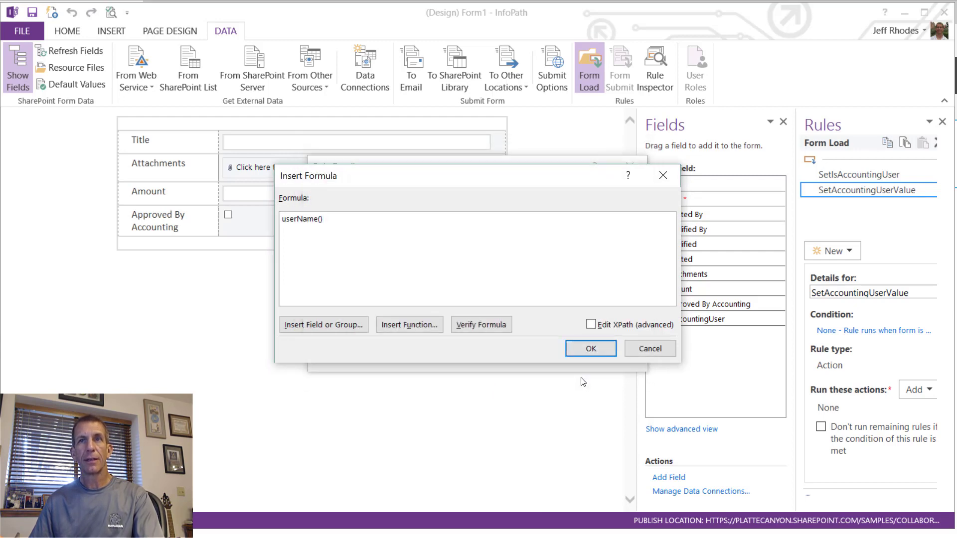
click(588, 347)
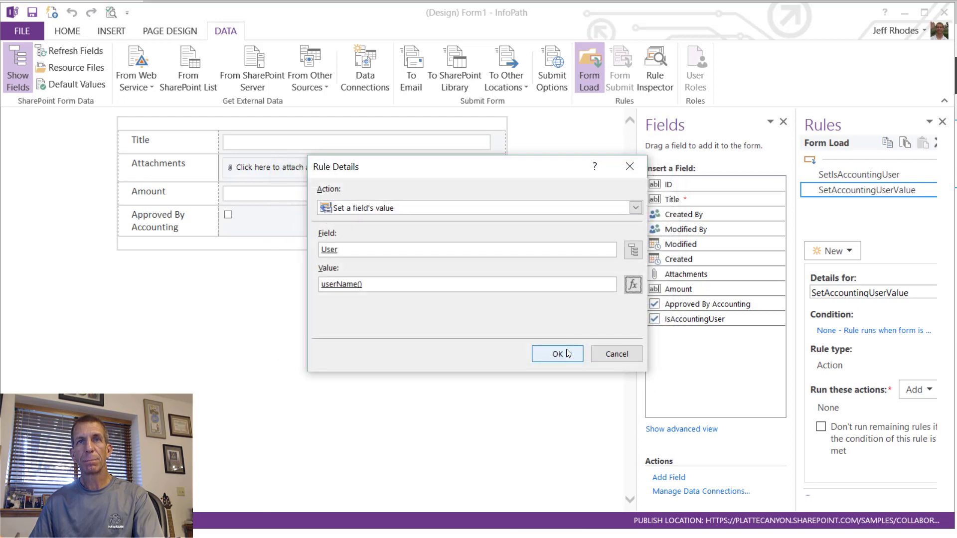
click(568, 354)
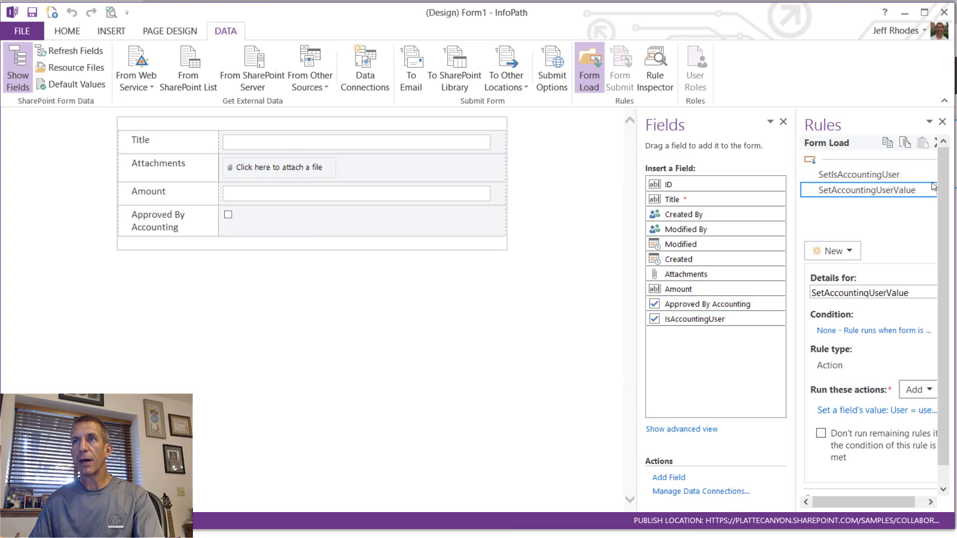
- Widen the Rules pane and move the SetAccountingUserValue rule above SetIsAccountingUser
drag(833, 504, 909, 504)
drag(797, 366, 731, 370)
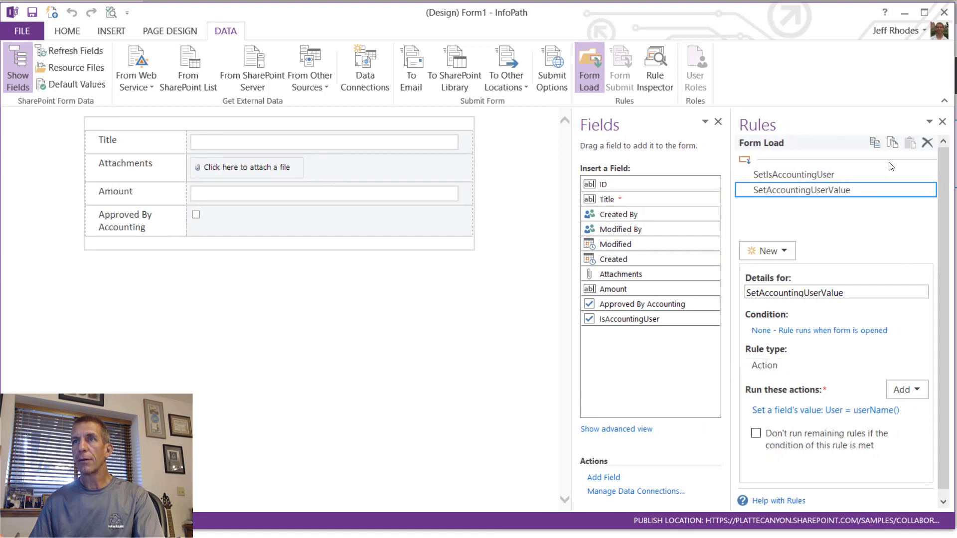
click(929, 190)
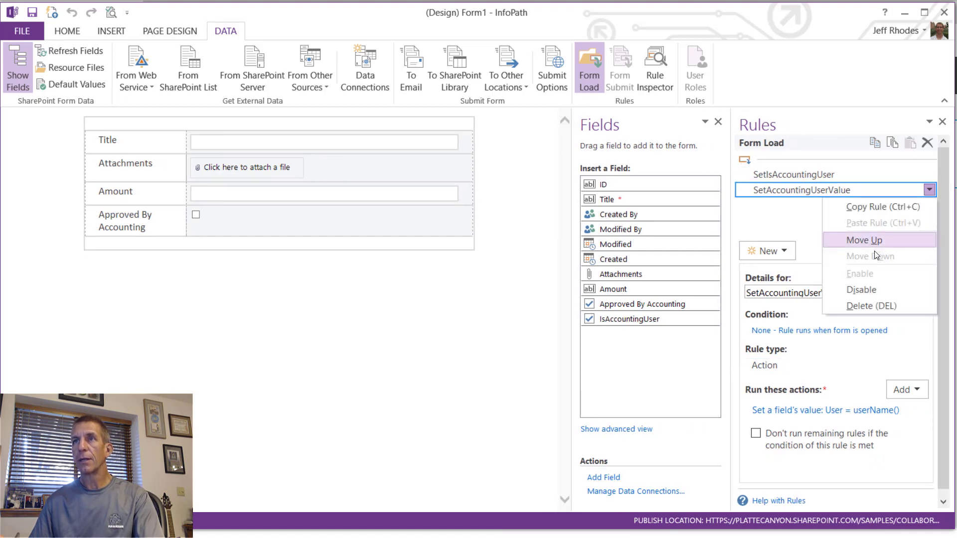
click(865, 240)
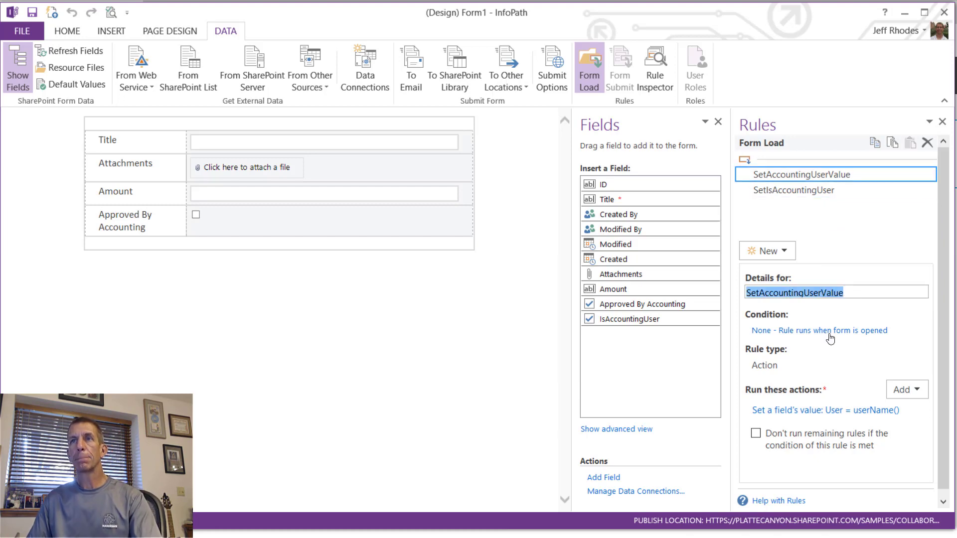
- Add another form load action rule named QueryAccountingUser directly after SetAccountingUserValue
click(786, 251)
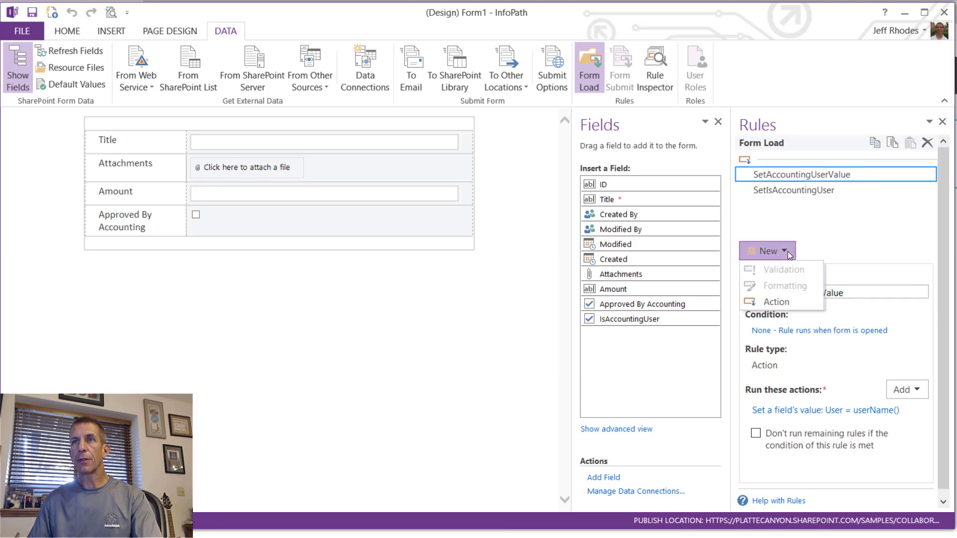
click(800, 297)
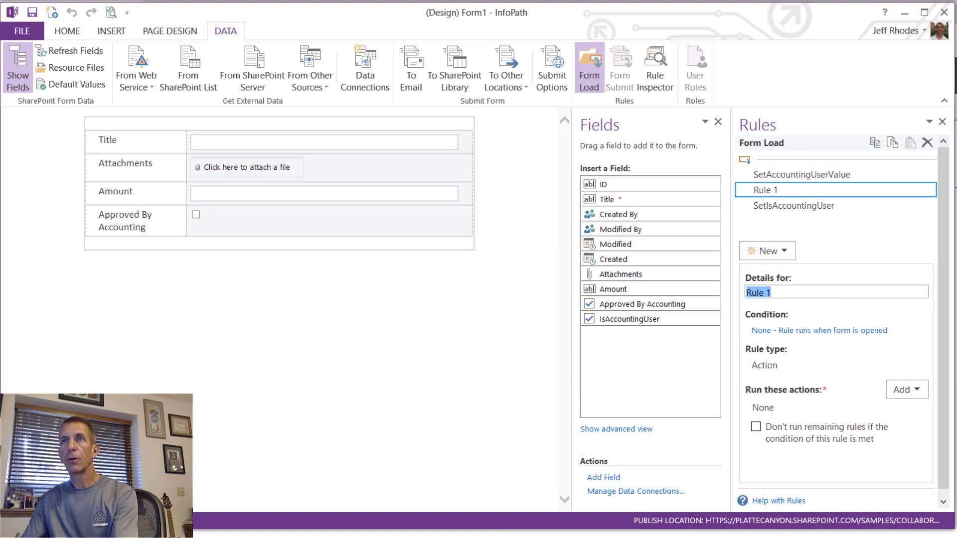
text(Query)
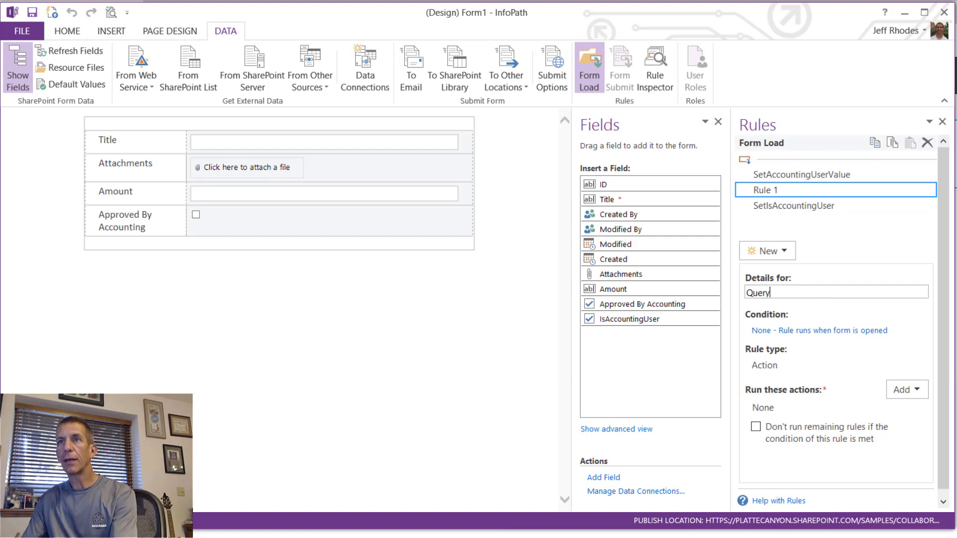
text(AcconntingUser)
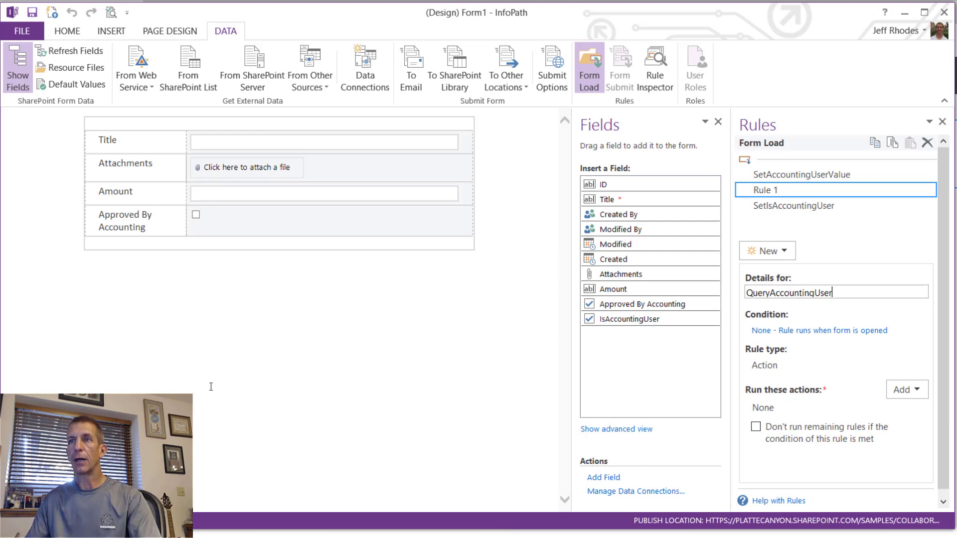
- Give the QueryAccountingUser rule a Query for data action that uses the QueryAccountingUsers data connection
click(896, 399)
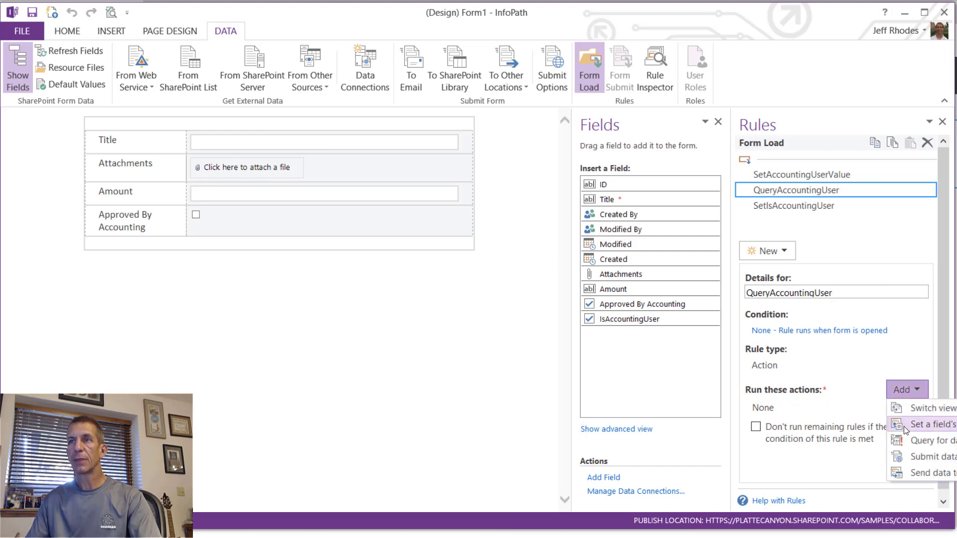
click(907, 432)
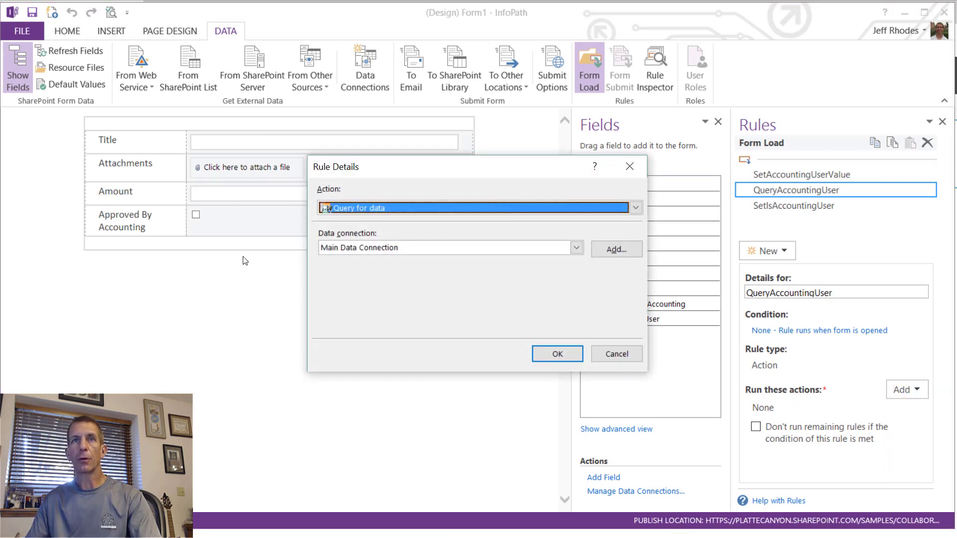
click(365, 248)
click(361, 277)
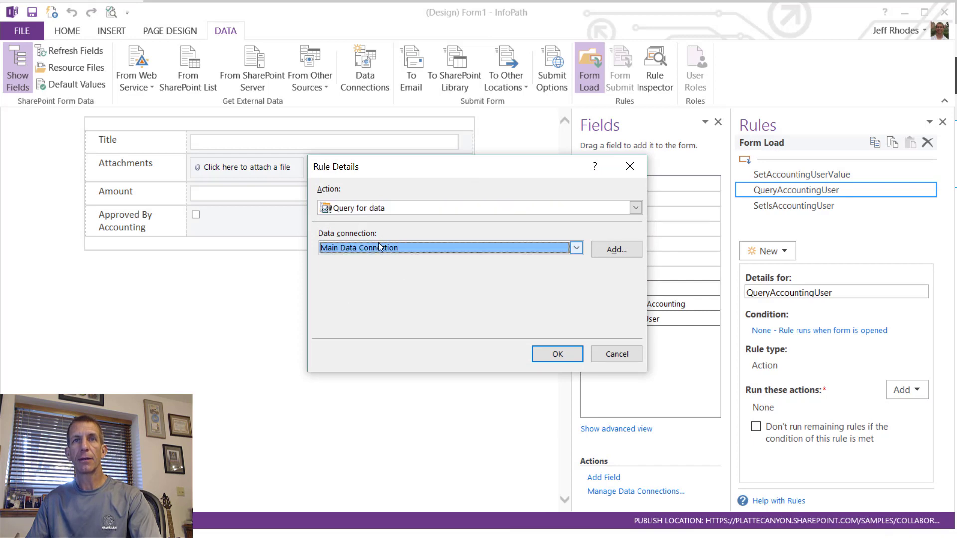
click(378, 247)
click(374, 269)
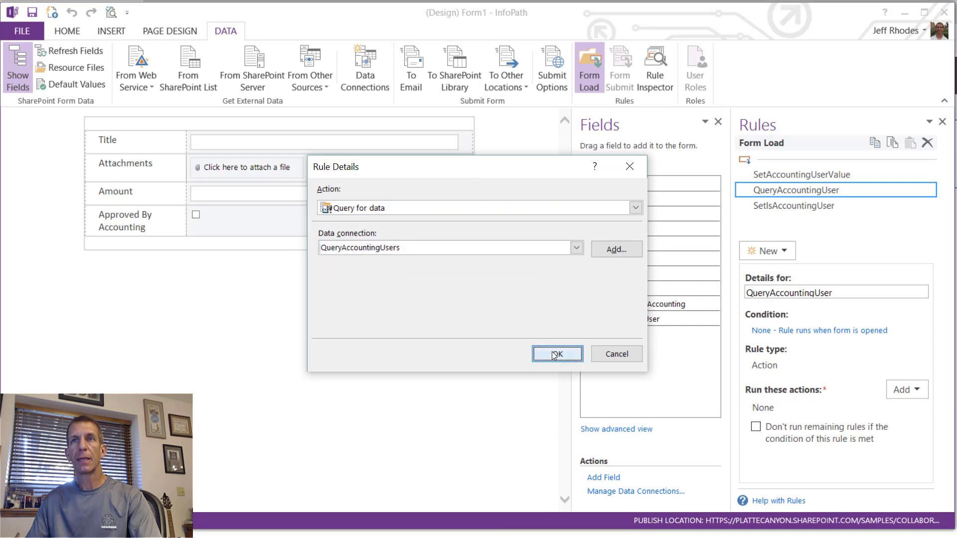
click(561, 347)
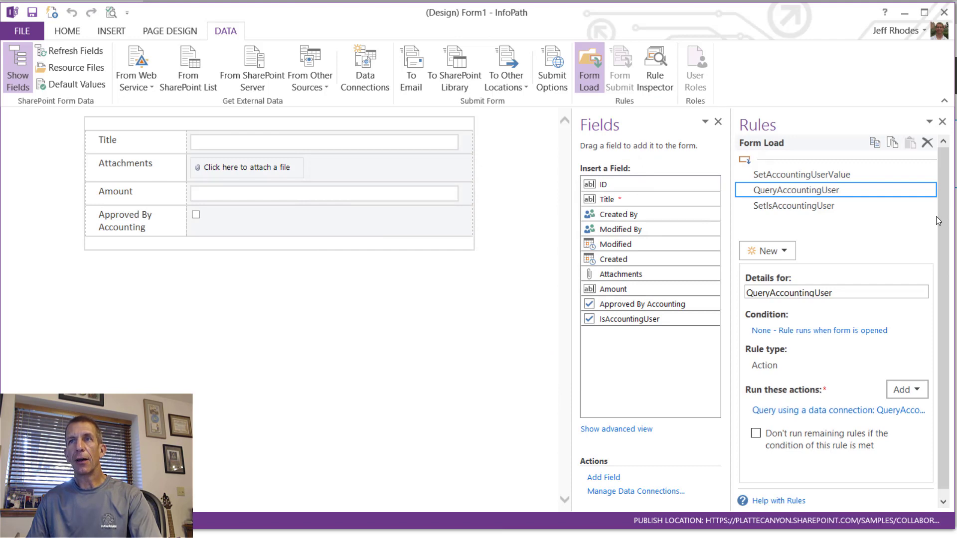
- Open the set-value action of the SetIsAccountingUser rule and clear the existing formula for the IsAccountingUser value
click(795, 204)
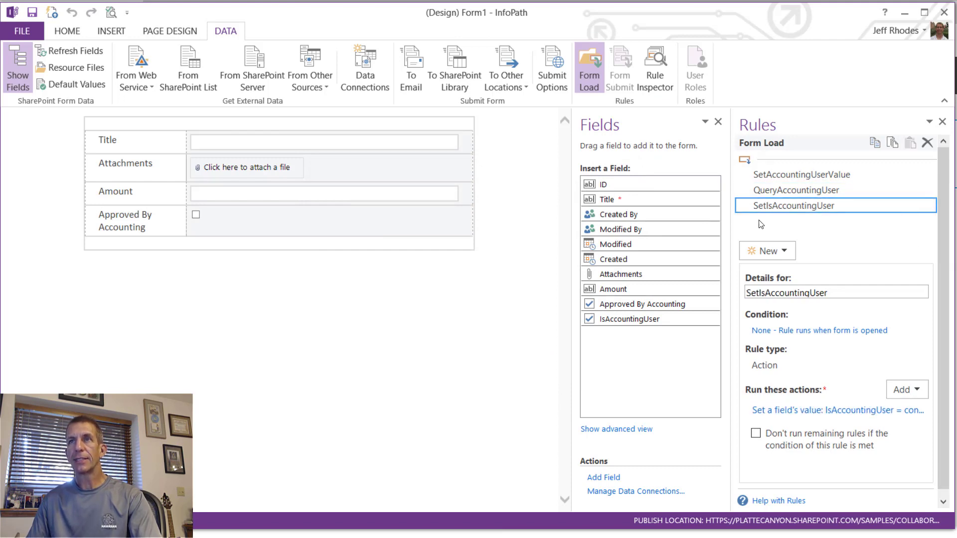
click(886, 417)
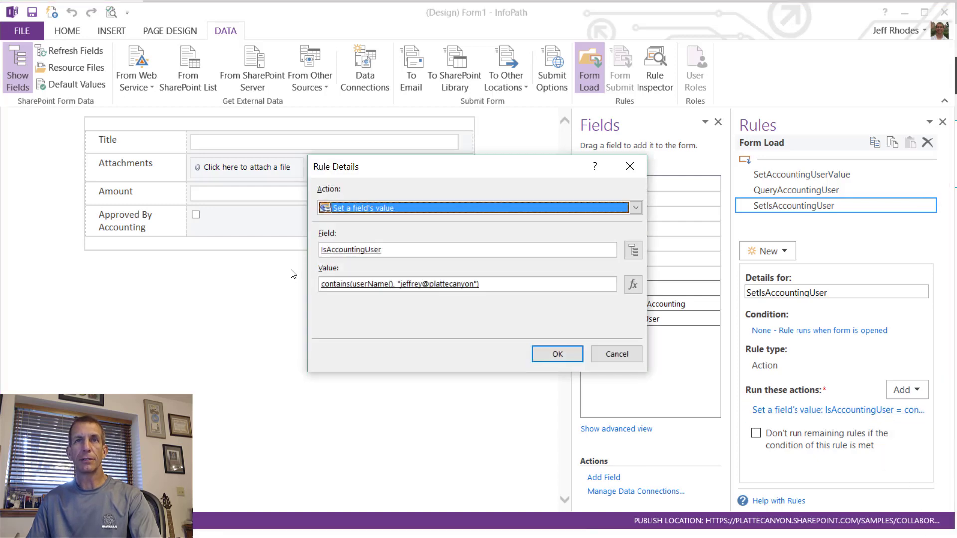
click(627, 252)
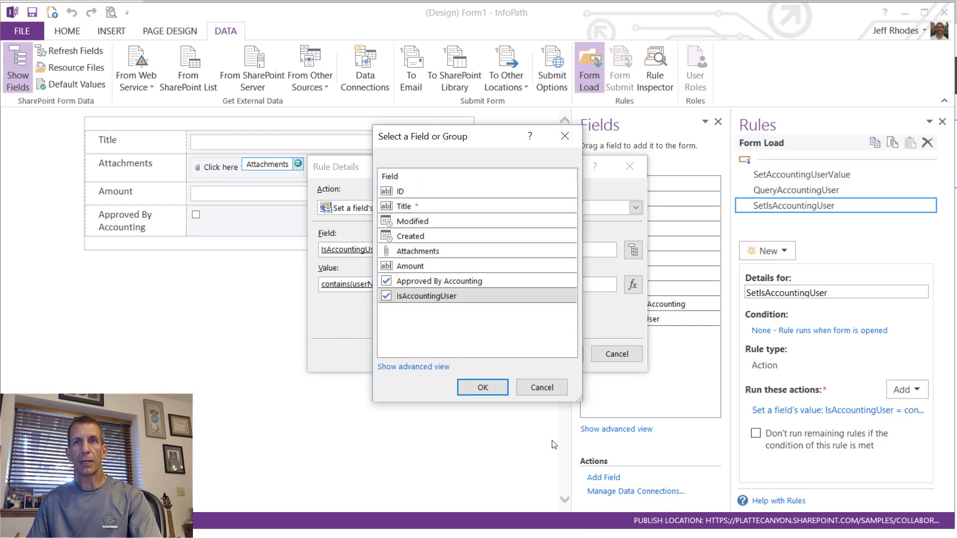
click(545, 388)
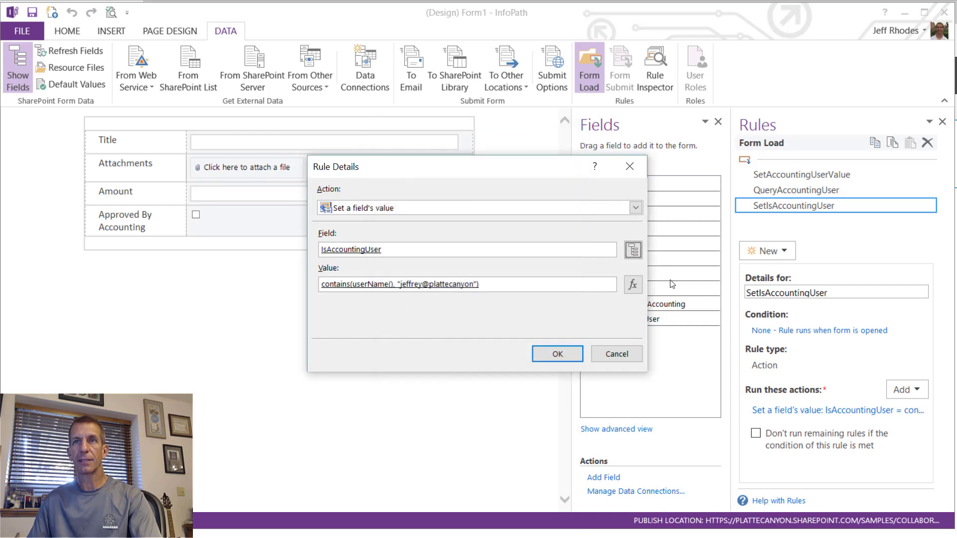
click(632, 285)
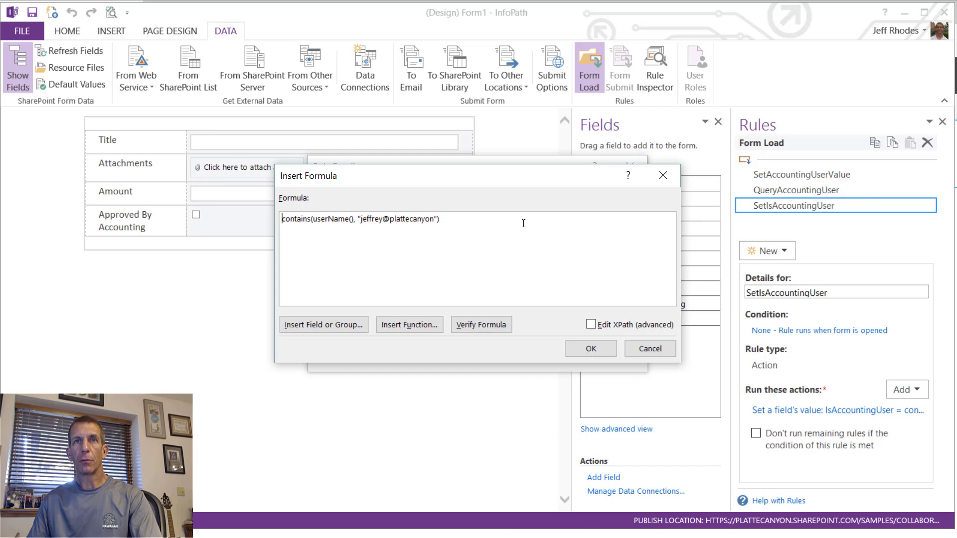
drag(523, 223, 1, 238)
key(Delete)
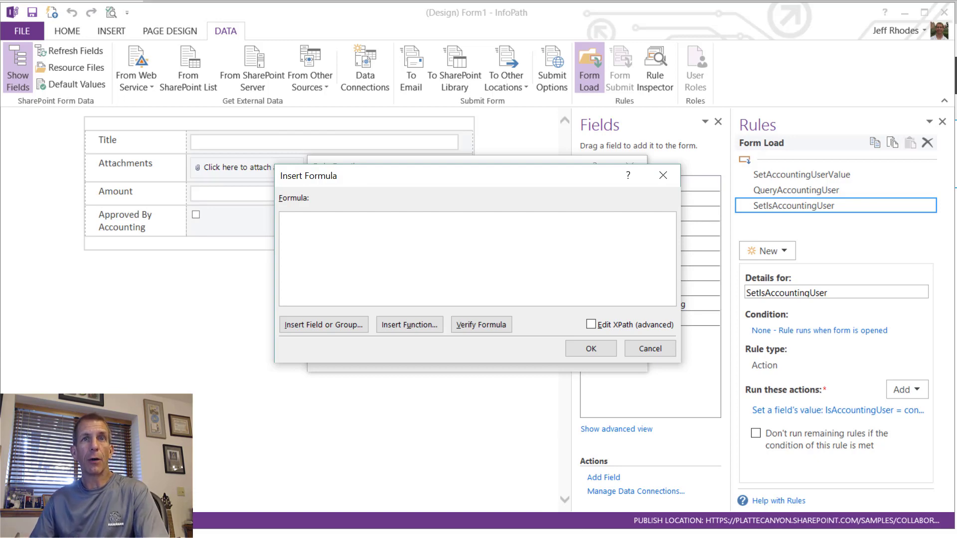
- Insert the count function into the empty formula
click(396, 326)
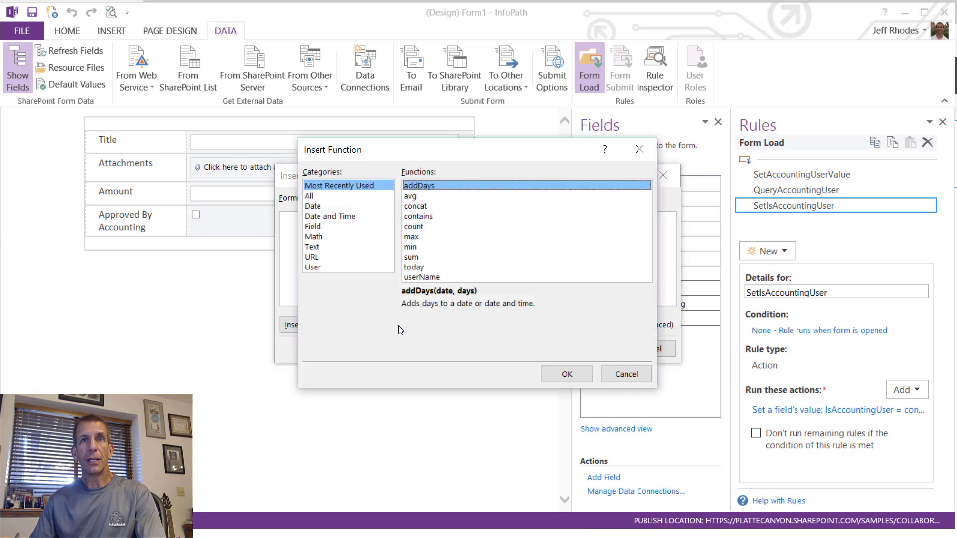
click(315, 237)
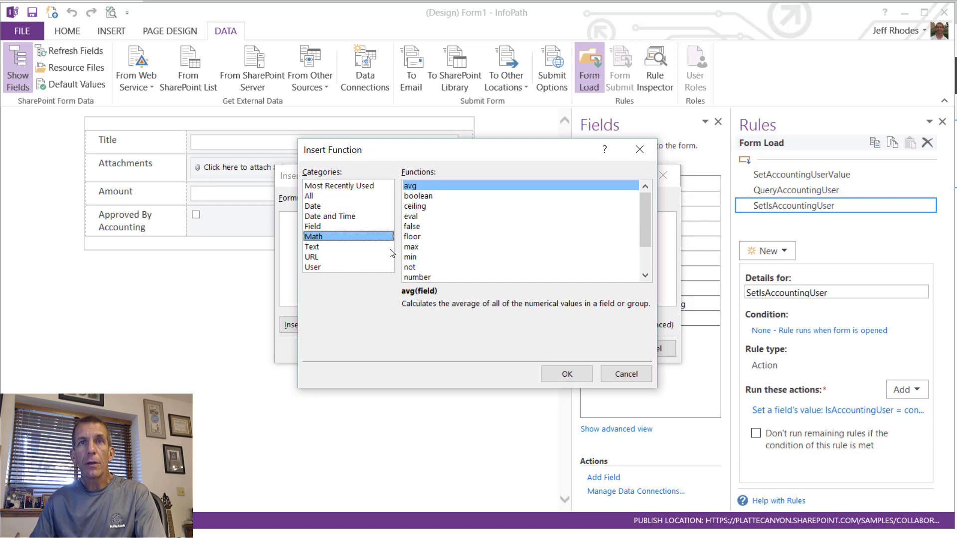
scroll(416, 258, down, 2)
scroll(426, 263, up, 2)
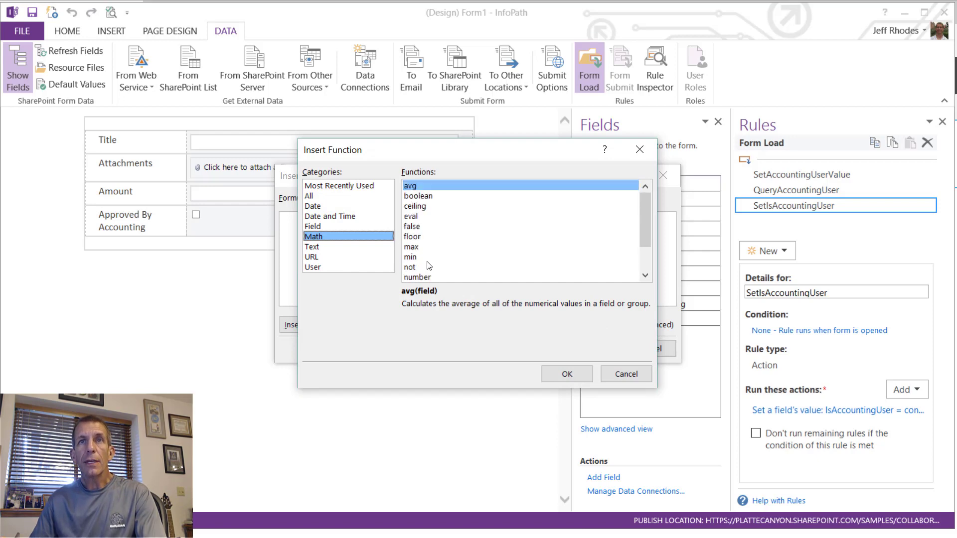
click(321, 194)
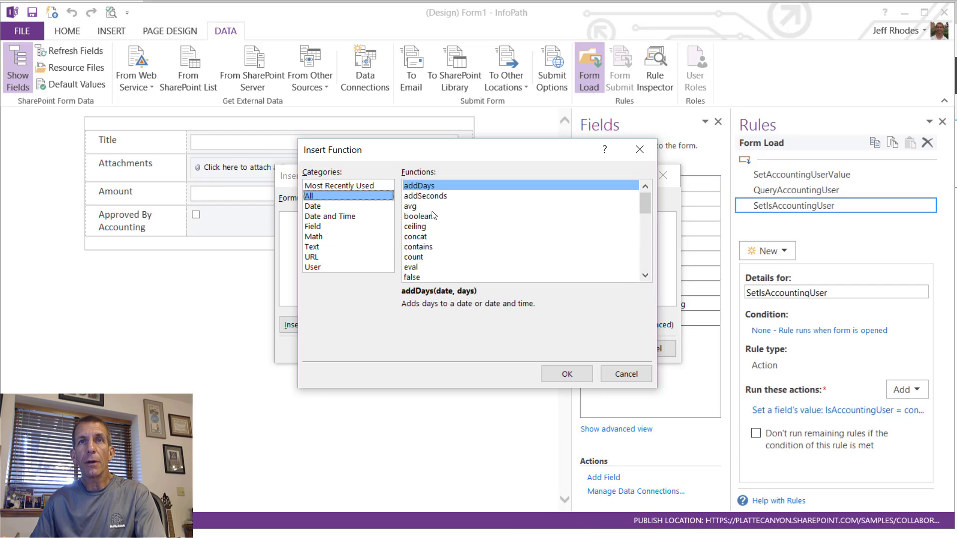
click(415, 257)
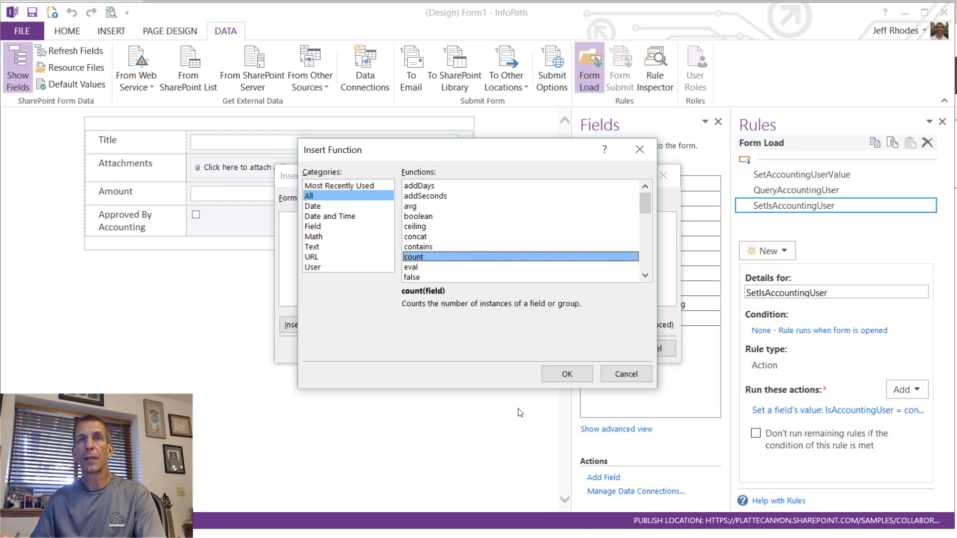
click(567, 367)
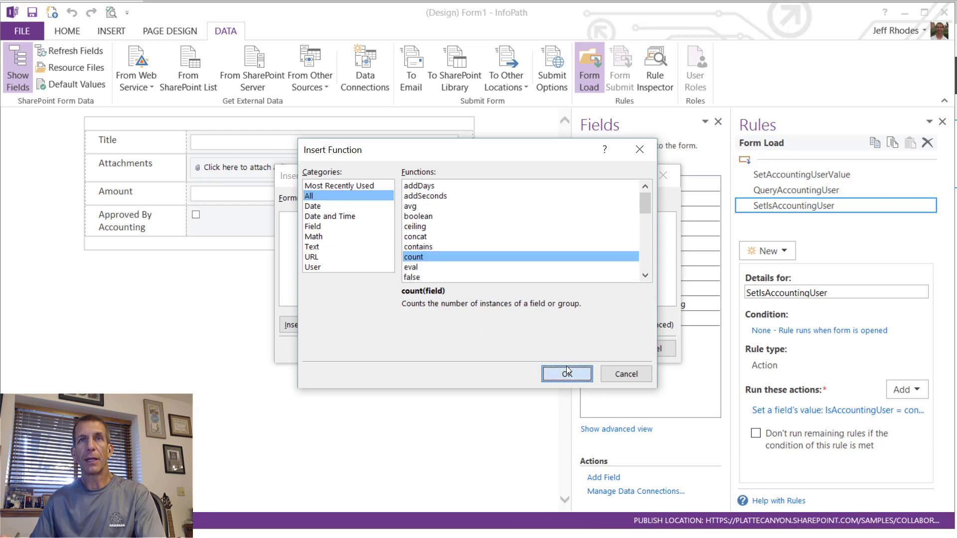
- Set the count function's argument to the ID data field under d:SharePointListItem_RW in the QueryAccountingUsers secondary data source
double_click(354, 223)
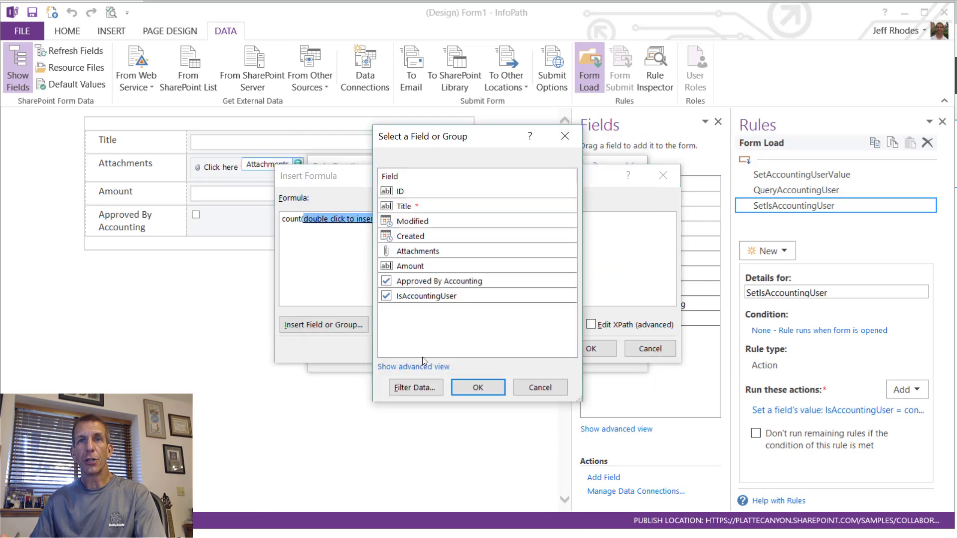
click(427, 367)
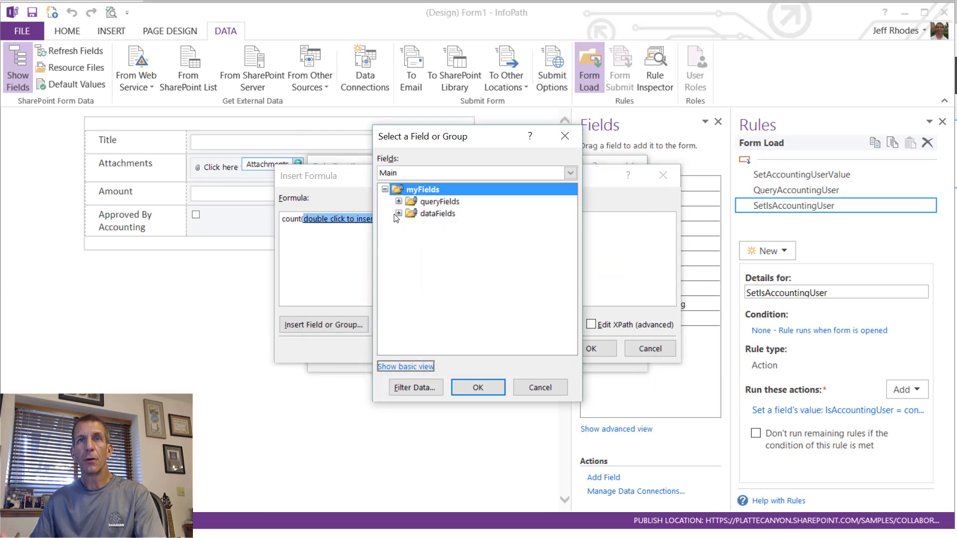
click(399, 172)
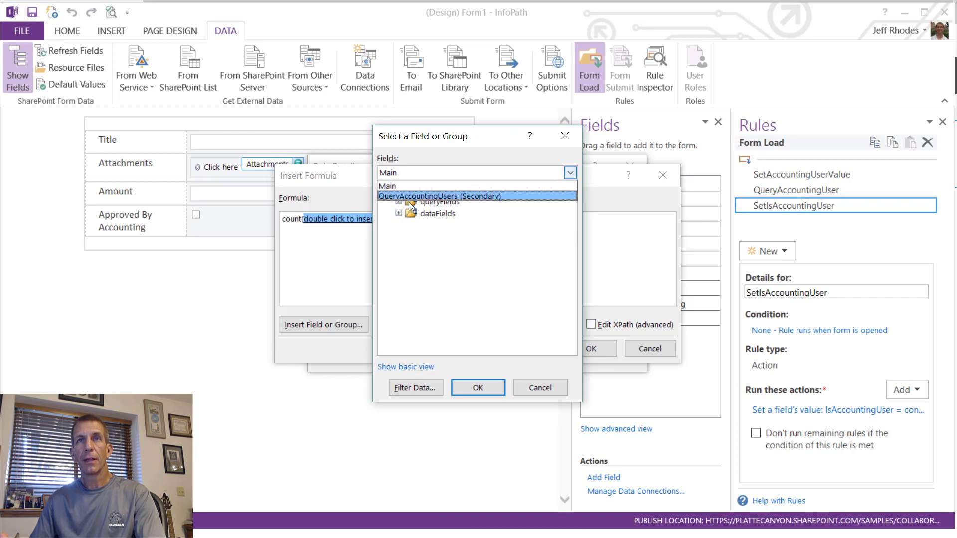
click(409, 203)
click(411, 178)
click(414, 190)
click(398, 214)
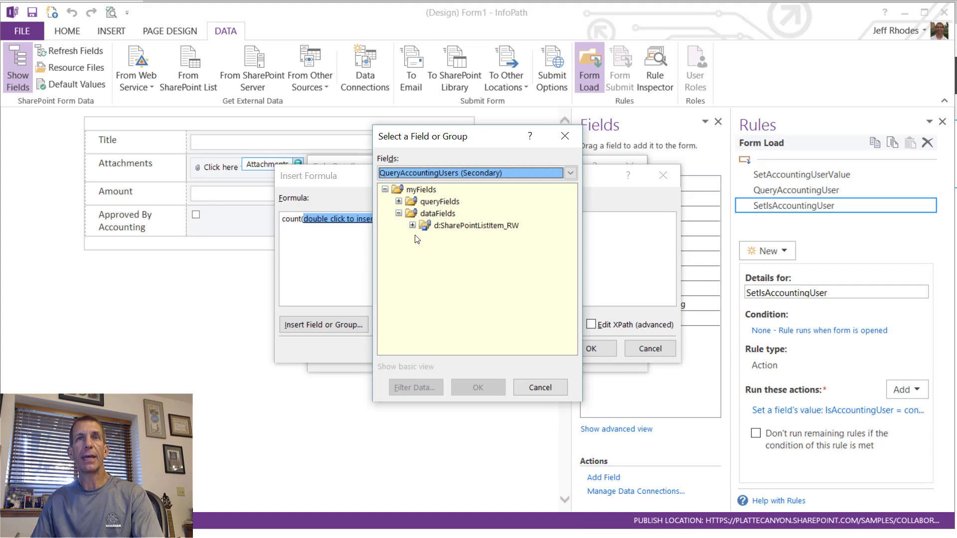
click(412, 225)
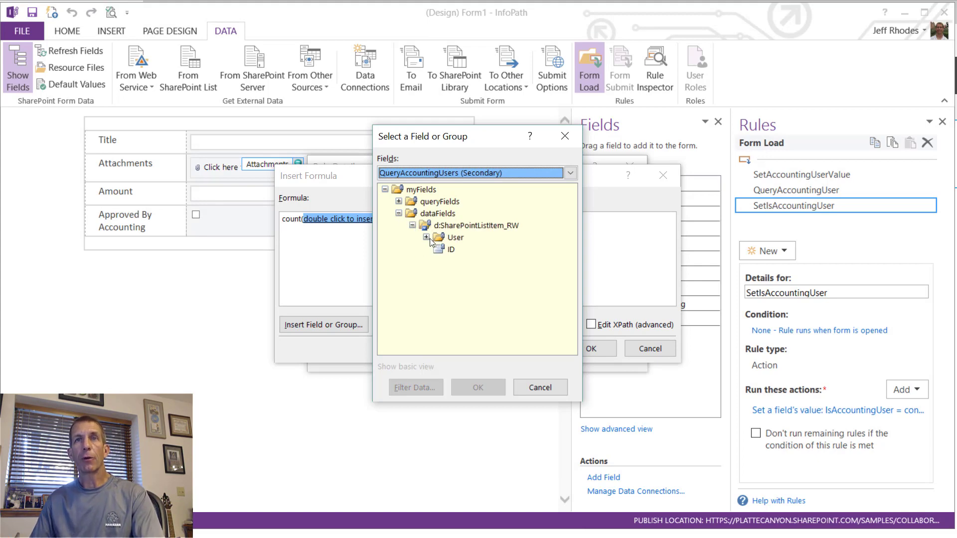
click(444, 249)
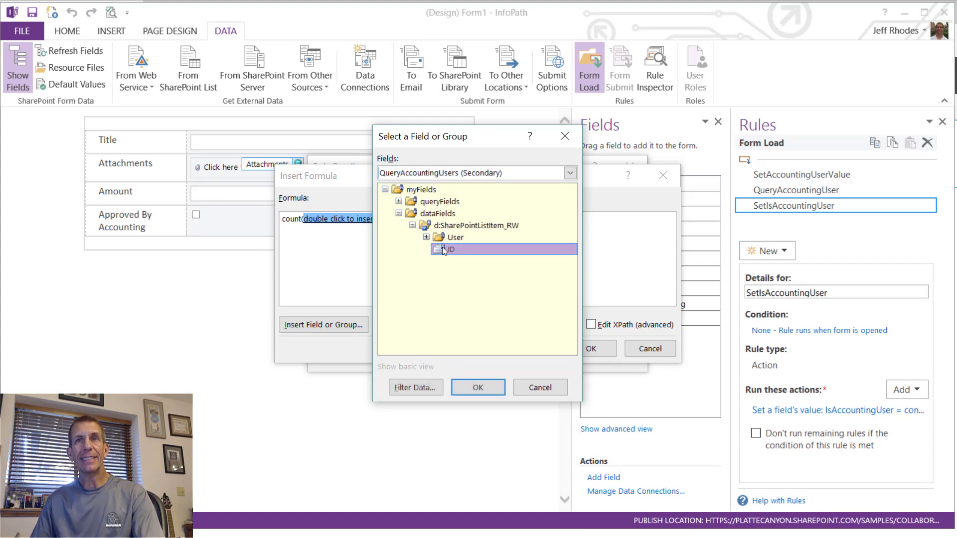
click(475, 387)
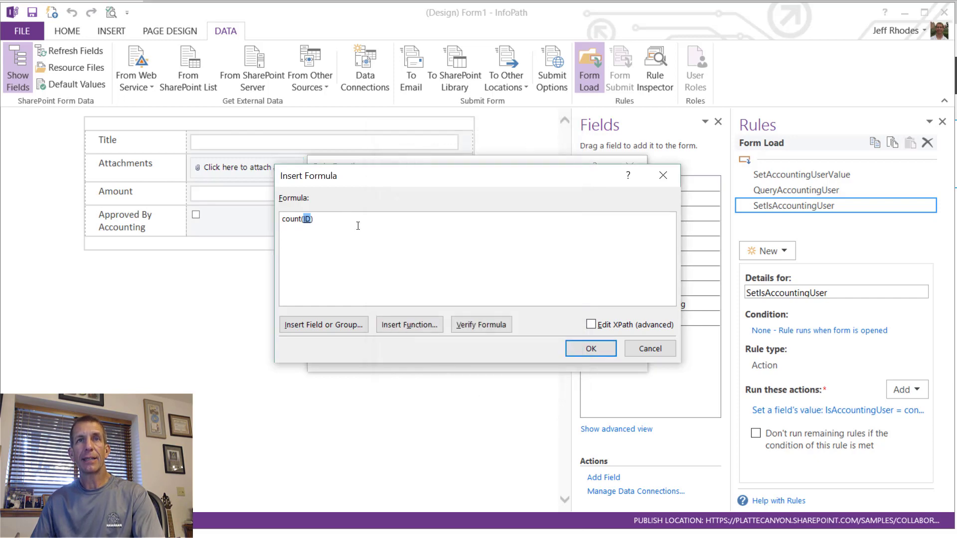
- Complete the formula as count(ID) > 0 and save the SetIsAccountingUser rule action
text(>)
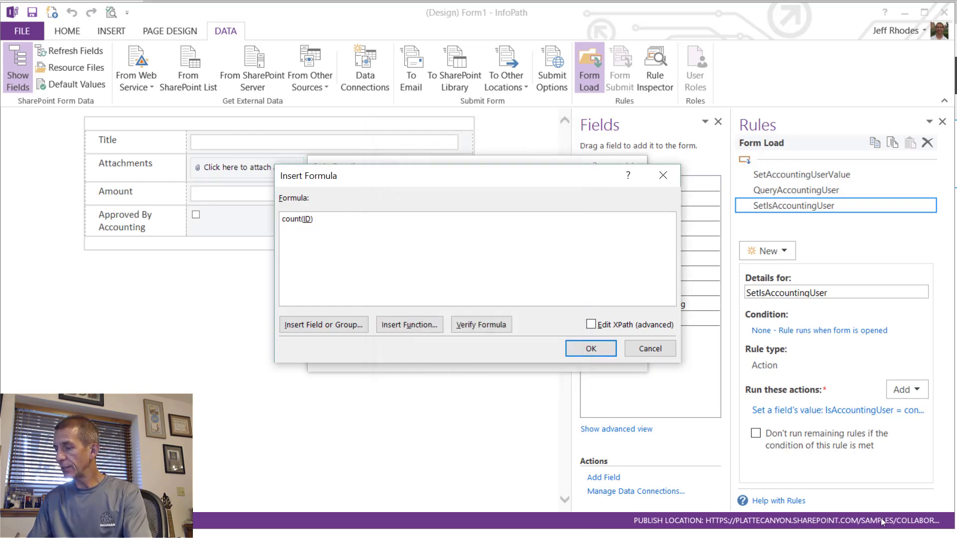
text(0)
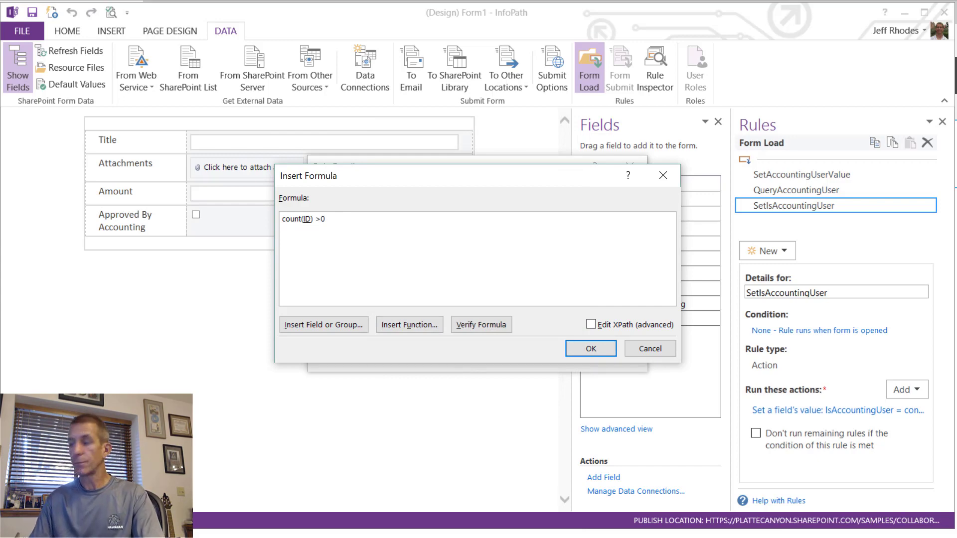
key(Left)
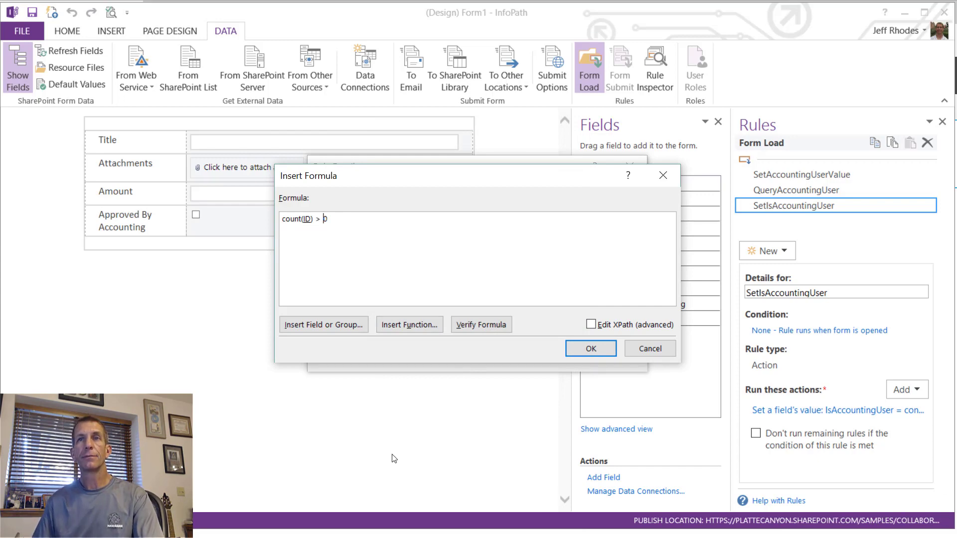
click(584, 355)
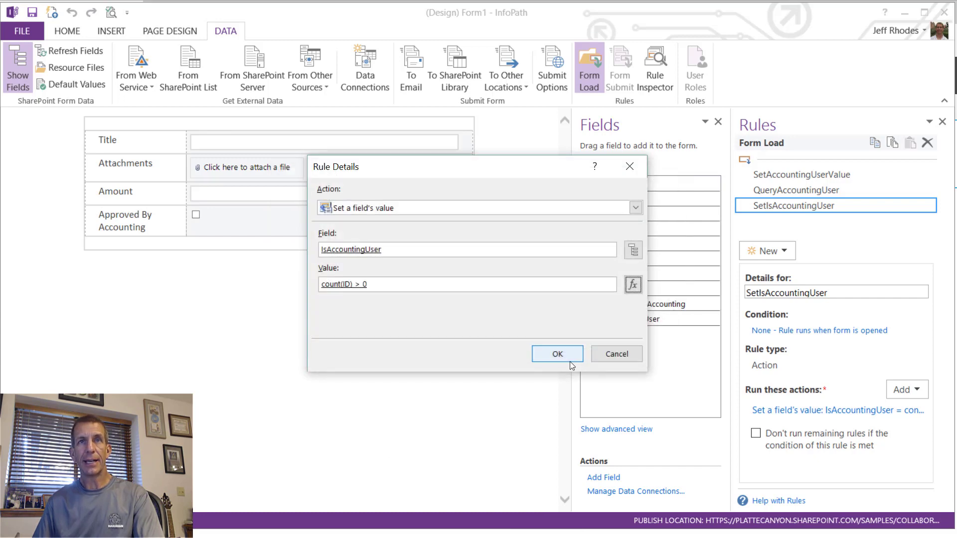
click(570, 361)
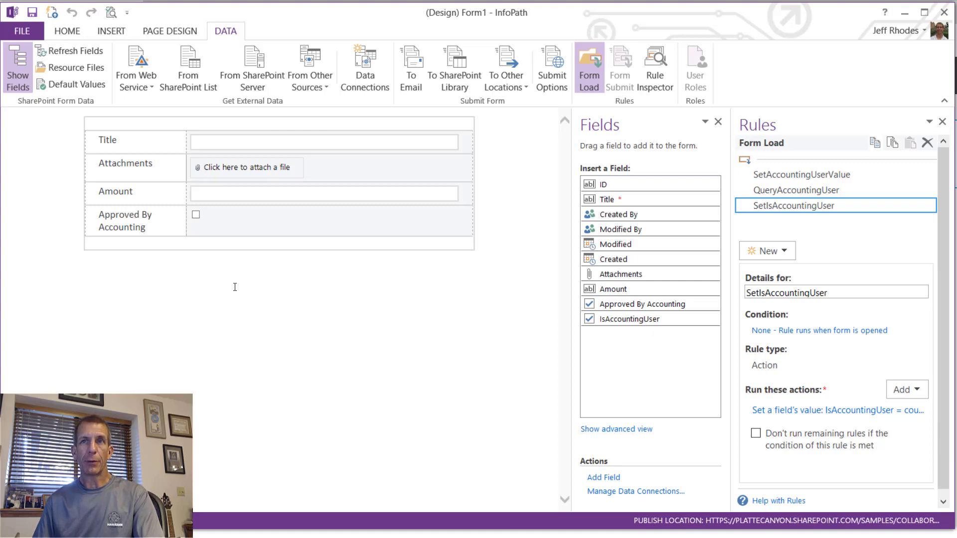
- Review the condition and formatting of the DisableIfNotAccounting rule on the Approved By Accounting checkbox
click(196, 216)
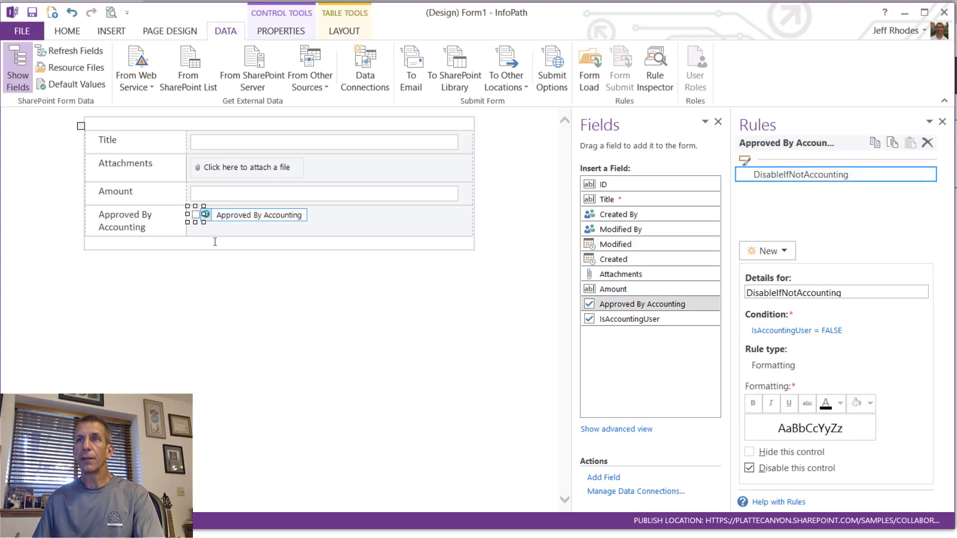
click(836, 330)
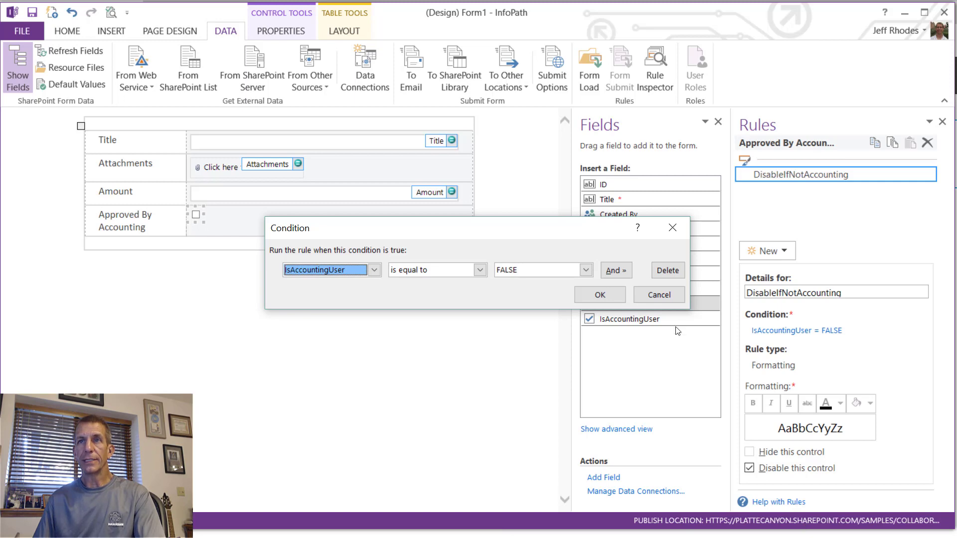
click(666, 290)
scroll(767, 453, down, 1)
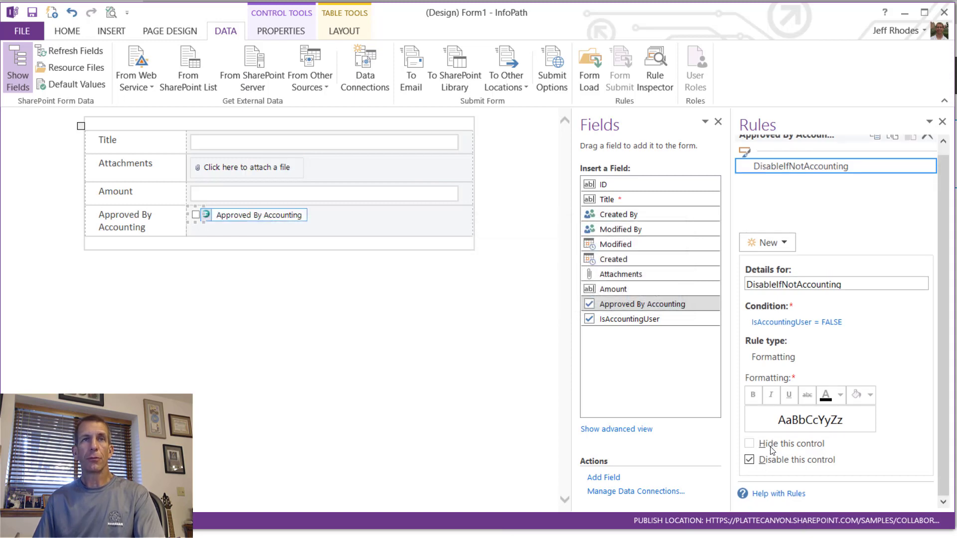
scroll(772, 450, up, 1)
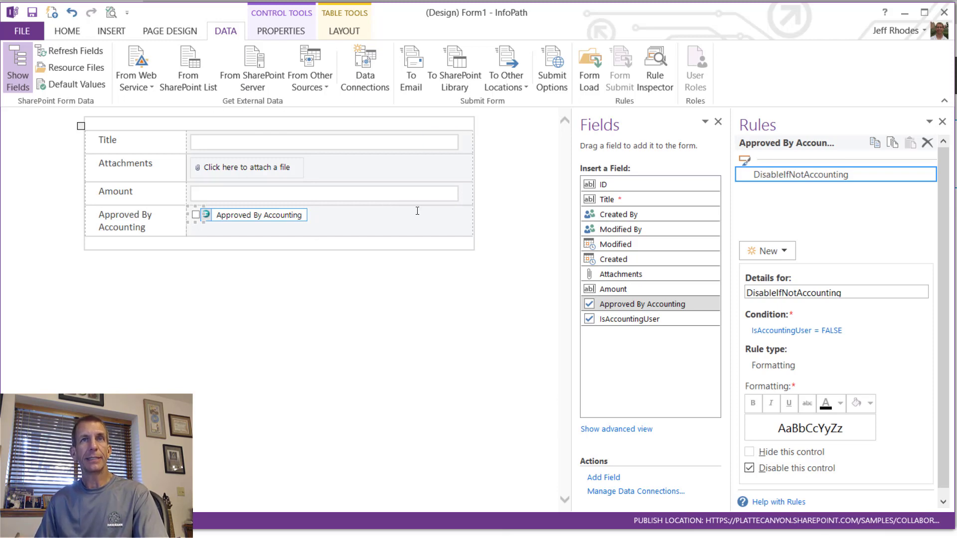
- Quick publish the form template to the Purchases_InfoPath SharePoint list
click(22, 31)
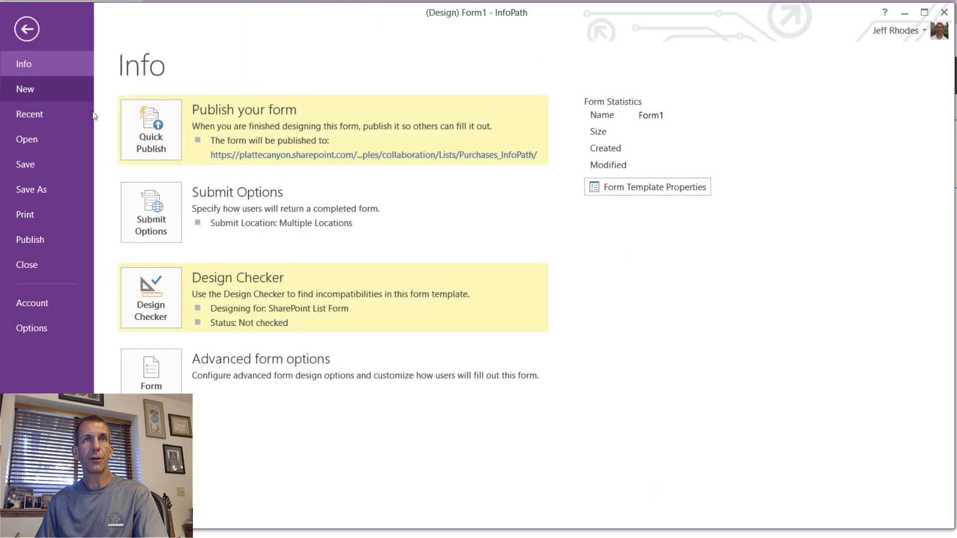
click(157, 139)
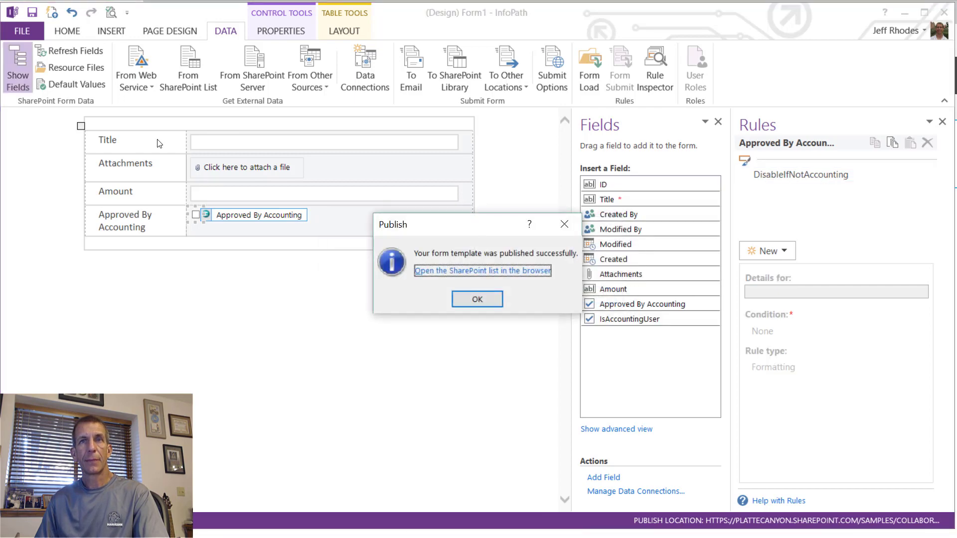
- Switch to the browser, reload the Purchases_InfoPath list and open the Buy New Video Camera item for editing
click(476, 302)
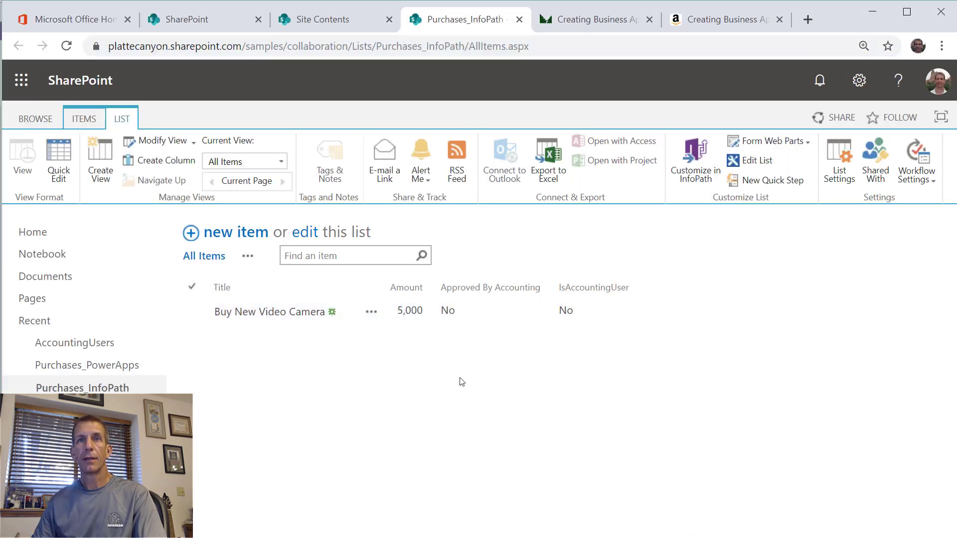
right_click(460, 195)
click(492, 242)
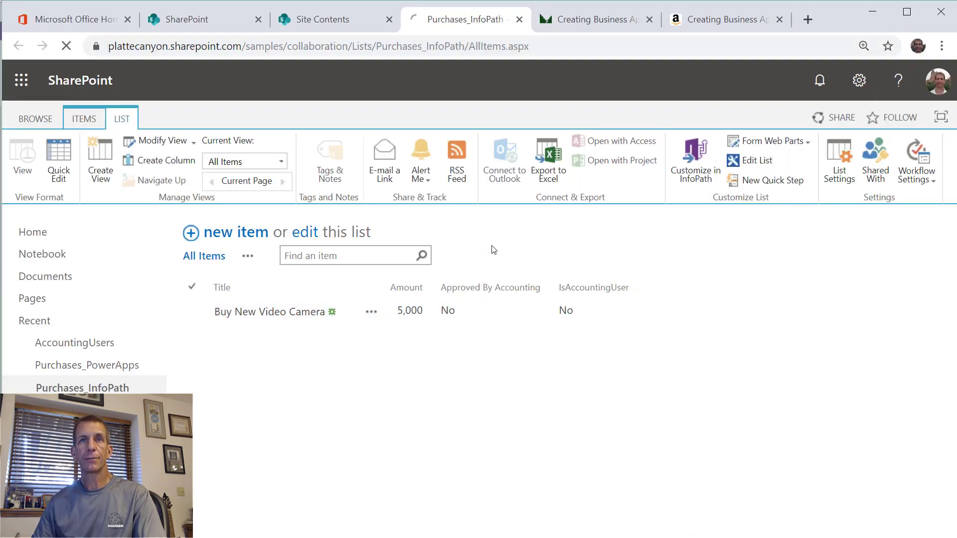
click(370, 313)
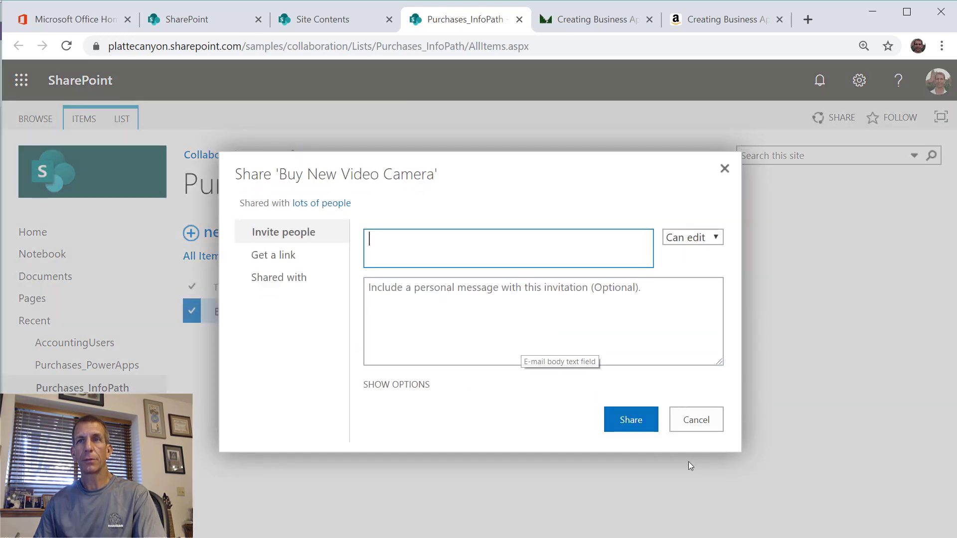
click(680, 424)
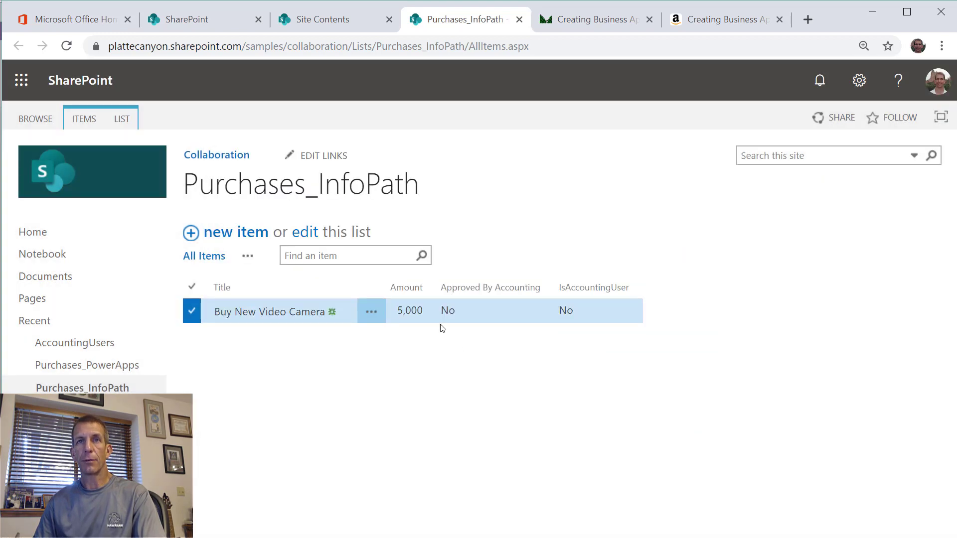
click(374, 314)
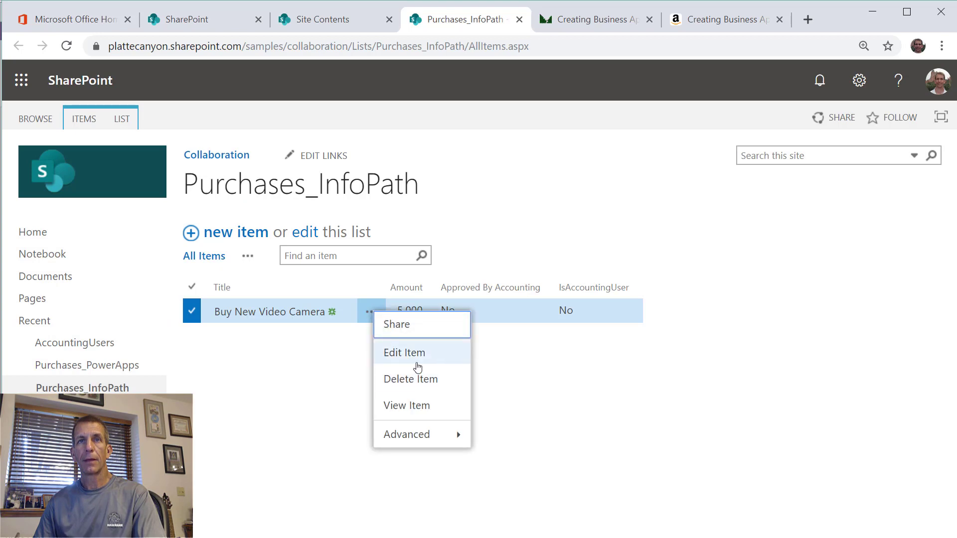
click(416, 364)
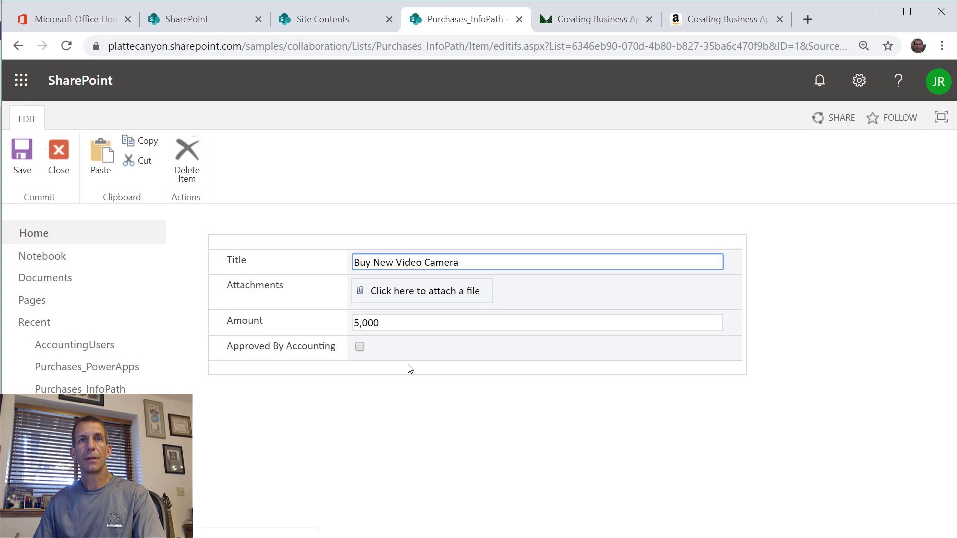
- Set the item's Amount to 2000, mark it as Approved By Accounting, and save the item
click(360, 347)
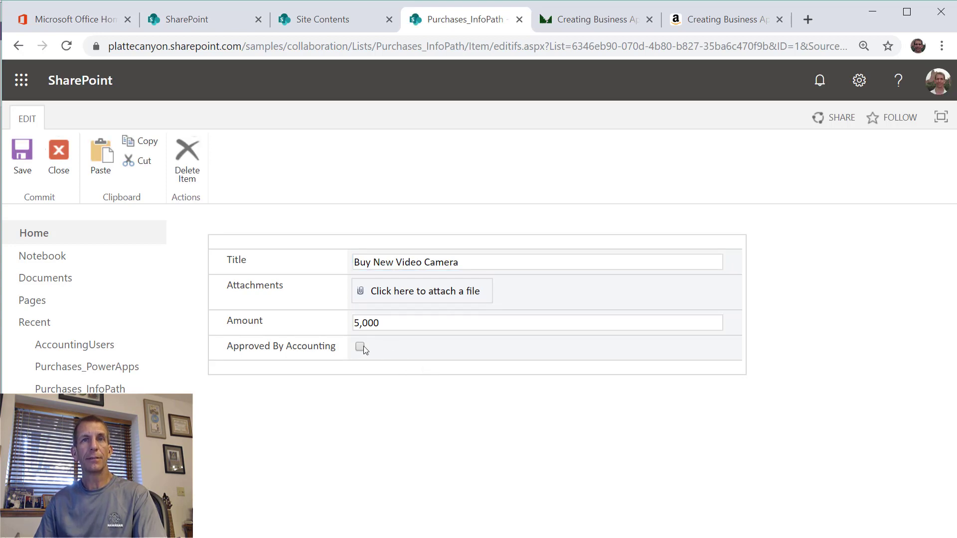
click(360, 346)
click(413, 328)
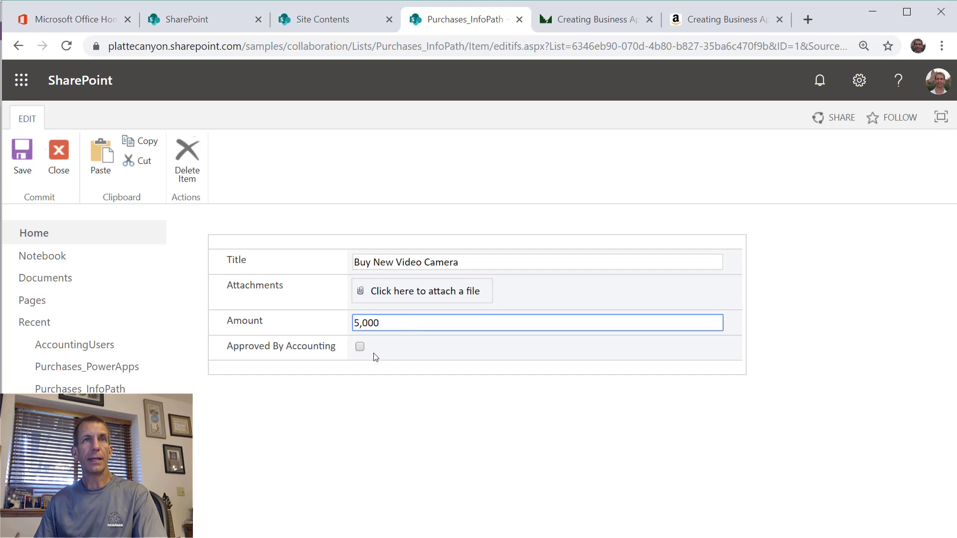
key(ctrl+a)
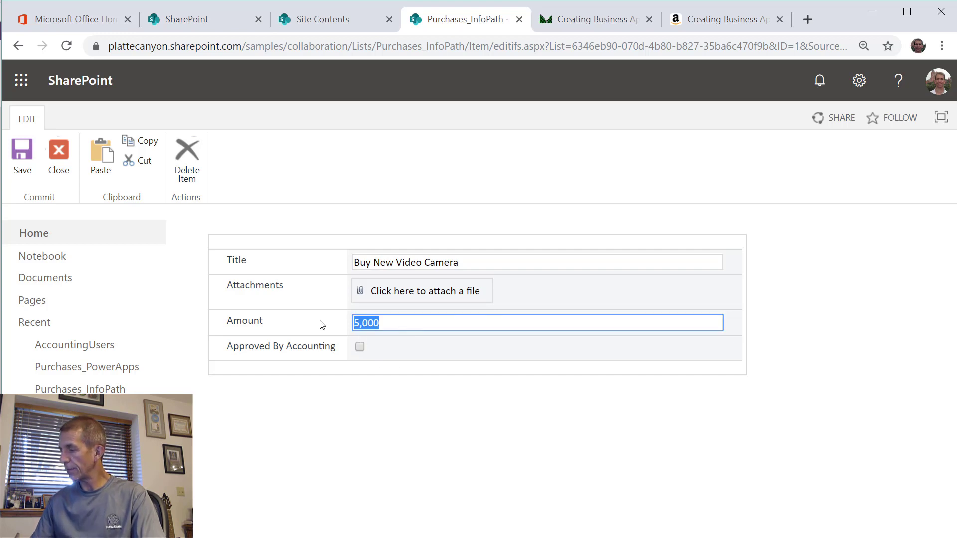
text(2000)
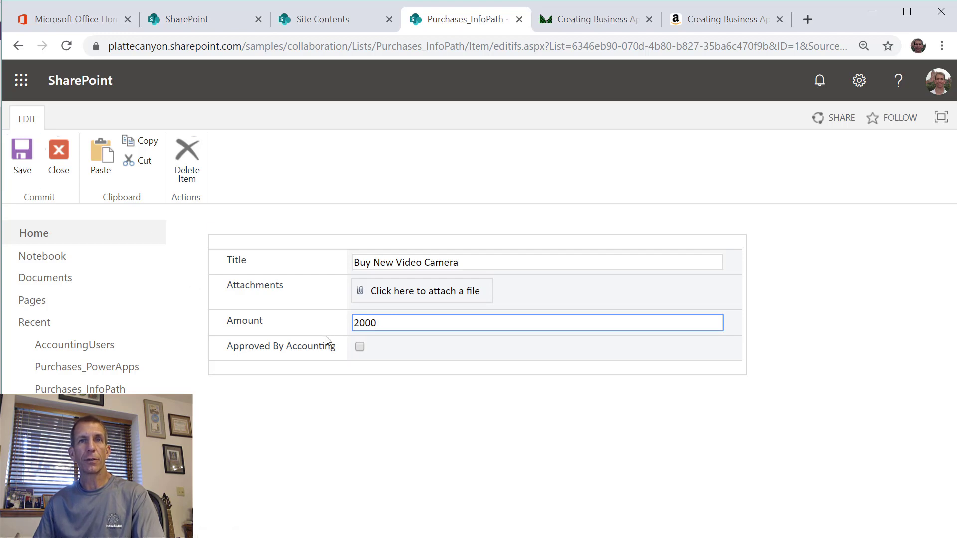
click(360, 347)
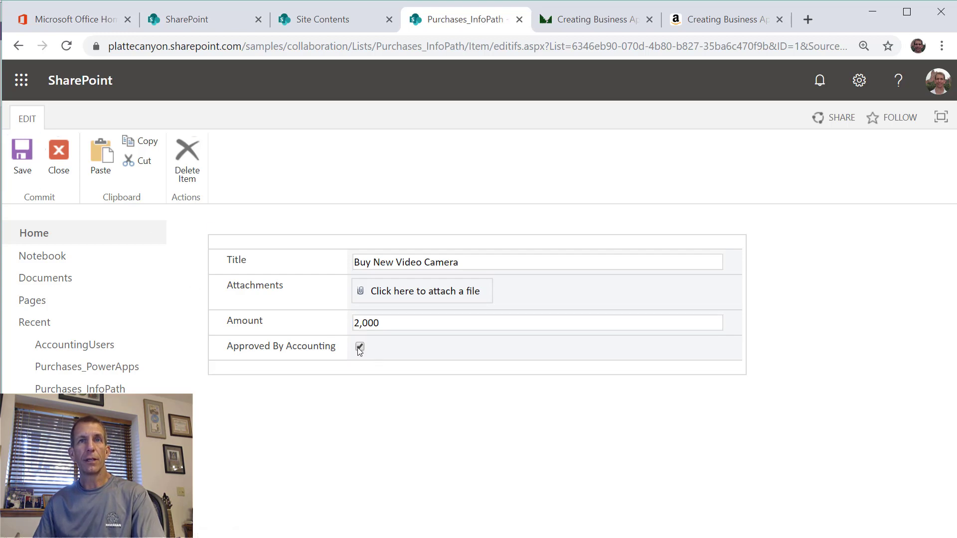
click(20, 157)
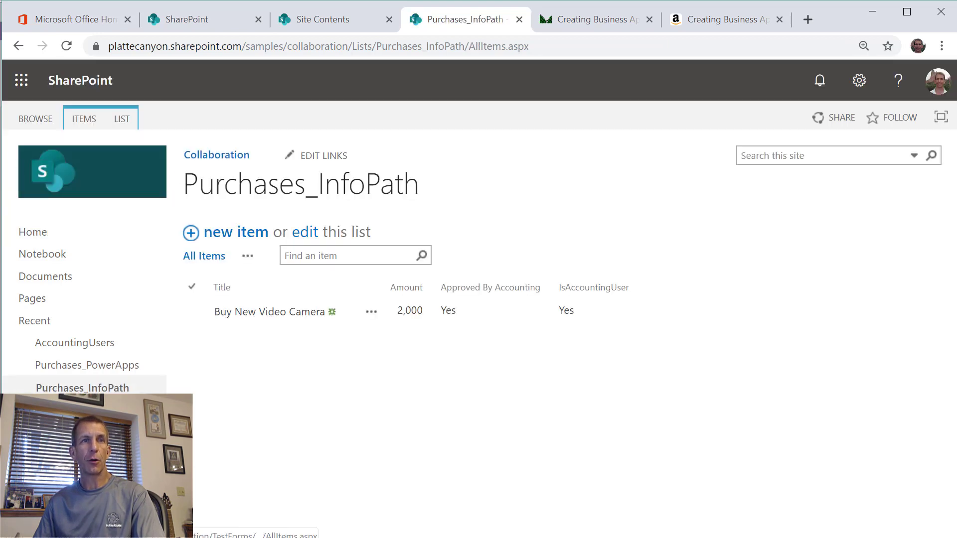
- Open the User column of the AccountingUsers list for editing from the list settings
click(94, 342)
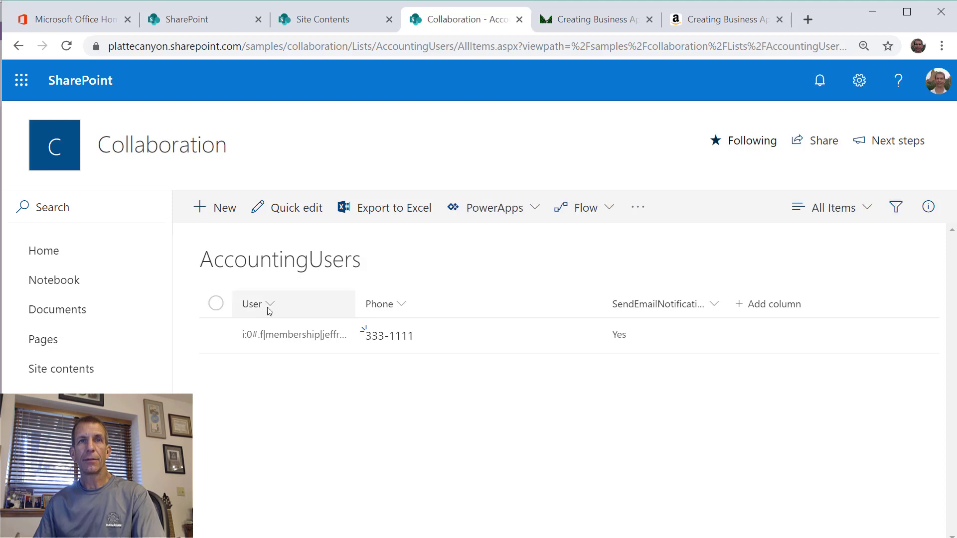
click(268, 309)
click(225, 394)
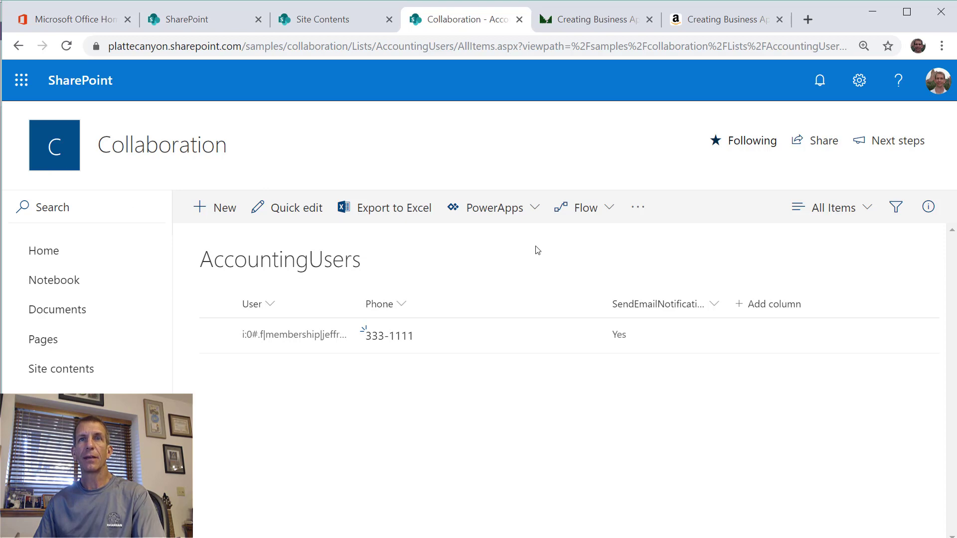
click(870, 95)
click(752, 255)
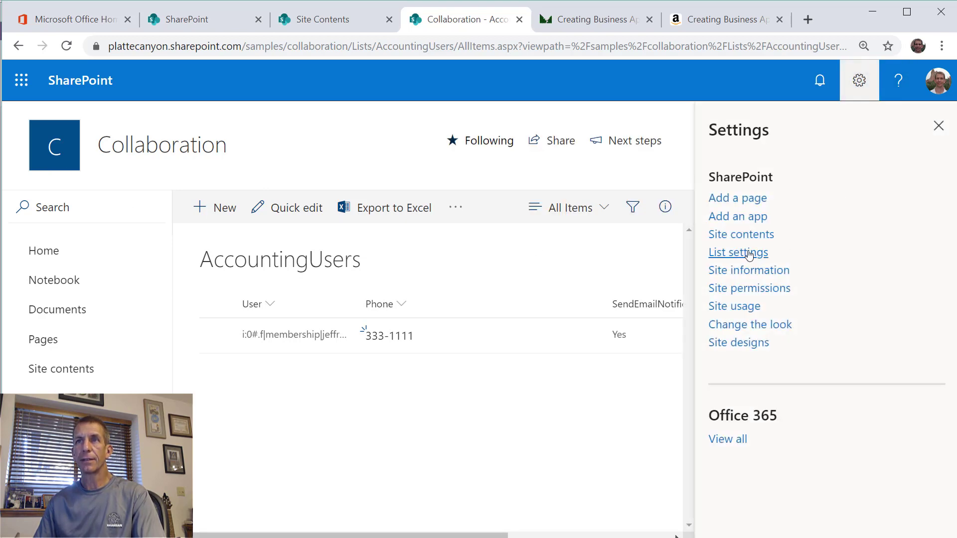
scroll(311, 388, down, 5)
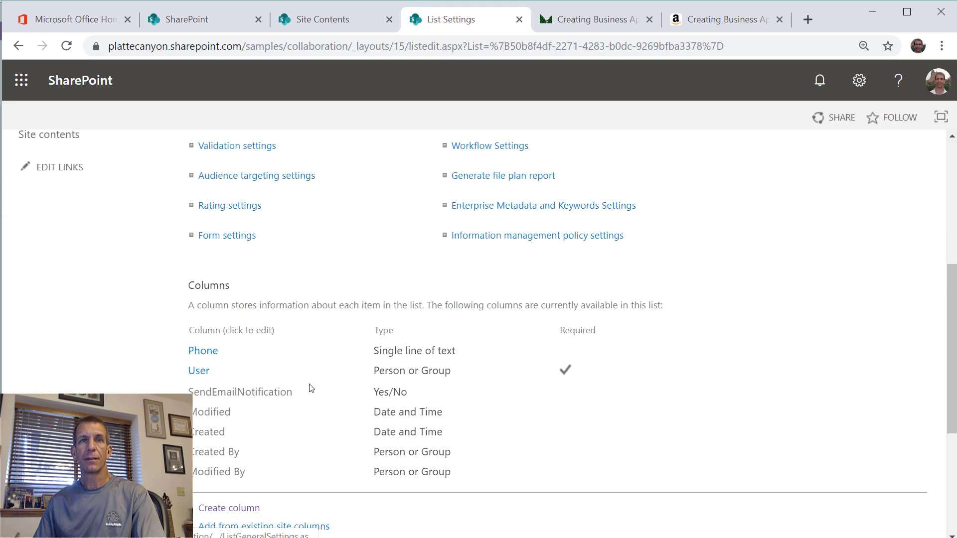
click(202, 372)
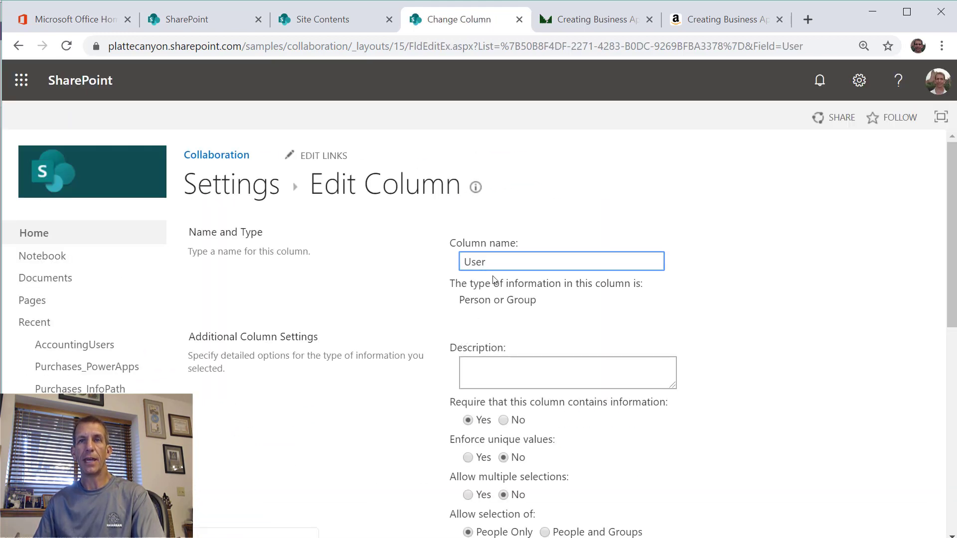
- Set the User column's show field to Name (with presence), save it, and return to the AccountingUsers list
scroll(541, 374, down, 6)
click(516, 343)
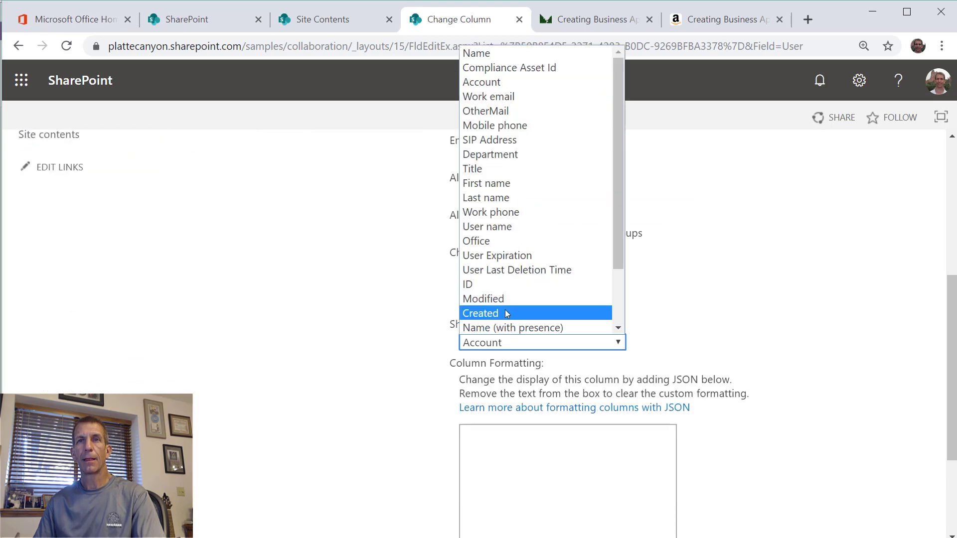
click(522, 328)
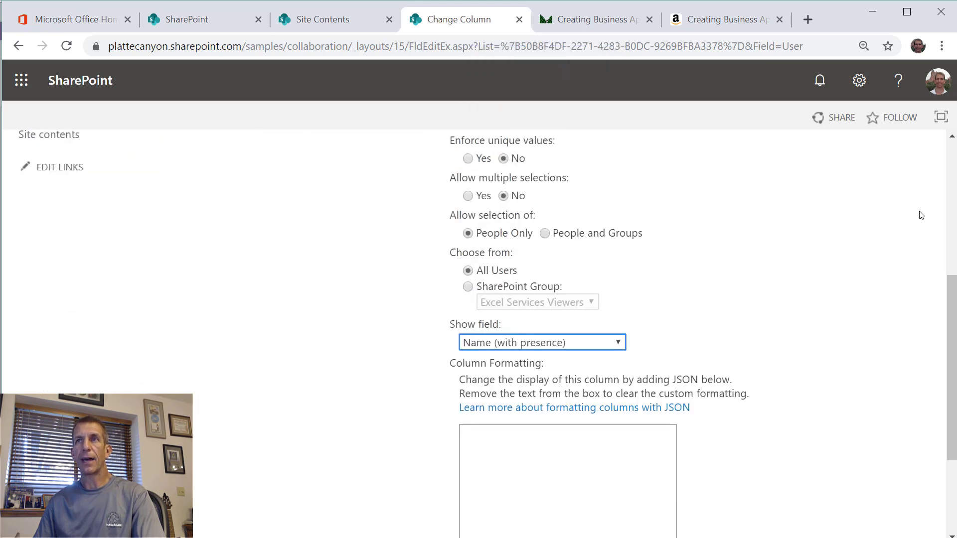
scroll(867, 306, down, 3)
click(836, 469)
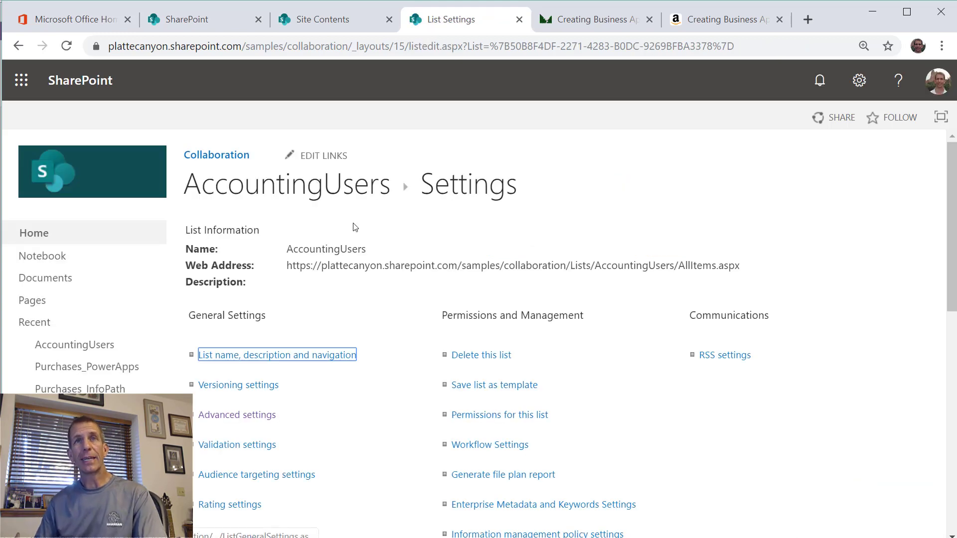
click(287, 194)
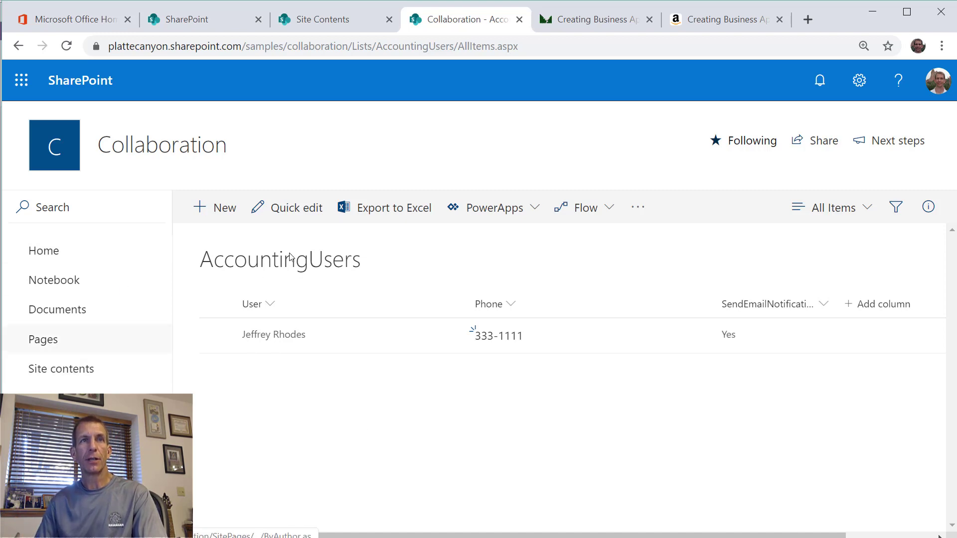
- Open a blank new item form in the Purchases_InfoPath list to check its Approved By Accounting checkbox
click(859, 80)
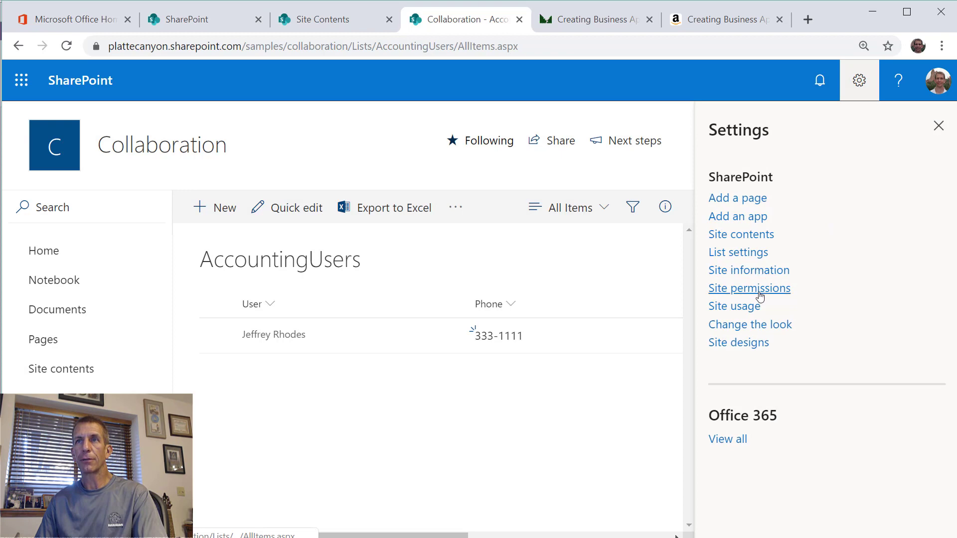
click(741, 234)
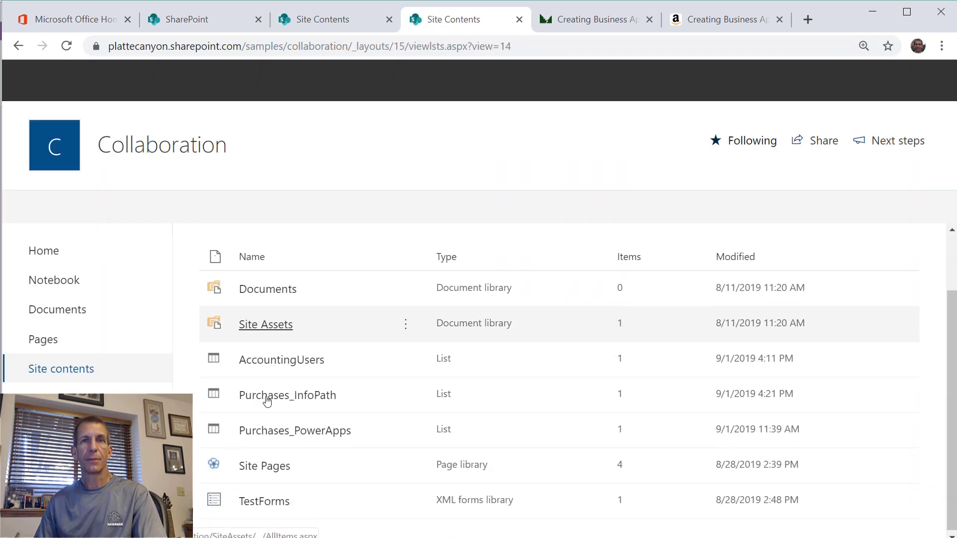
click(274, 396)
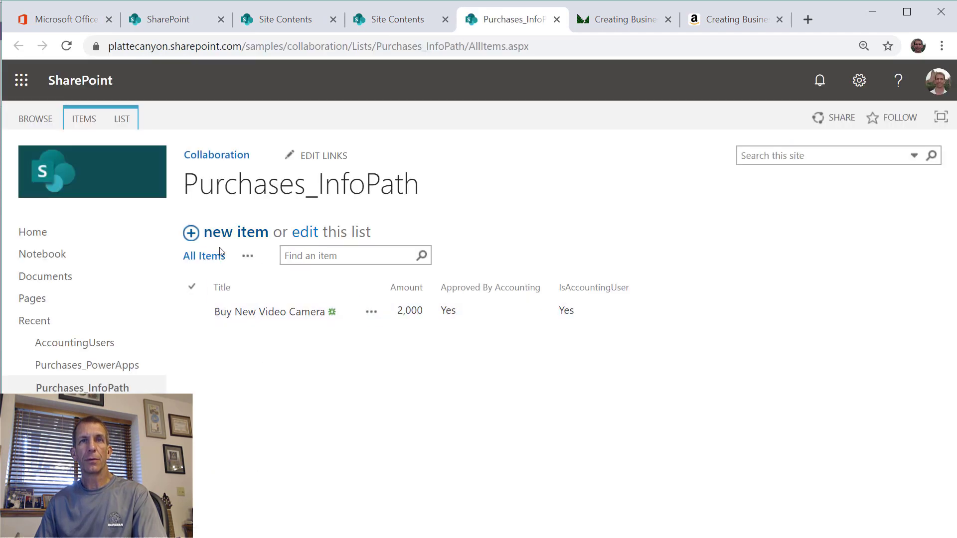
click(235, 242)
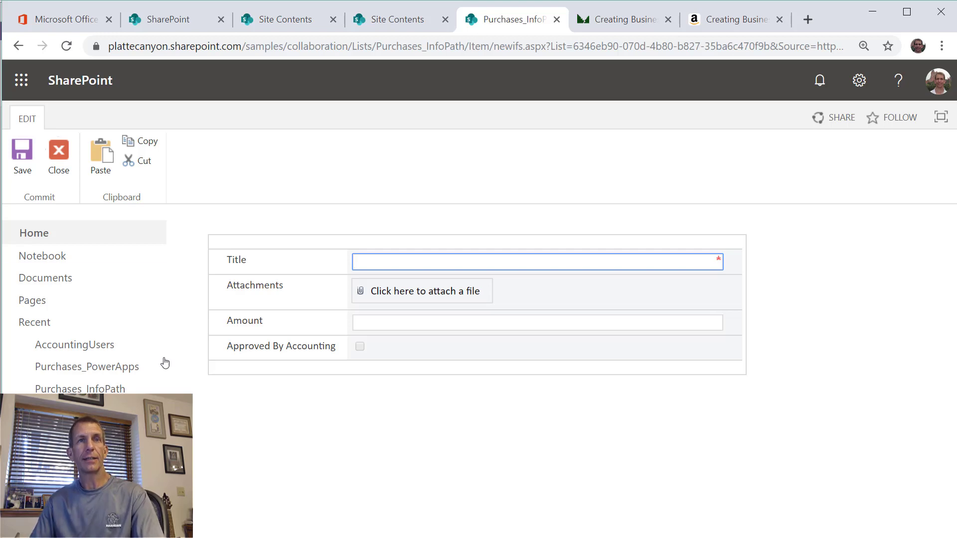
- Set the show field of the AccountingUsers list's User column to Account and save the column
click(105, 344)
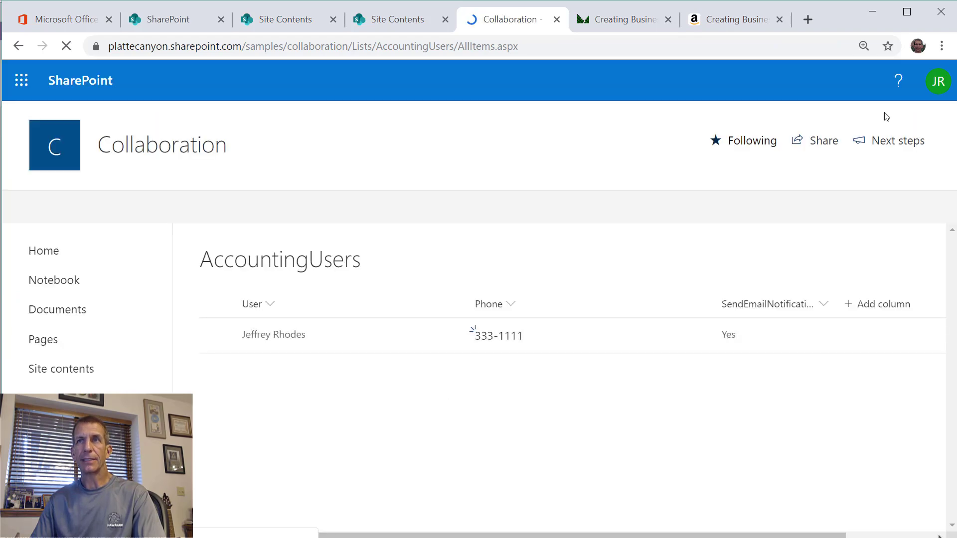
click(859, 95)
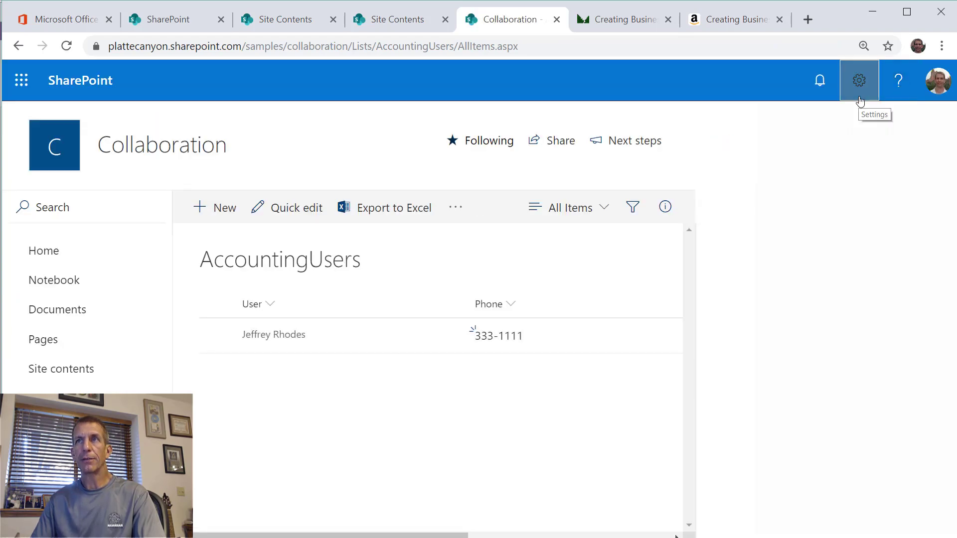
click(734, 253)
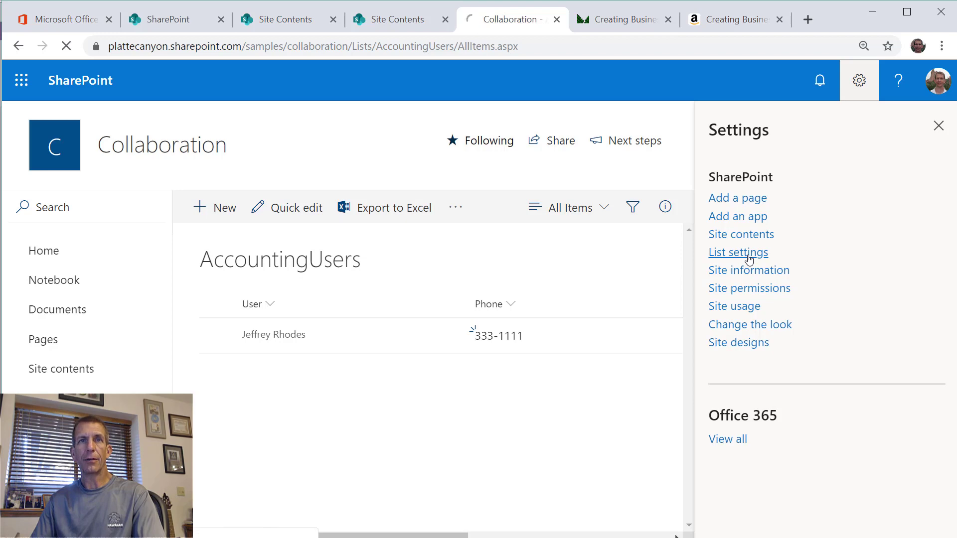
scroll(310, 437, down, 10)
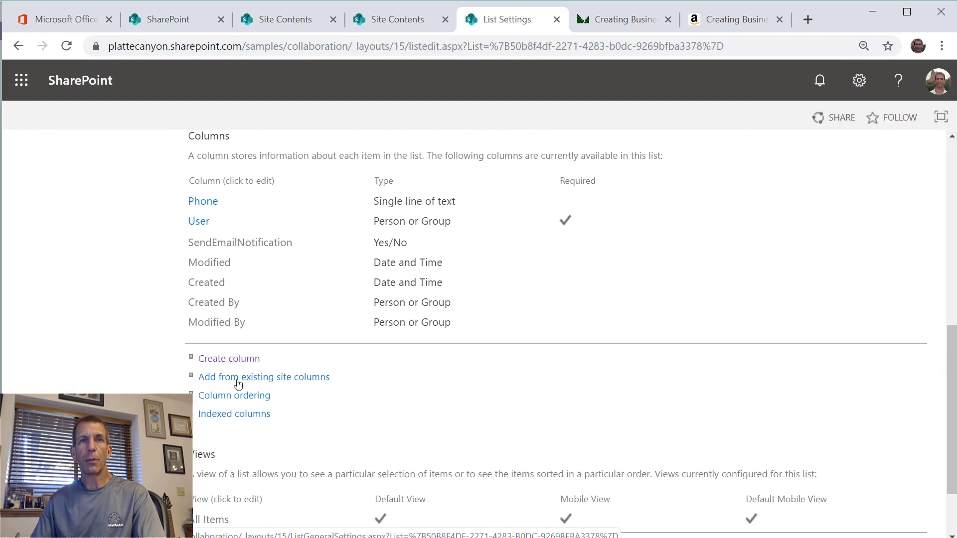
click(199, 221)
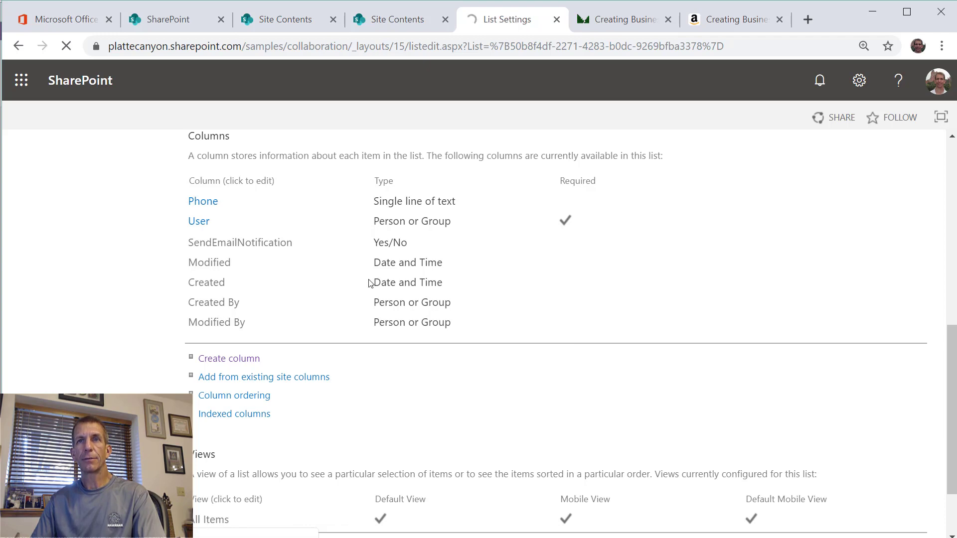
scroll(543, 359, down, 4)
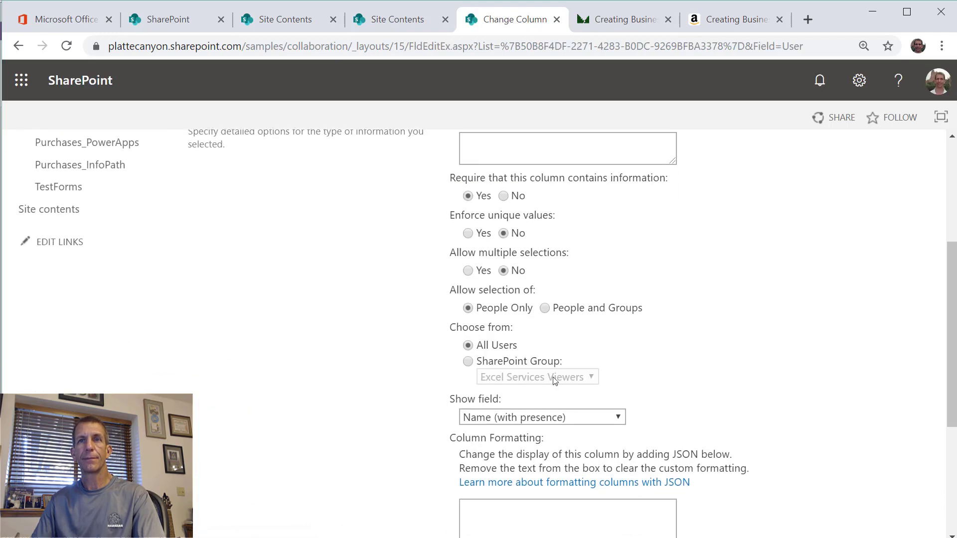
click(573, 418)
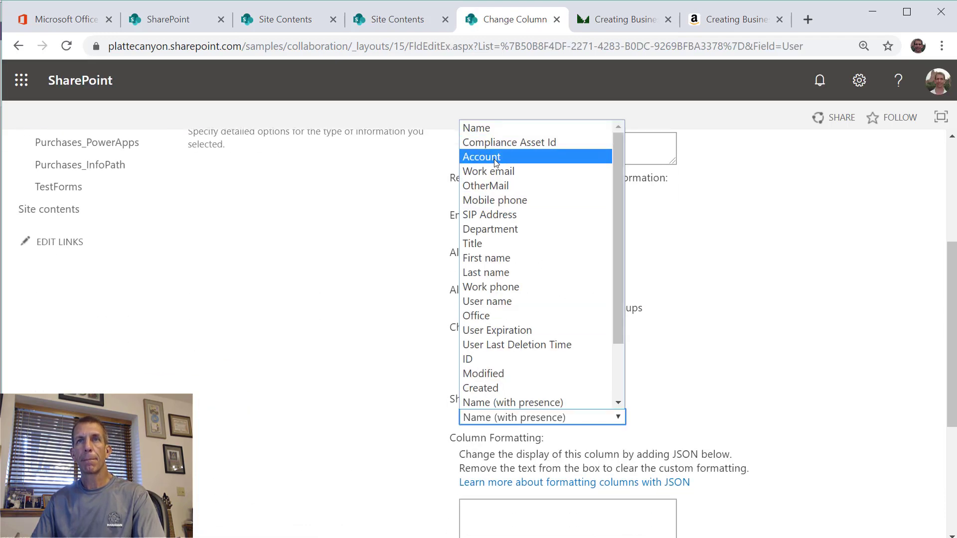
click(514, 155)
scroll(763, 413, down, 5)
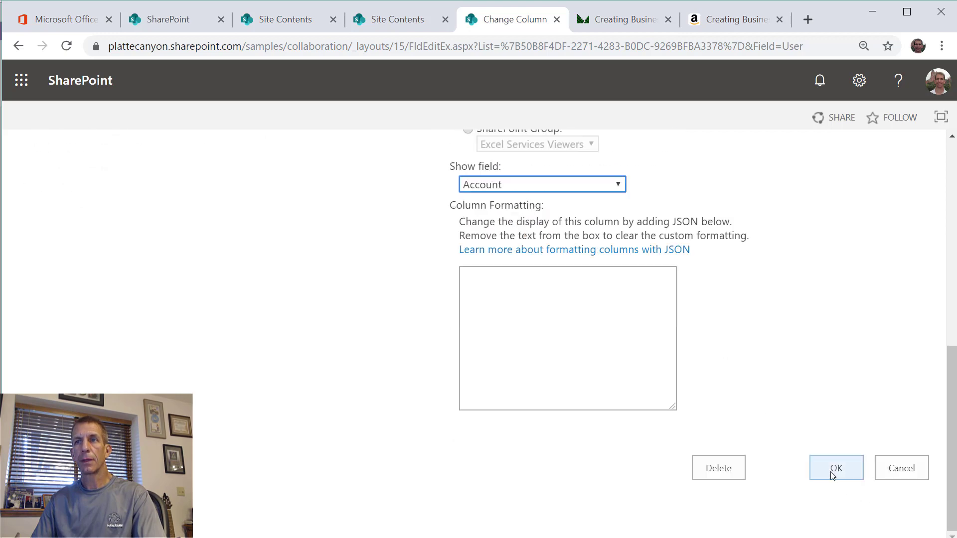
click(832, 473)
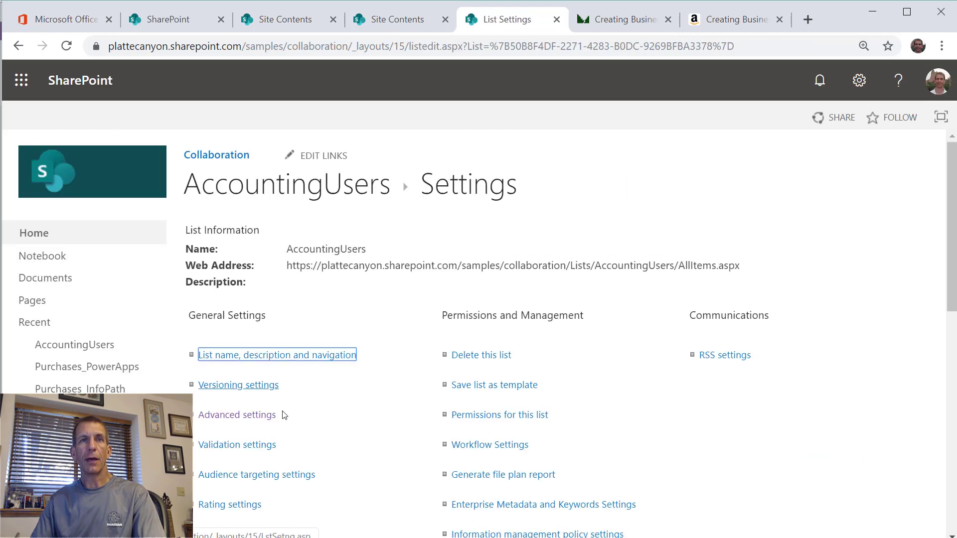
- Open the permissions page of the AccountingUsers list to review its permission levels
click(490, 415)
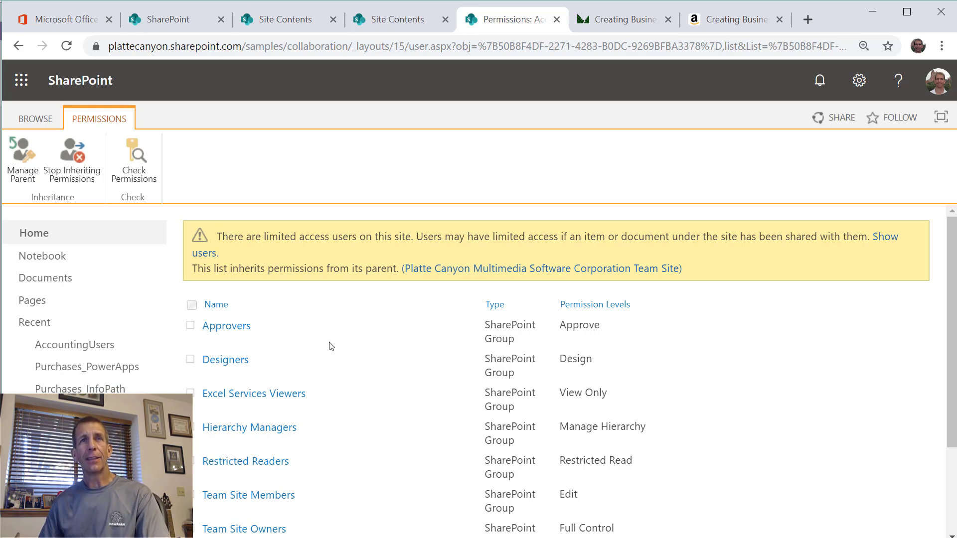
- Open the Purchases_InfoPath list, and switch to its form template in InfoPath Designer
click(101, 391)
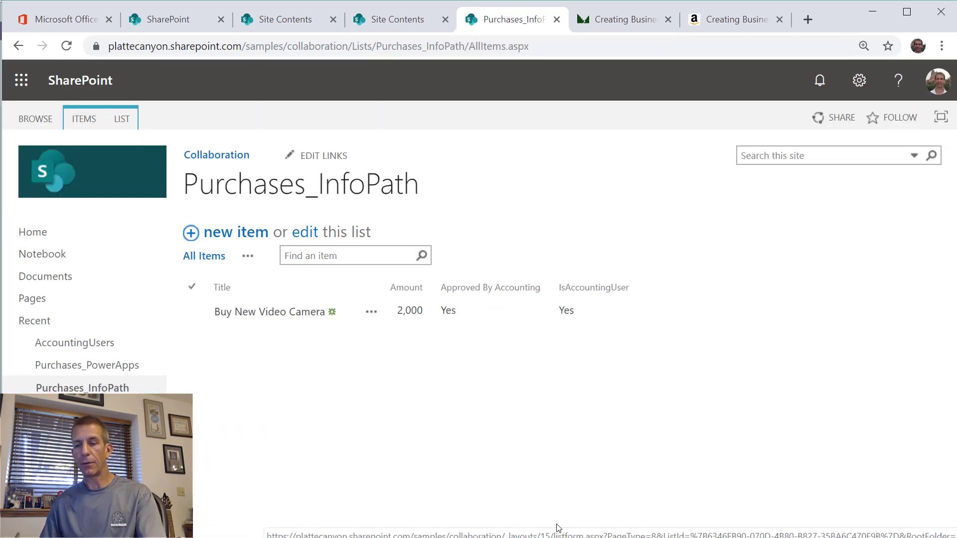
click(576, 524)
click(580, 526)
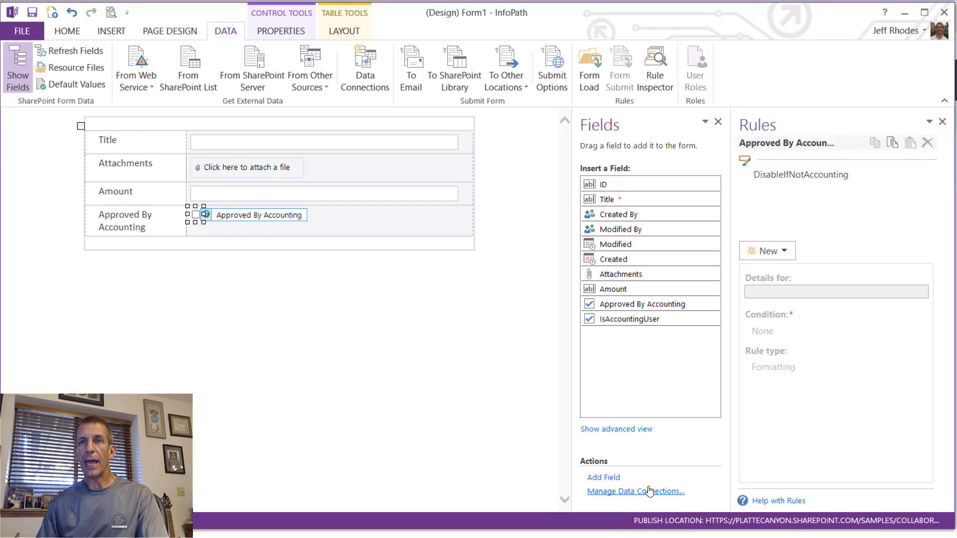
- Add a single line of text field named AccountingApprovedBy to the form's fields
click(601, 478)
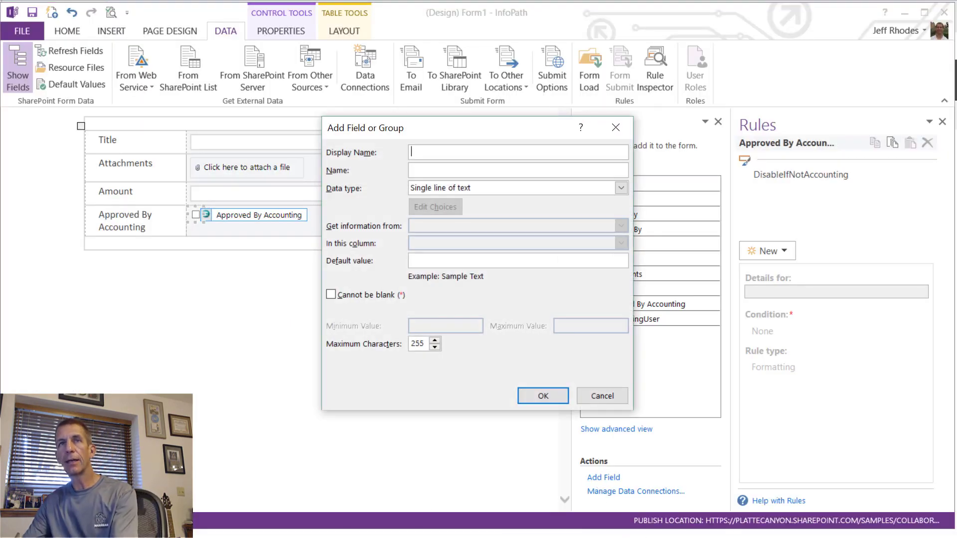
text(Accou)
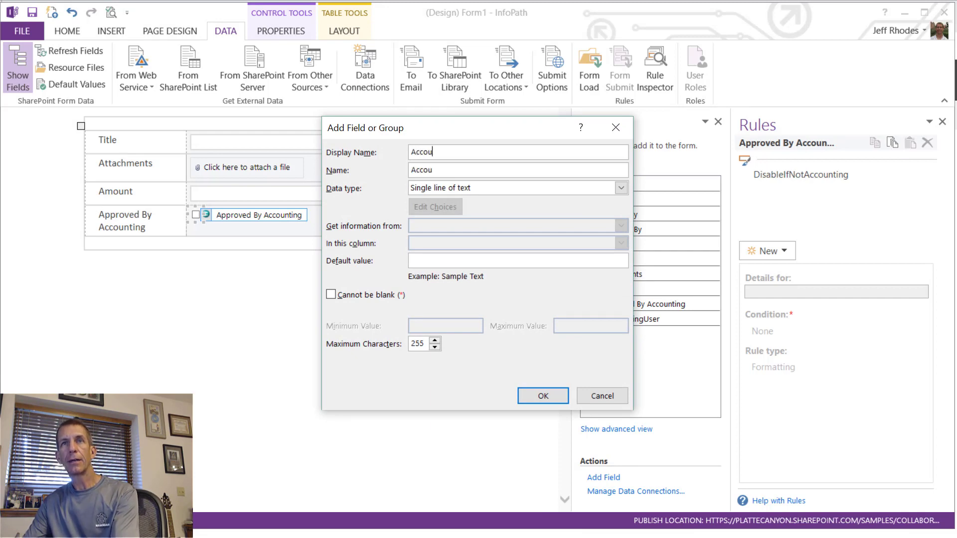
text(ntingApprovedBy)
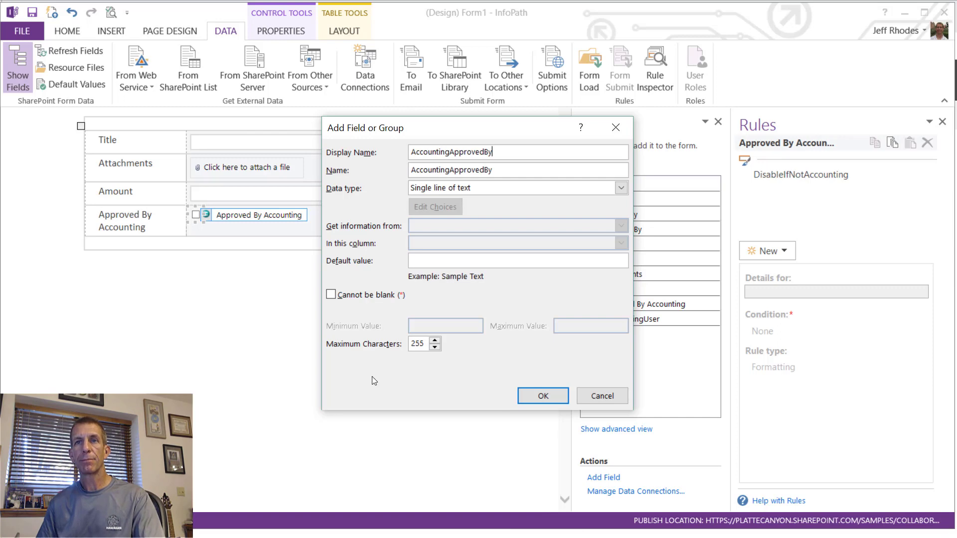
click(542, 396)
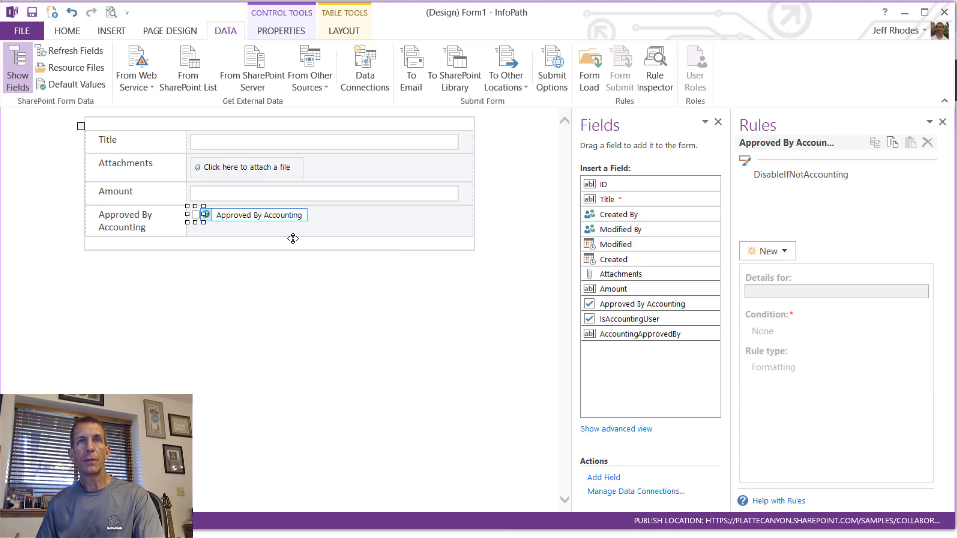
- Insert a table row below Approved By Accounting and place the AccountingApprovedBy field in it, labelled "Accounting Approved By:"
right_click(149, 218)
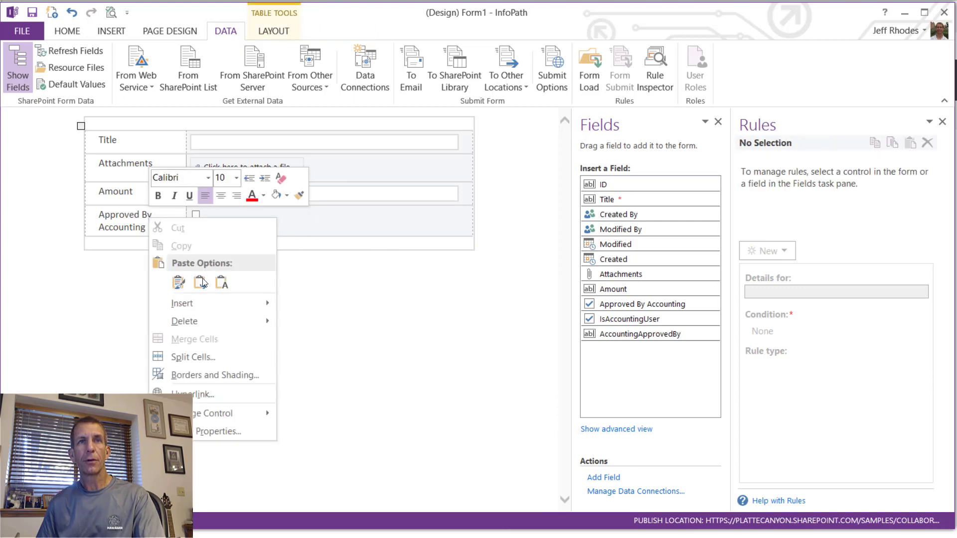
mouse_move(220, 303)
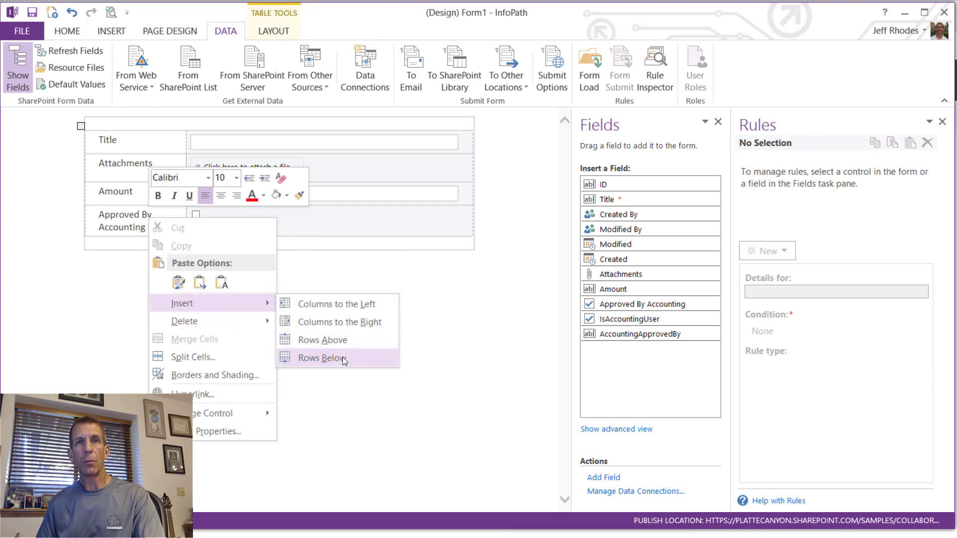
click(343, 357)
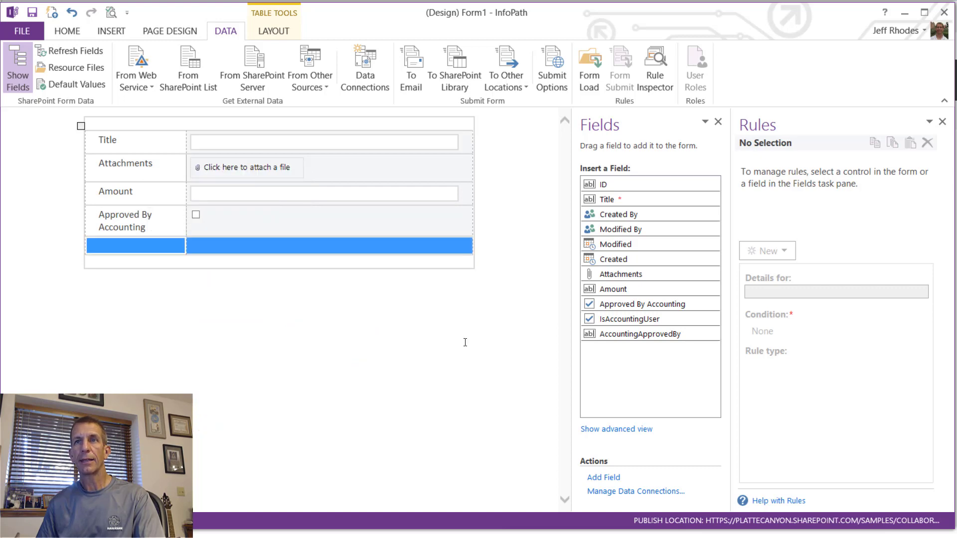
drag(640, 333, 171, 240)
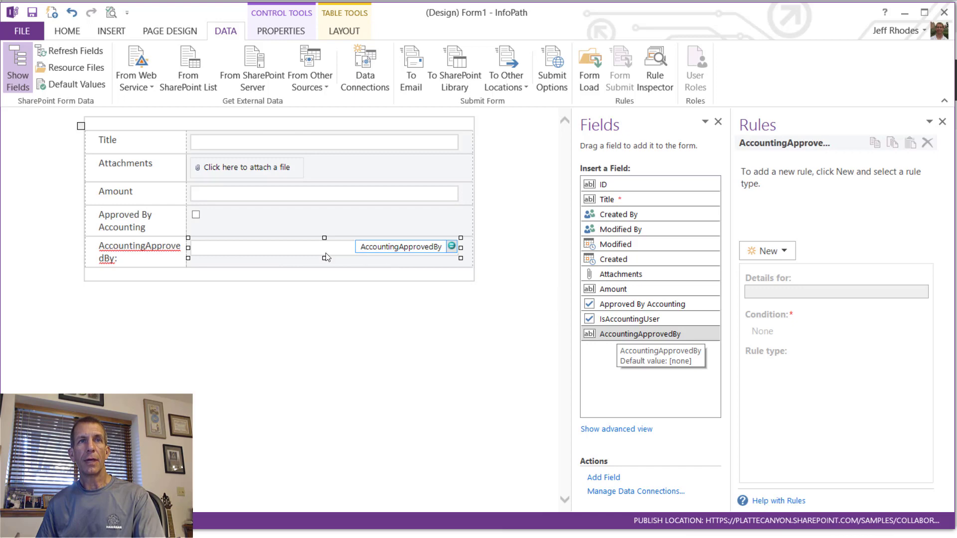
click(146, 246)
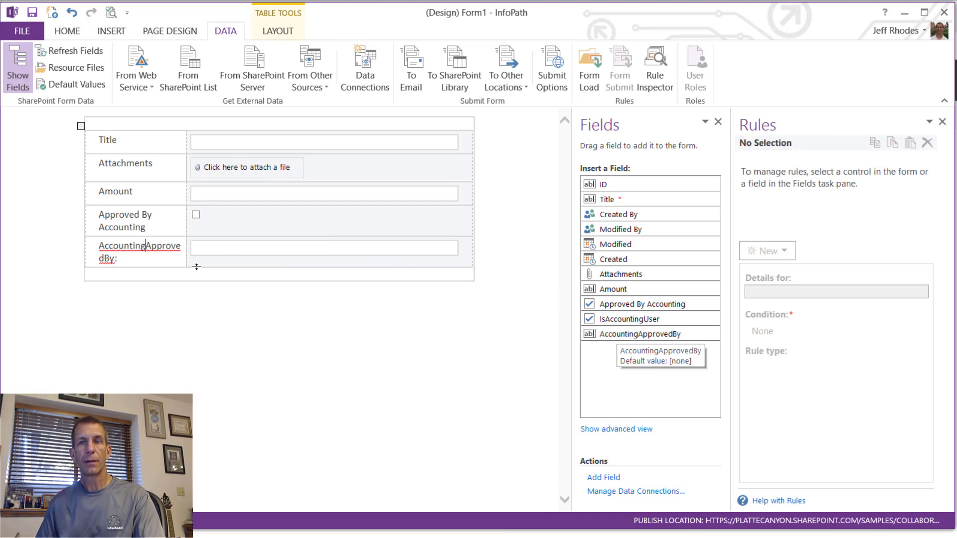
click(141, 258)
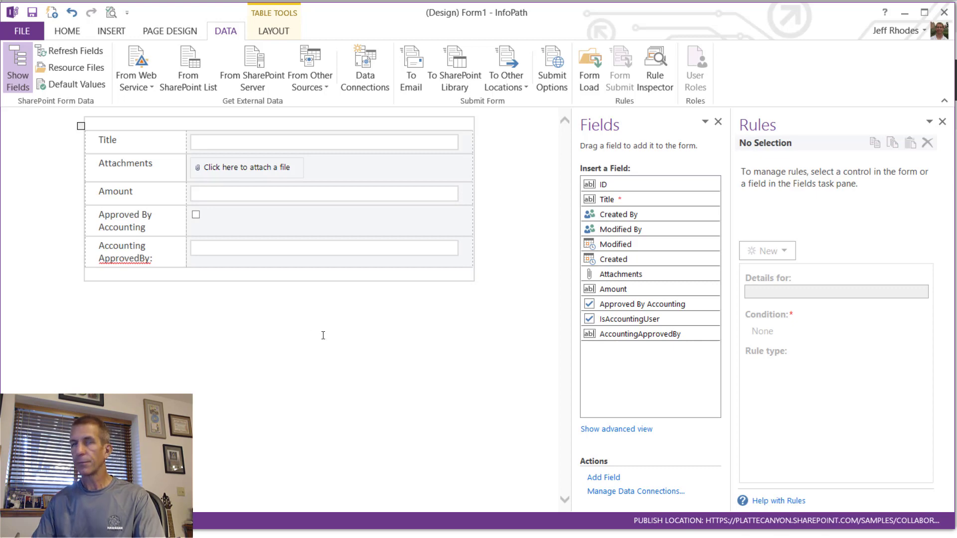
- Change the AccountingApprovedBy text box into a drop-down list box
right_click(280, 246)
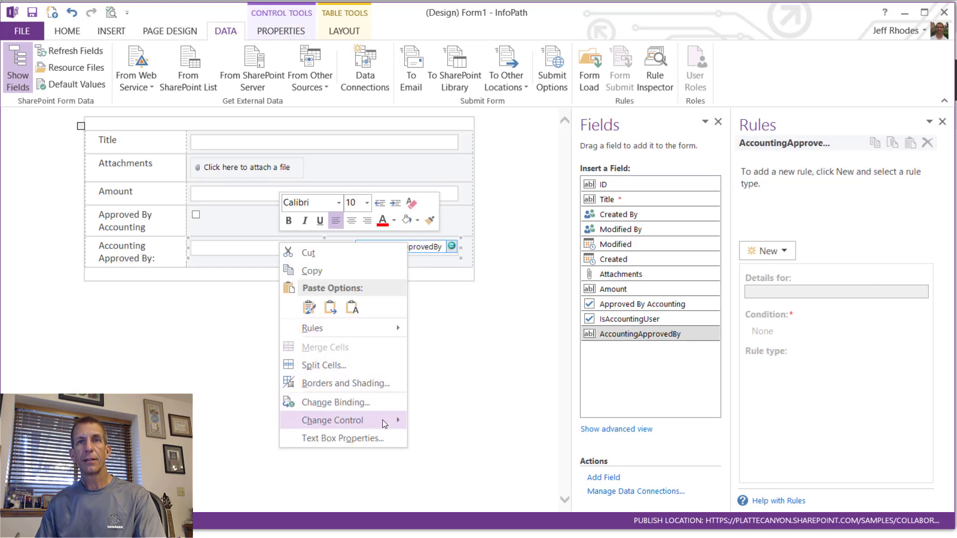
mouse_move(389, 423)
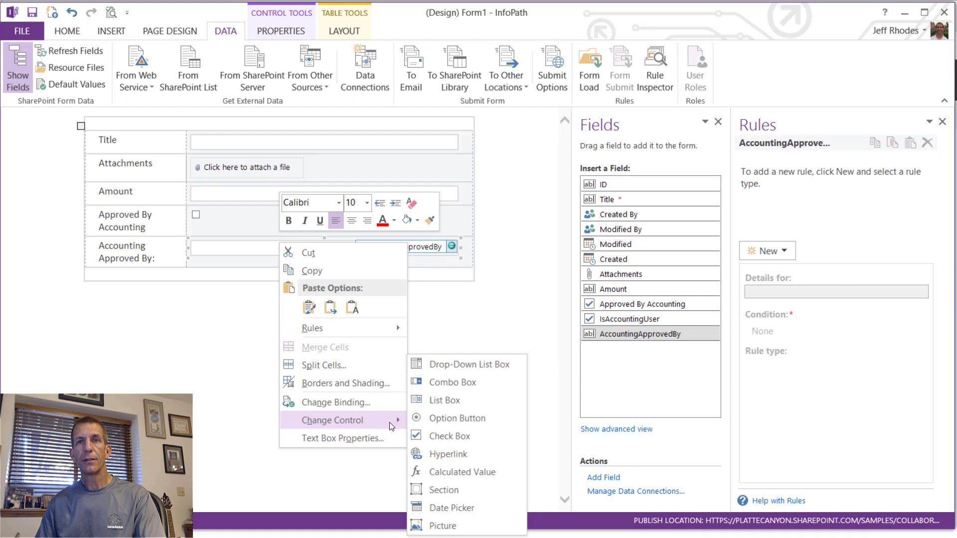
click(474, 366)
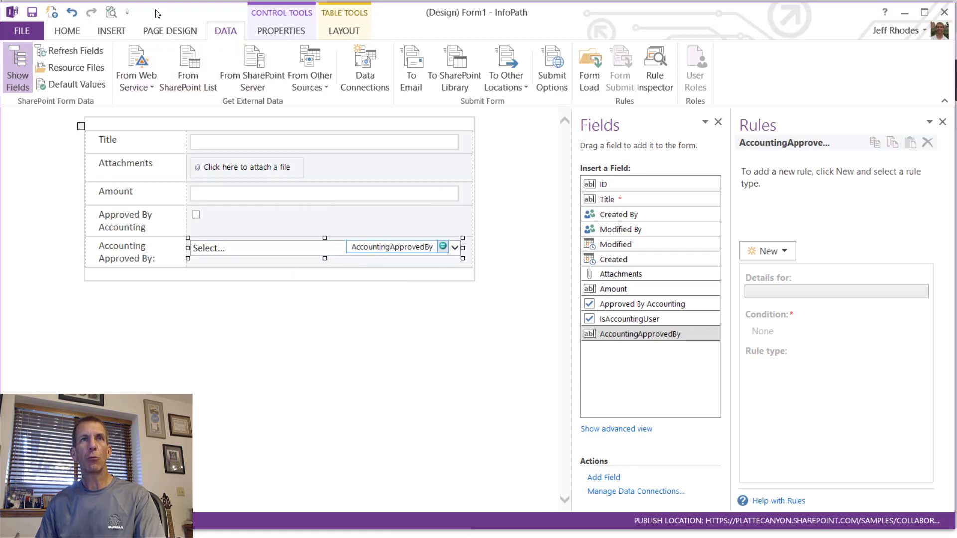
- Start a new data connection that receives data from the AccountingUsers list on the collaboration SharePoint site
click(361, 63)
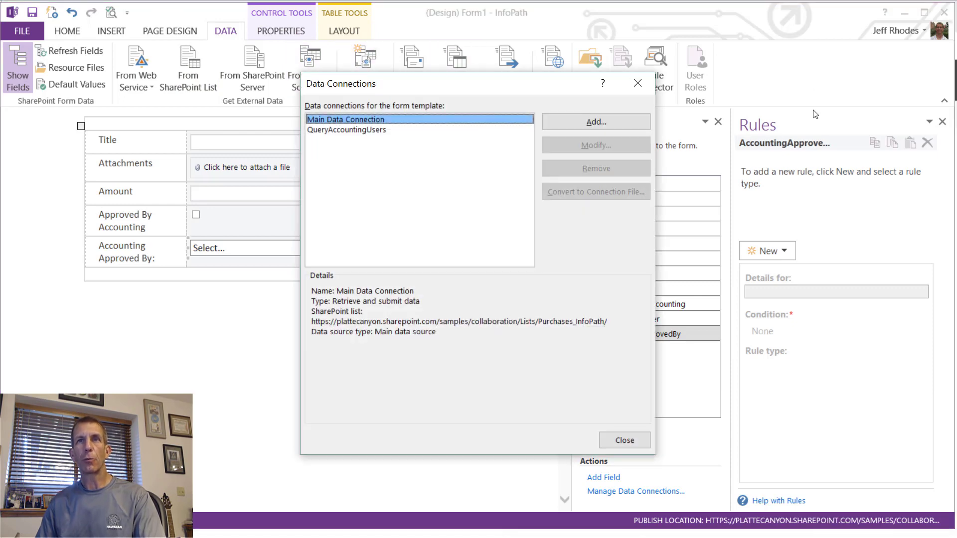
click(597, 126)
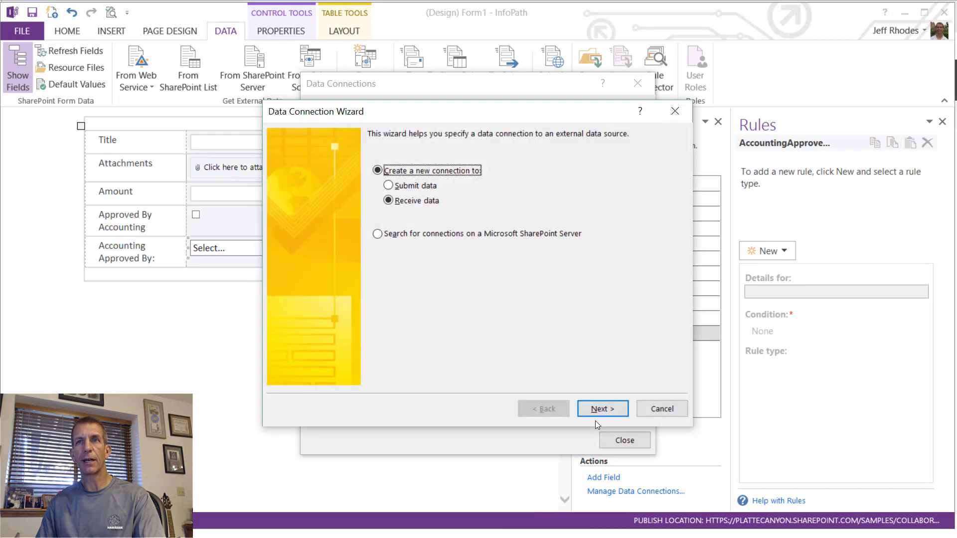
click(599, 409)
click(441, 223)
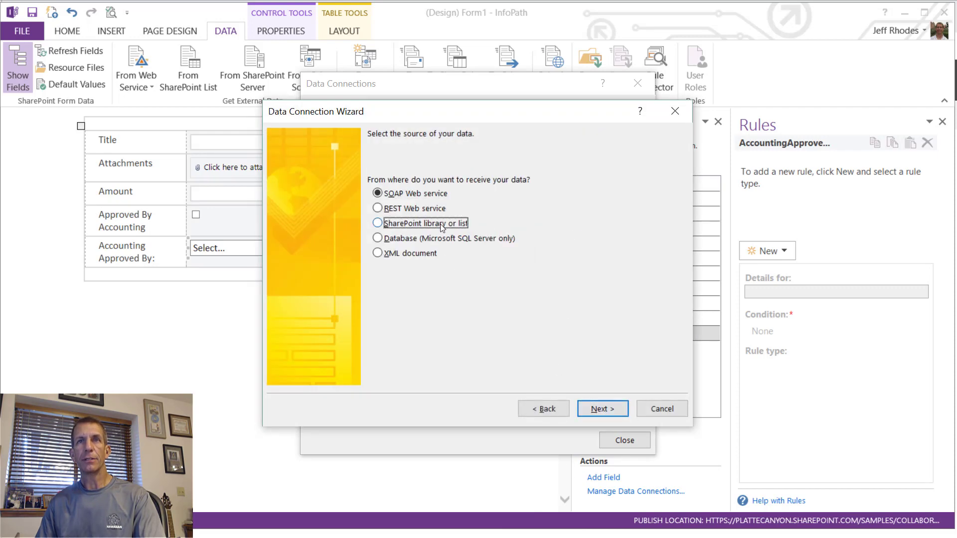
click(601, 408)
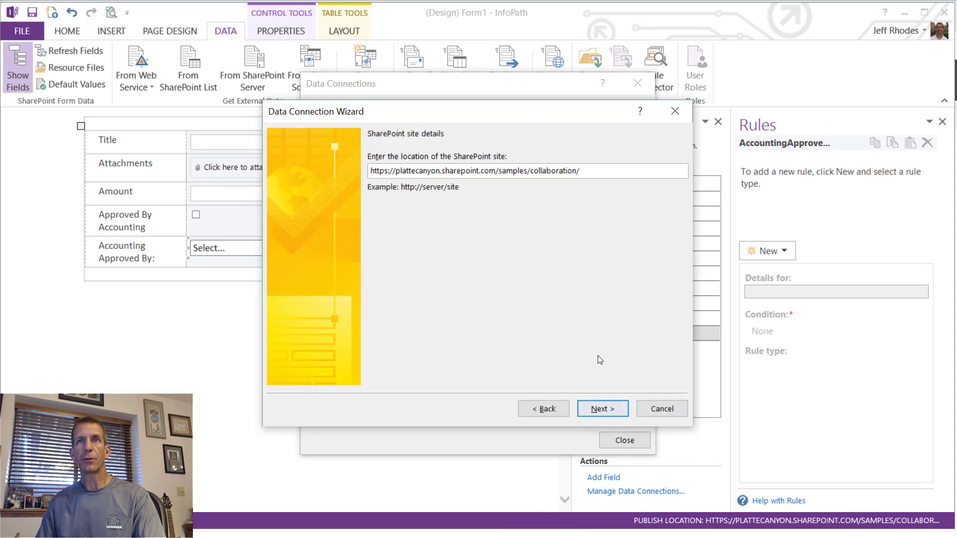
click(599, 409)
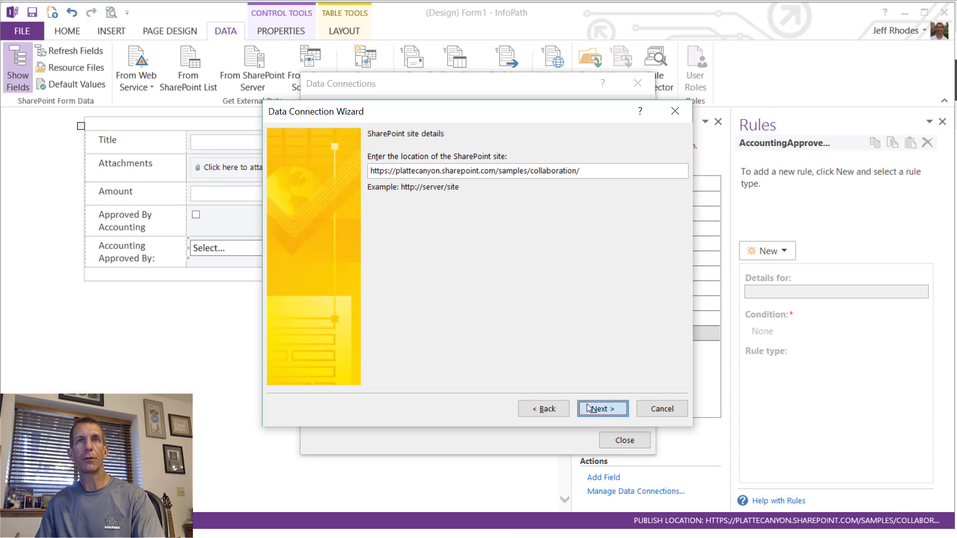
click(419, 180)
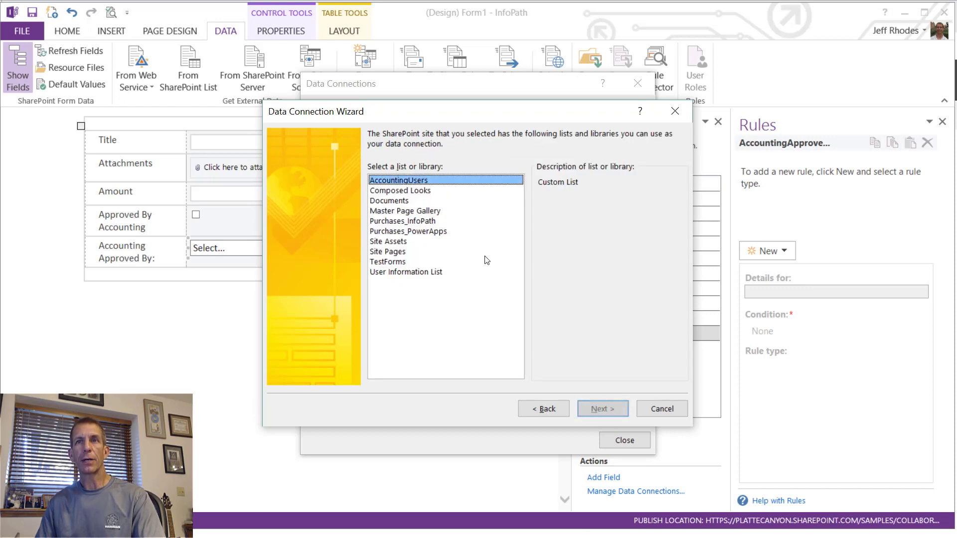
click(613, 410)
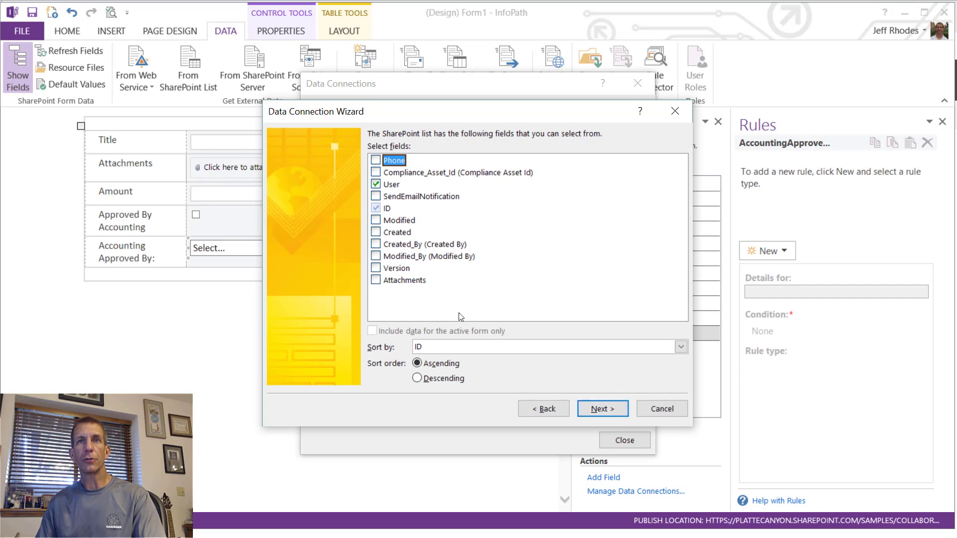
- Sort the connection's data by User in ascending order and finish it as AccountingUsers, retrieving data automatically when the form opens
click(483, 346)
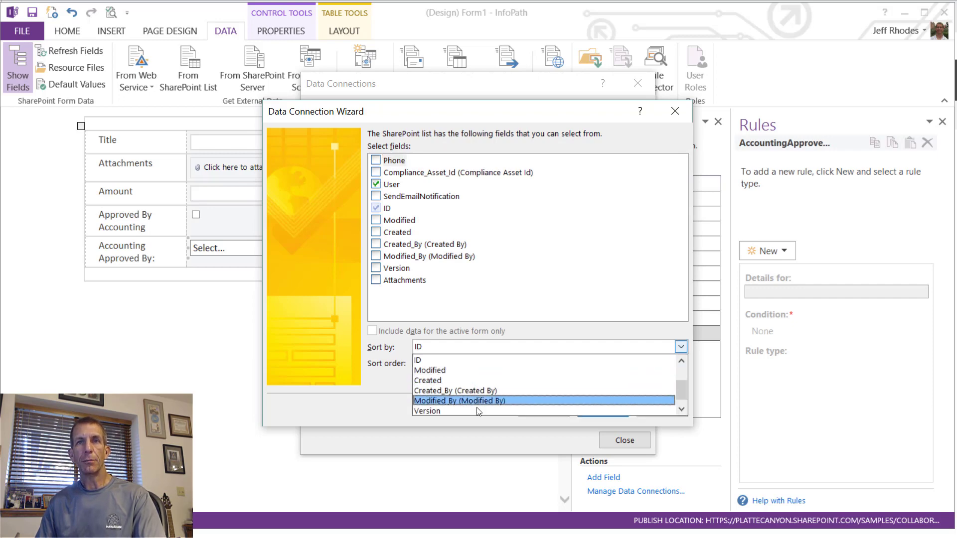
scroll(471, 379, up, 2)
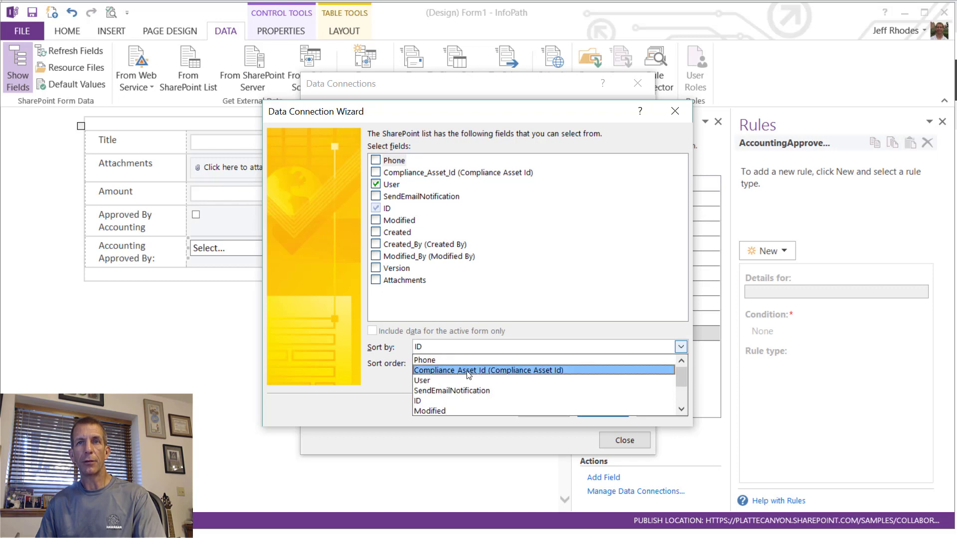
scroll(468, 378, down, 1)
scroll(456, 381, up, 1)
click(453, 381)
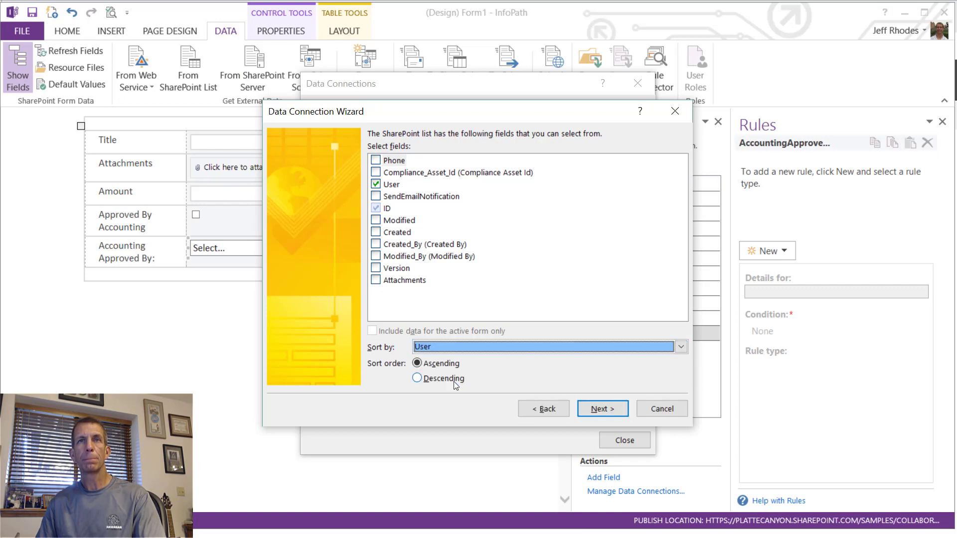
click(596, 407)
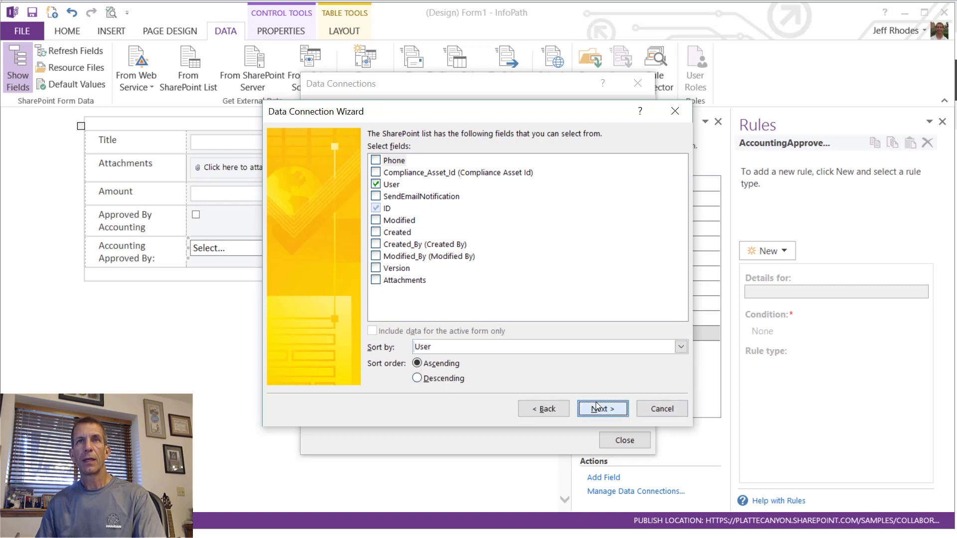
click(598, 409)
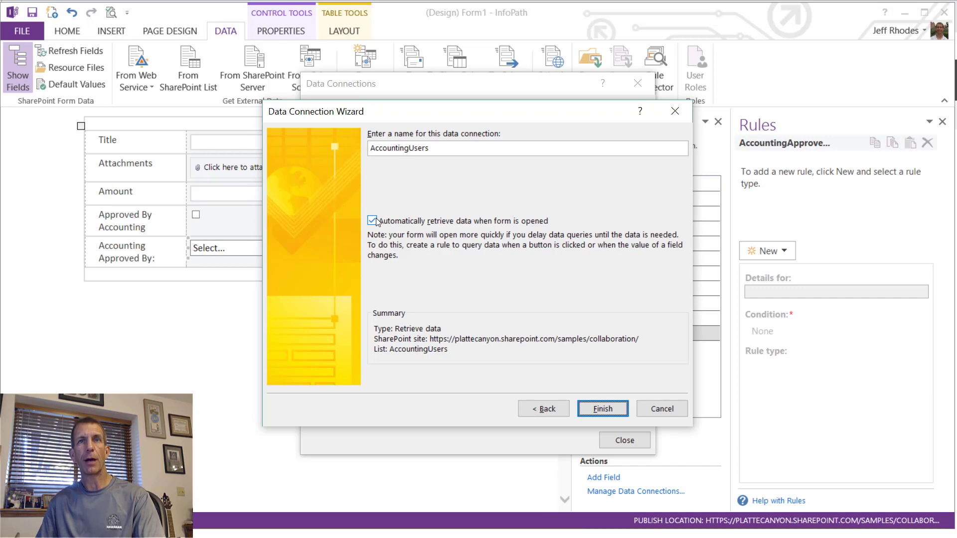
click(603, 408)
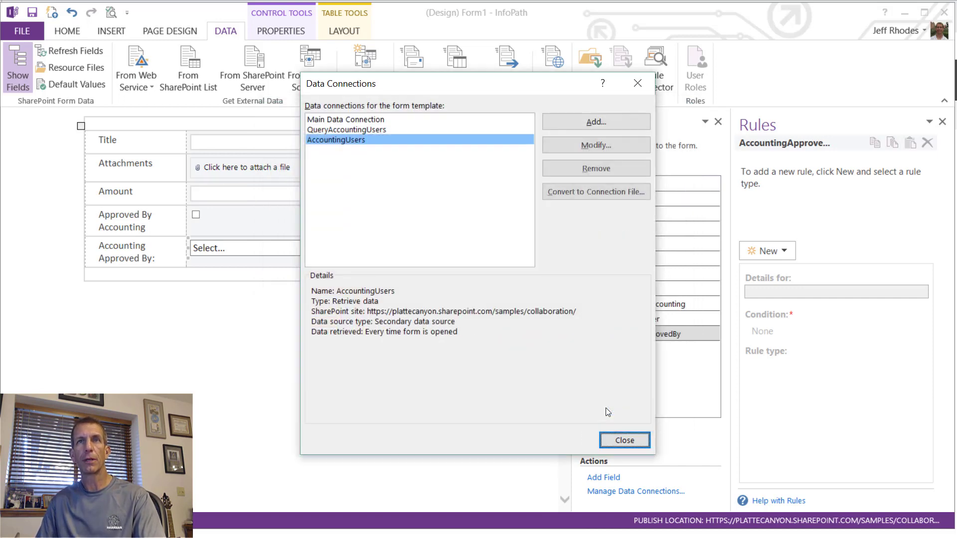
click(625, 439)
- Set the AccountingApprovedBy drop-down list to get its choices from the external data source AccountingUsers
right_click(344, 248)
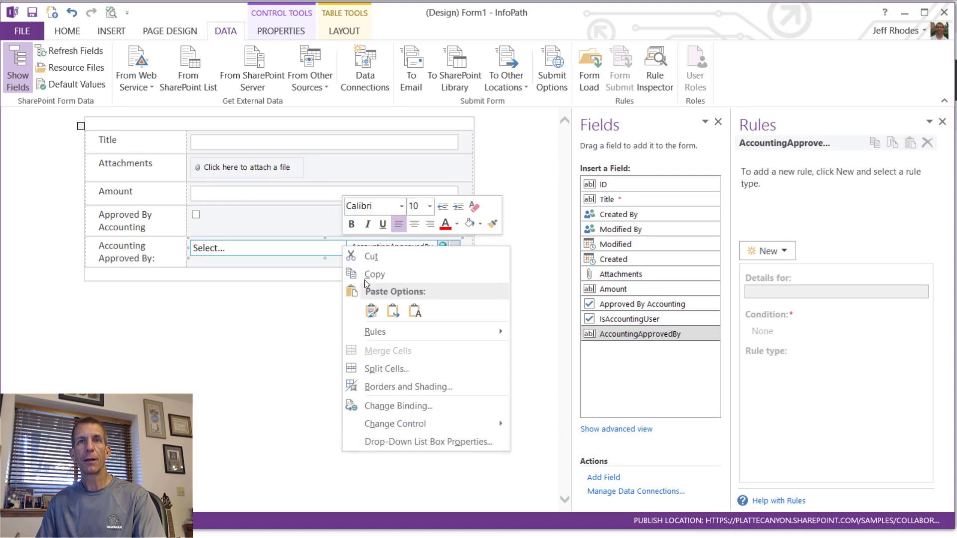
mouse_move(447, 427)
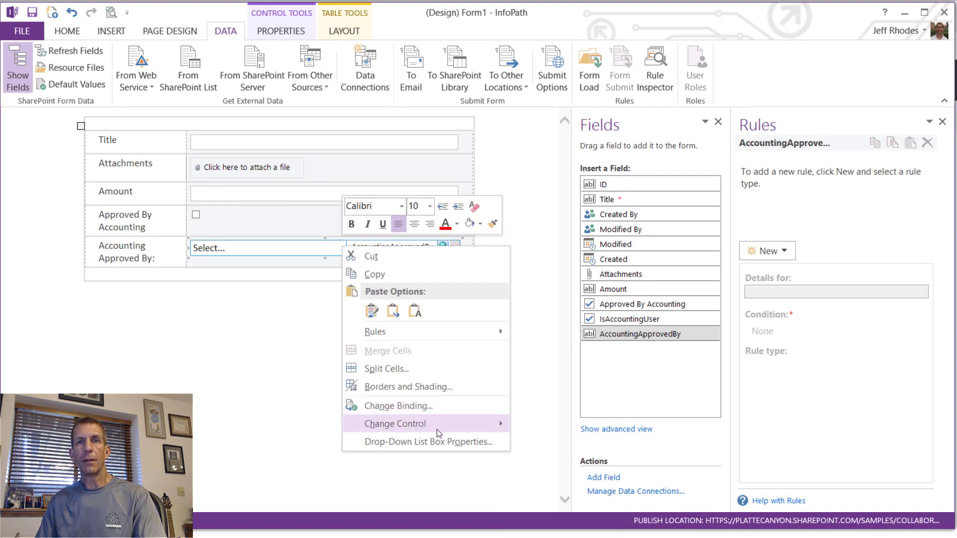
click(444, 441)
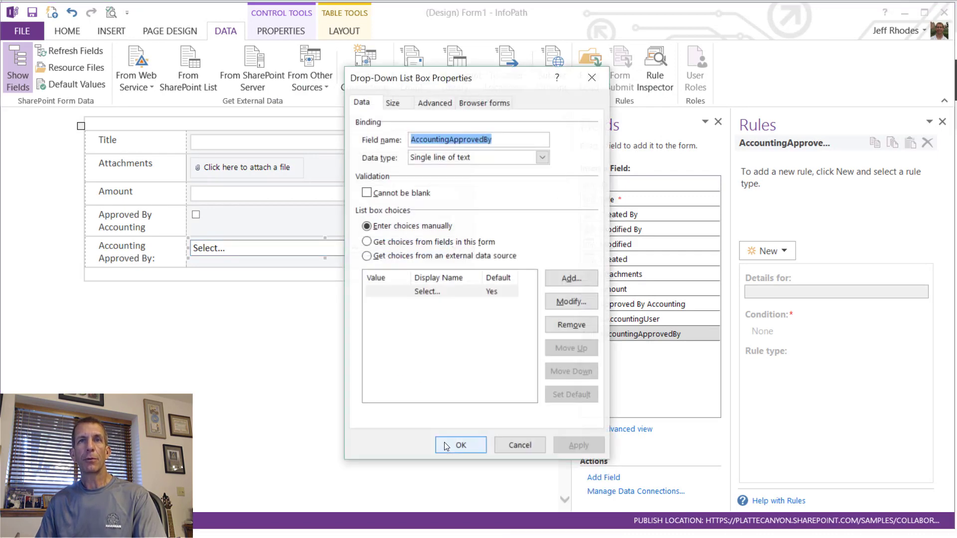
click(405, 257)
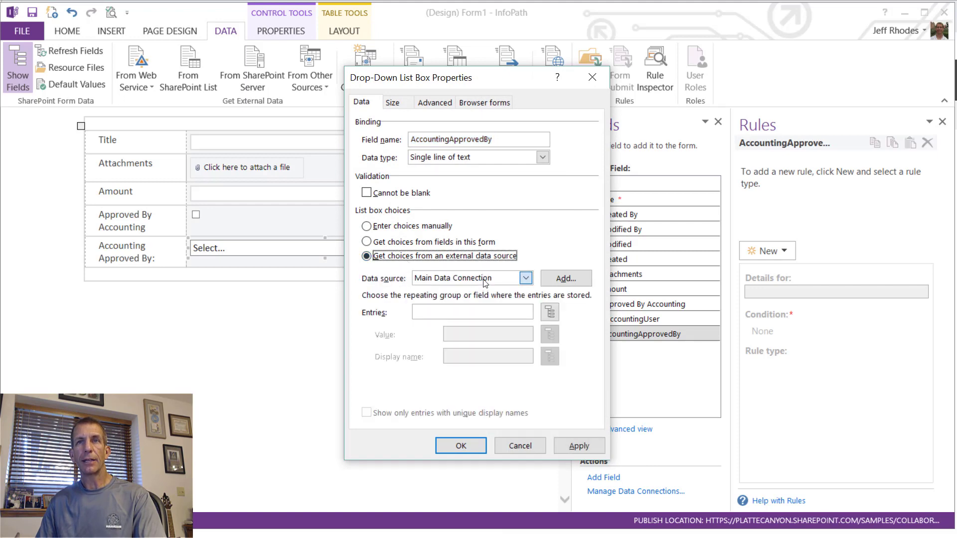
click(525, 278)
click(475, 316)
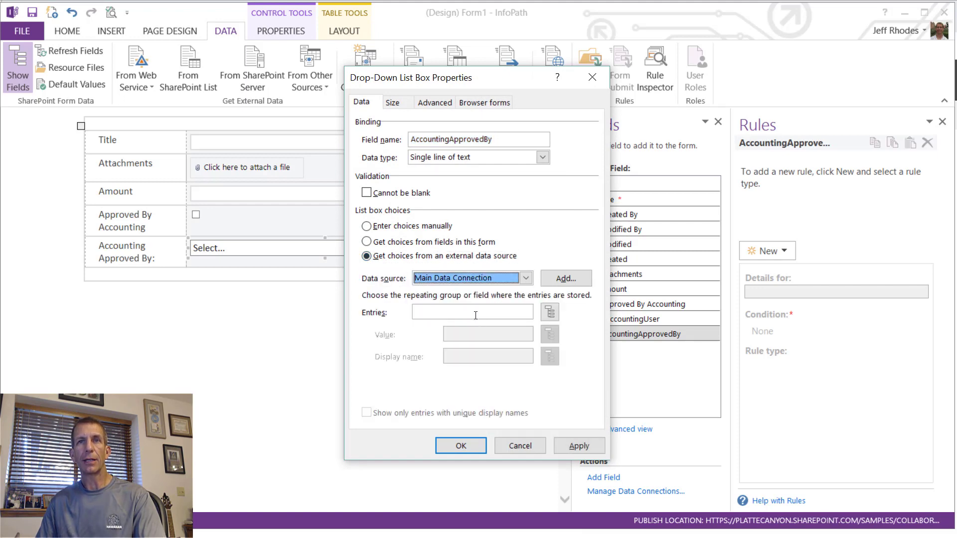
click(526, 277)
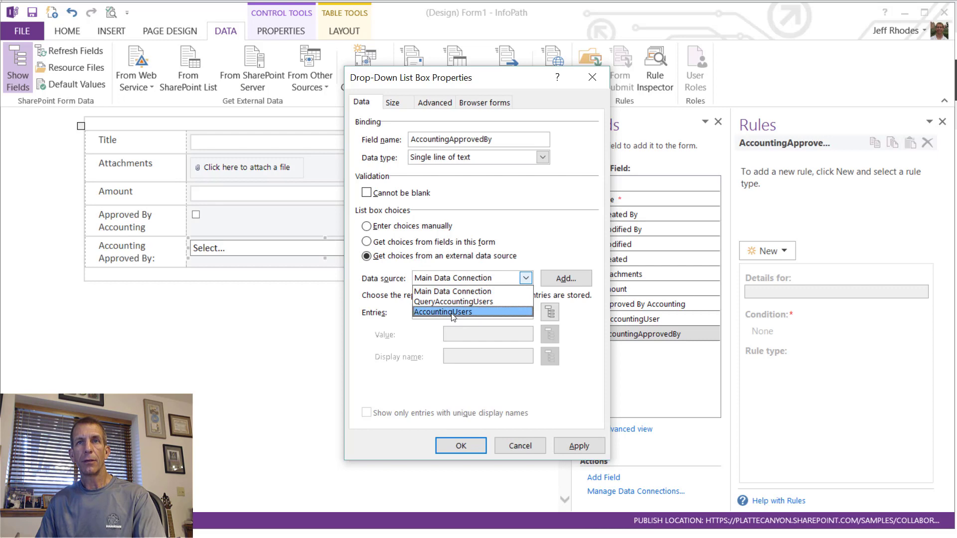
click(453, 312)
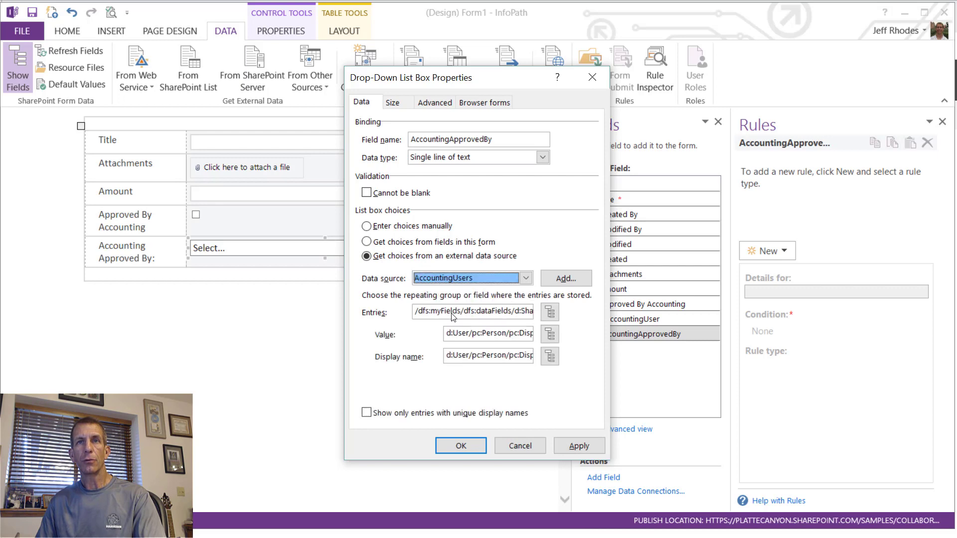
- Keep DisplayName as both the value and display name of the AccountingApprovedBy drop-down's choices and apply its properties
click(550, 333)
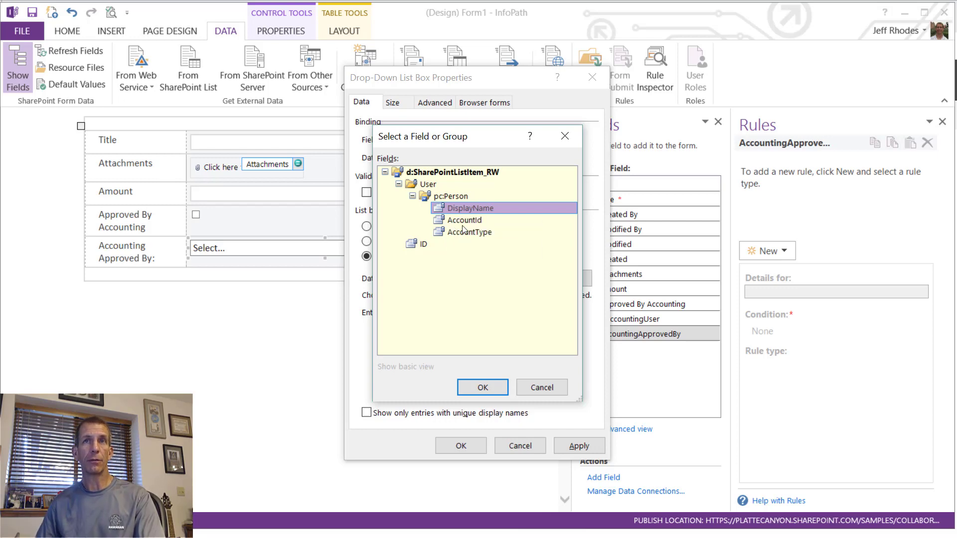
click(495, 381)
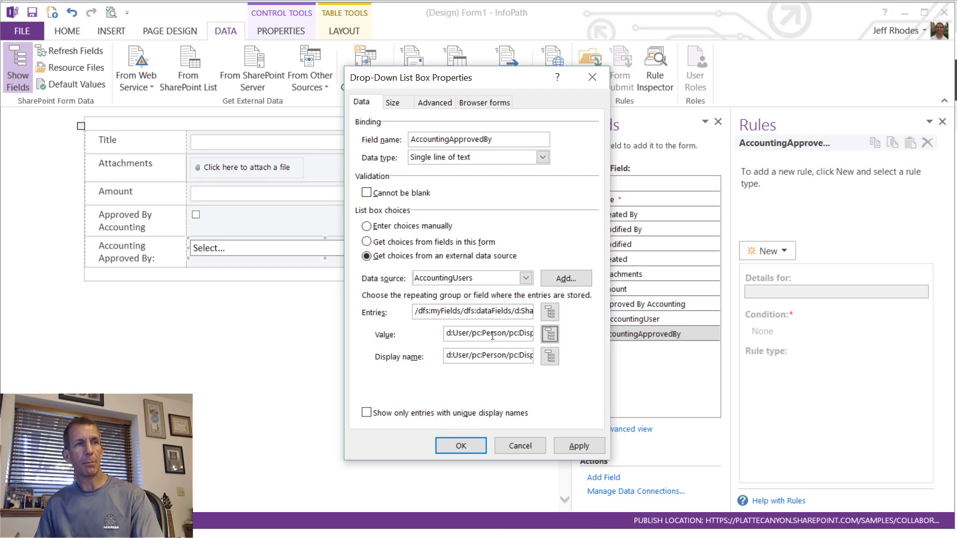
click(548, 356)
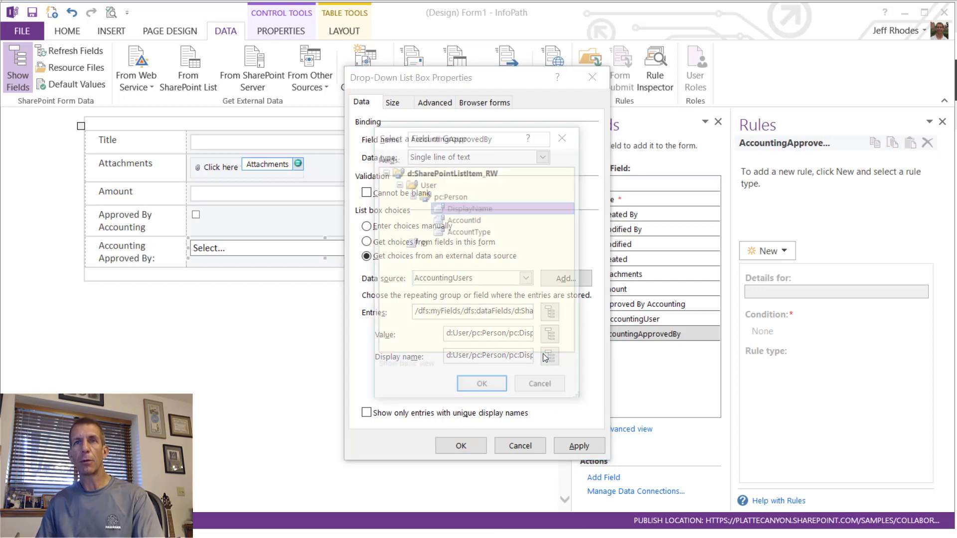
click(489, 391)
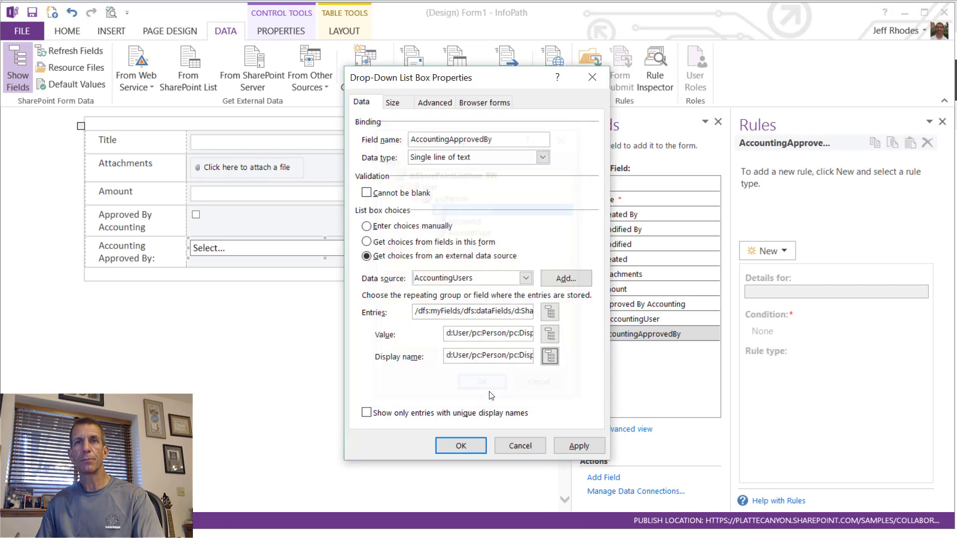
click(465, 448)
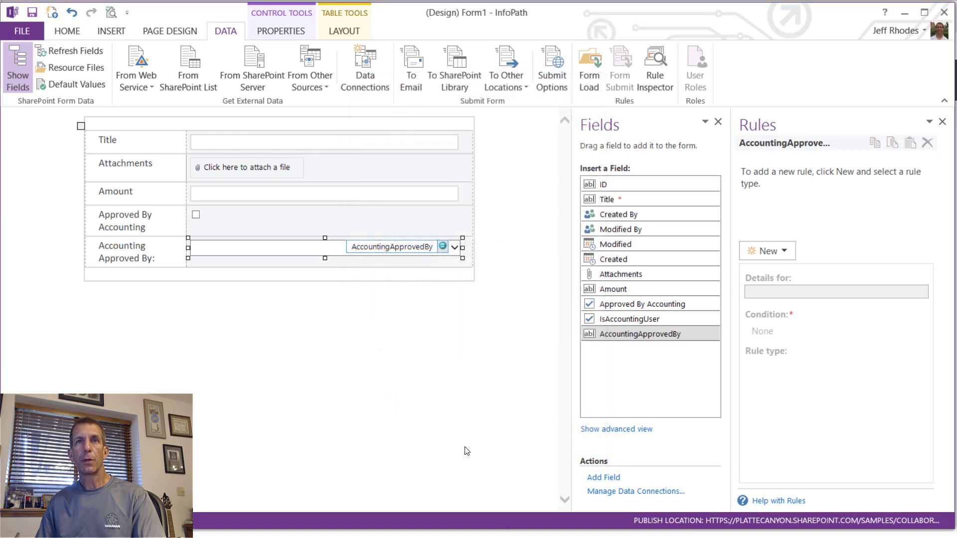
- Copy the DisableIfNotAccounting rule from the Approved By Accounting check box to the AccountingApprovedBy drop-down, and quick publish the form
click(196, 215)
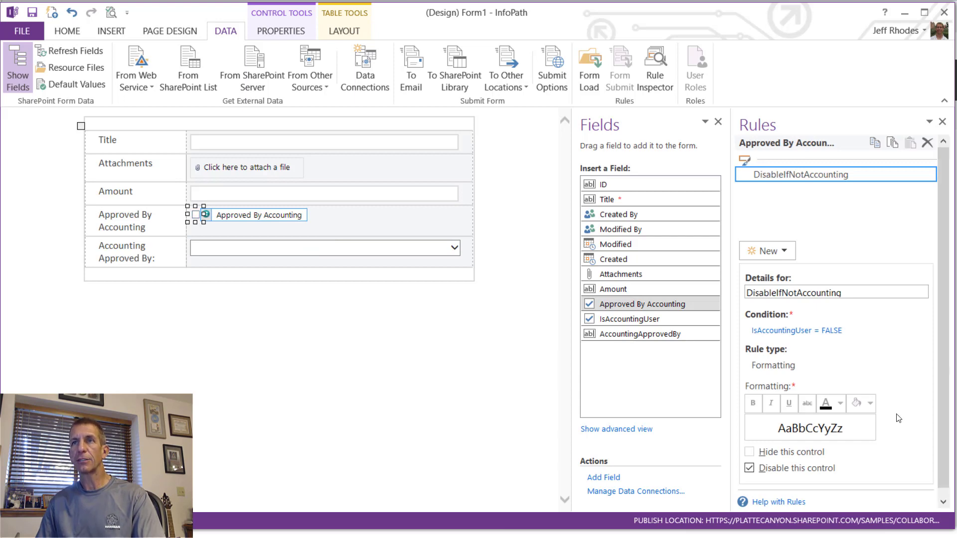
click(874, 143)
click(385, 255)
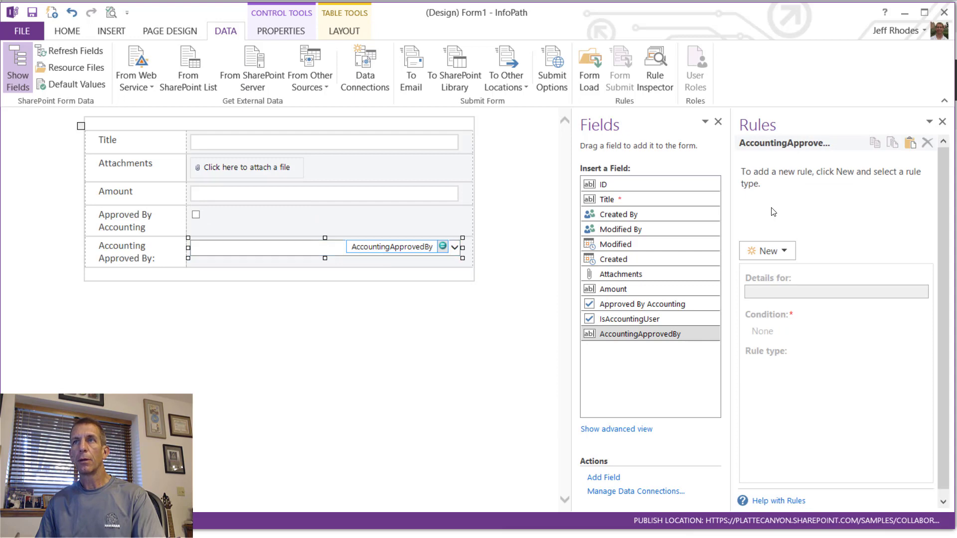
click(910, 144)
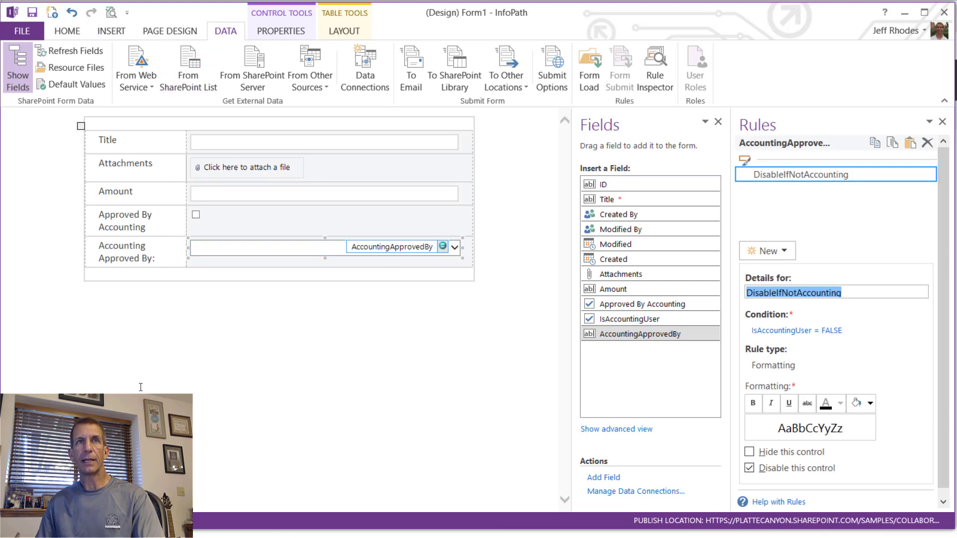
click(23, 30)
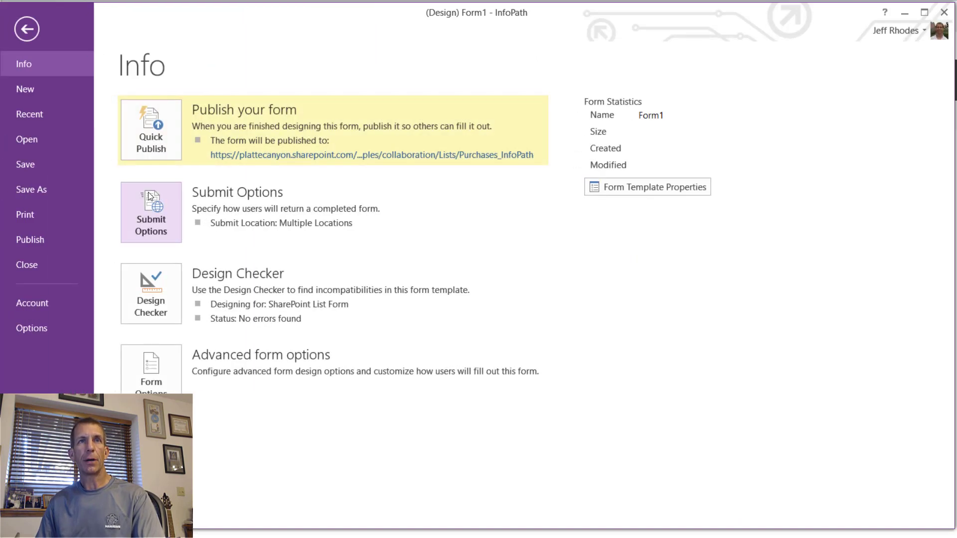
click(141, 131)
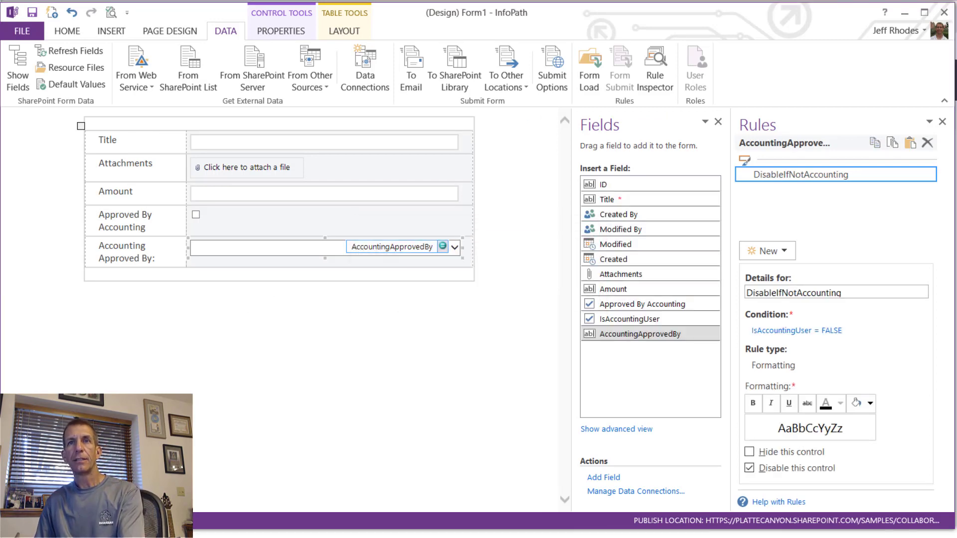
- Switch to the SharePoint site in the browser and start a new AccountingUsers item with the second accounting user's name
key(alt+Tab)
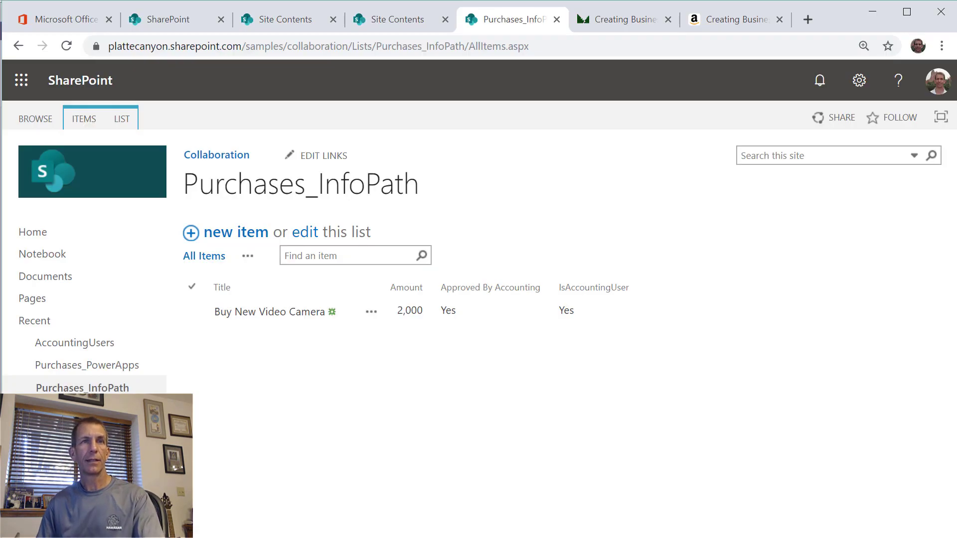
click(75, 342)
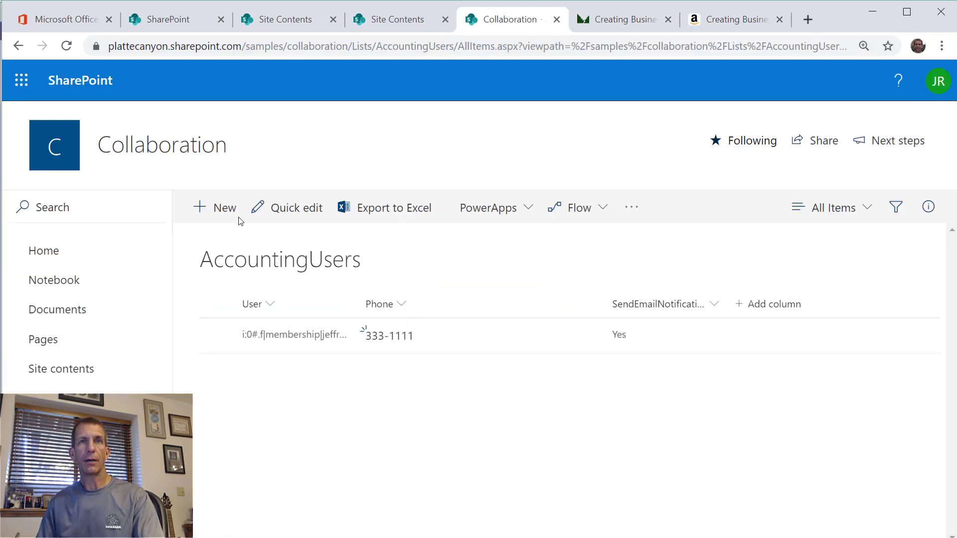
click(222, 210)
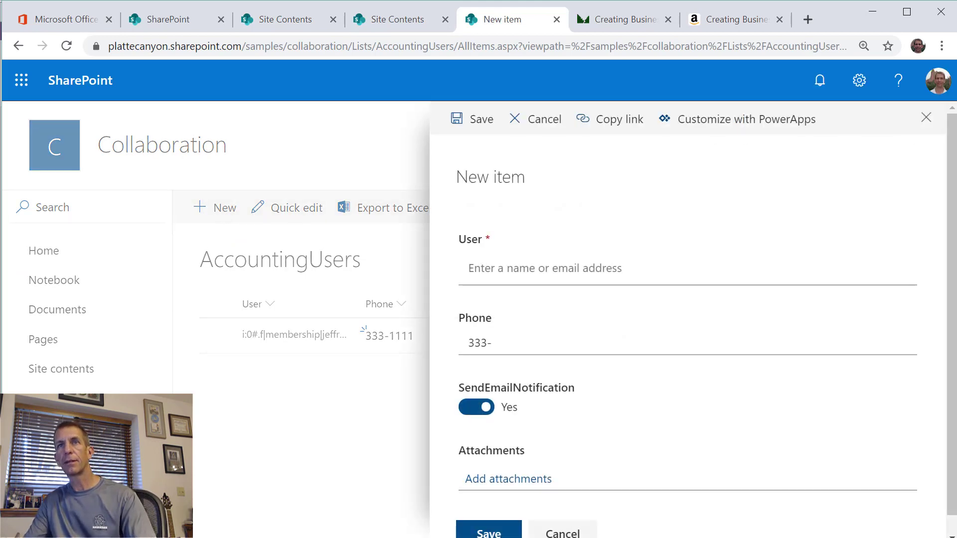
click(570, 263)
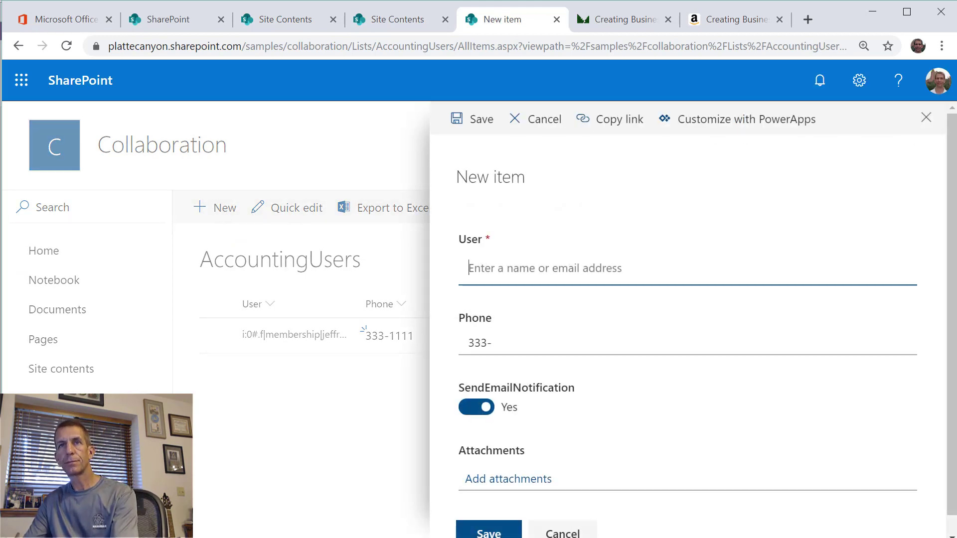
text(Sue)
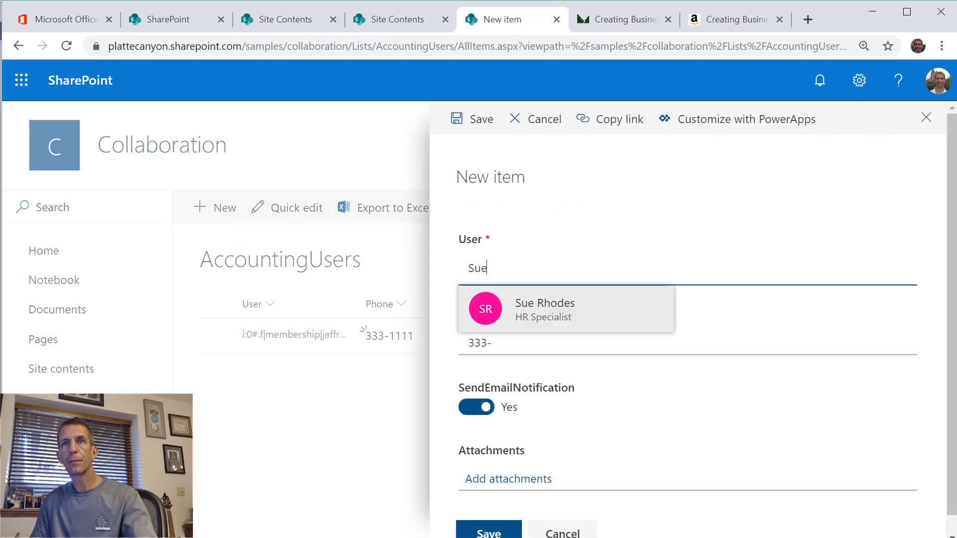
click(554, 295)
- Complete the new user's phone number, set SendEmailNotification to No and save the item
click(528, 348)
click(529, 350)
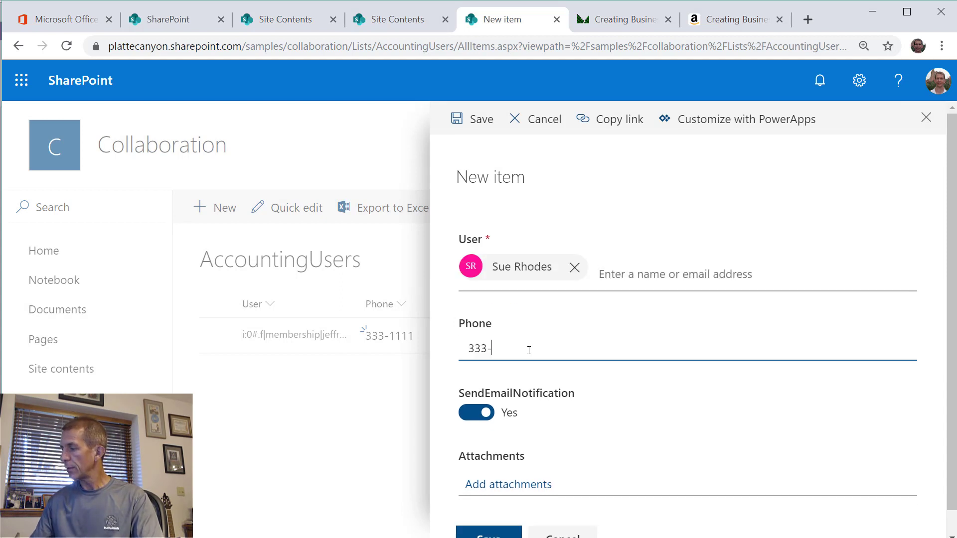
text(8888)
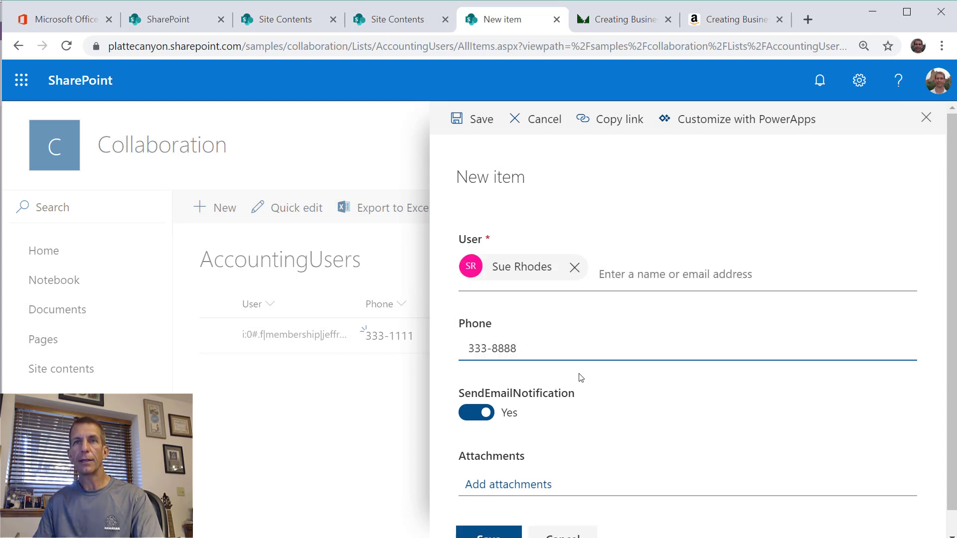
click(470, 418)
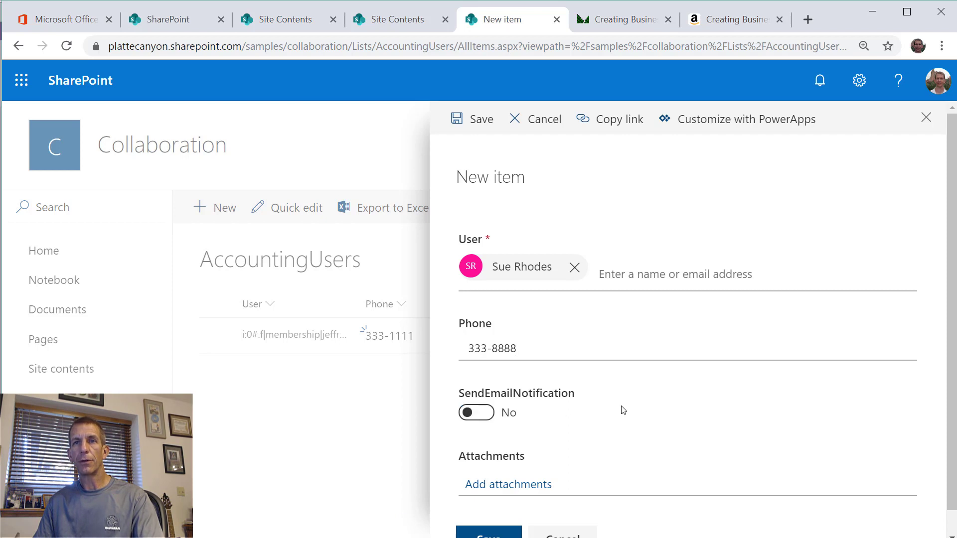
scroll(625, 411, down, 1)
click(487, 515)
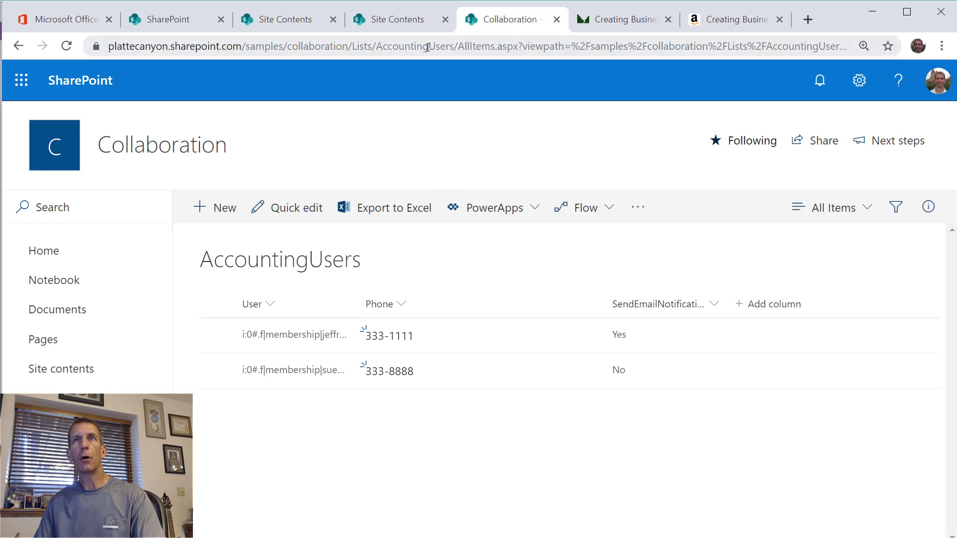
- Open a new item form in the Purchases_InfoPath list and check the choices offered for Accounting Approved By
click(393, 21)
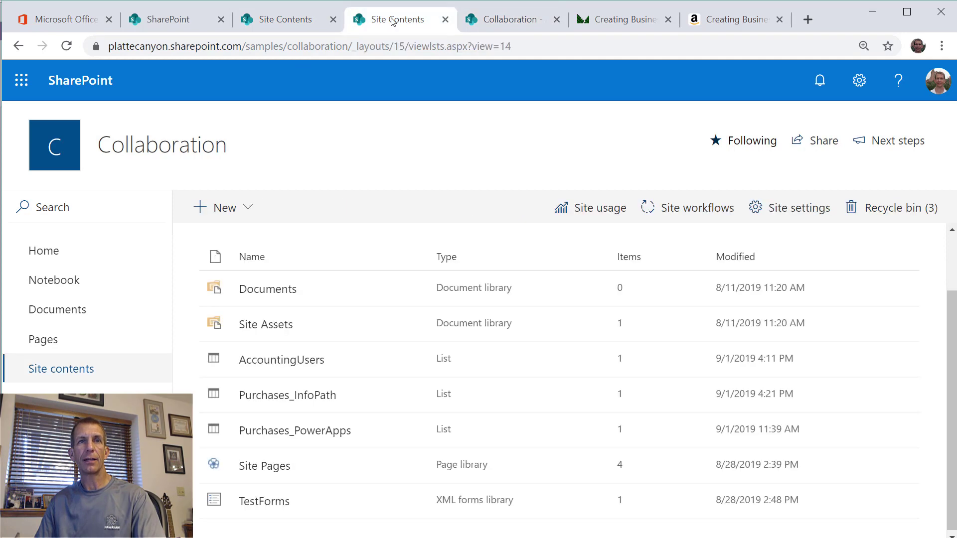
click(327, 396)
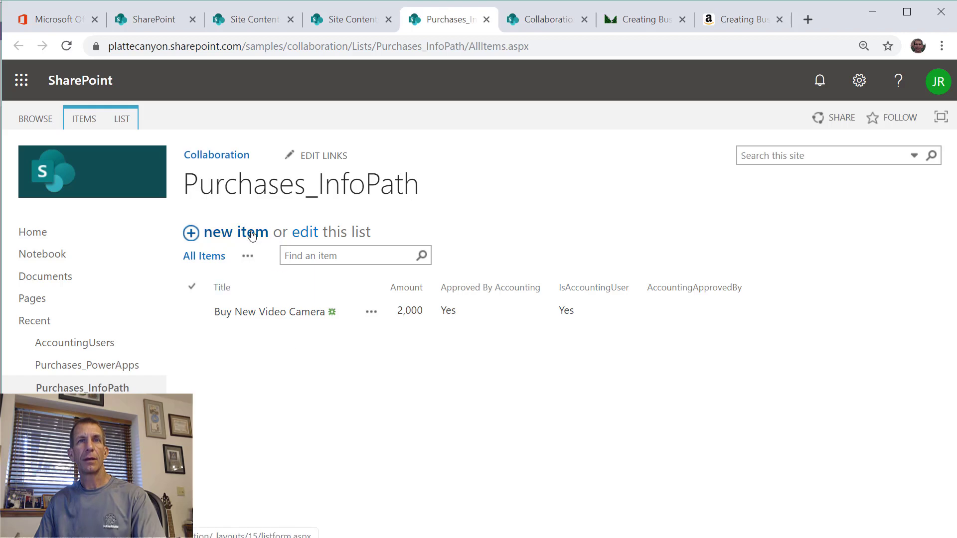
click(252, 235)
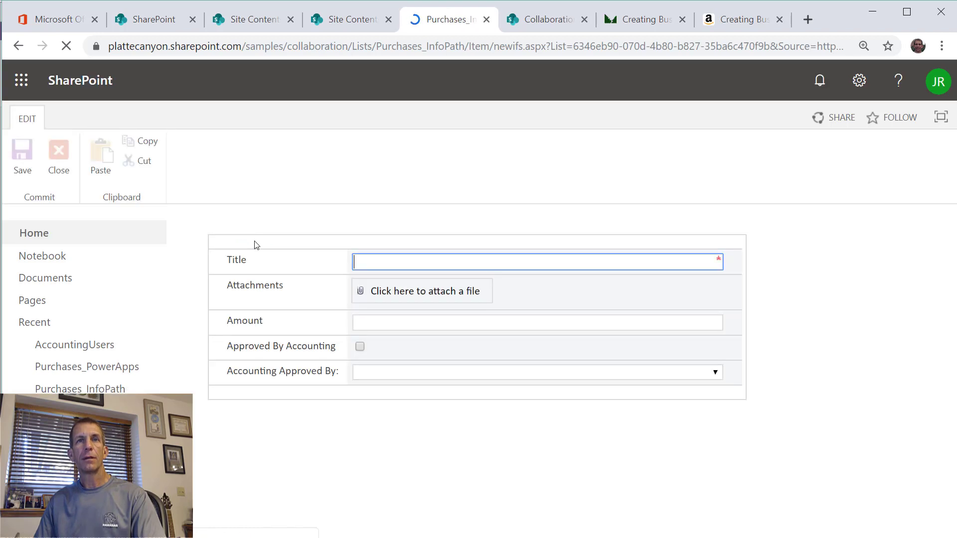
click(359, 348)
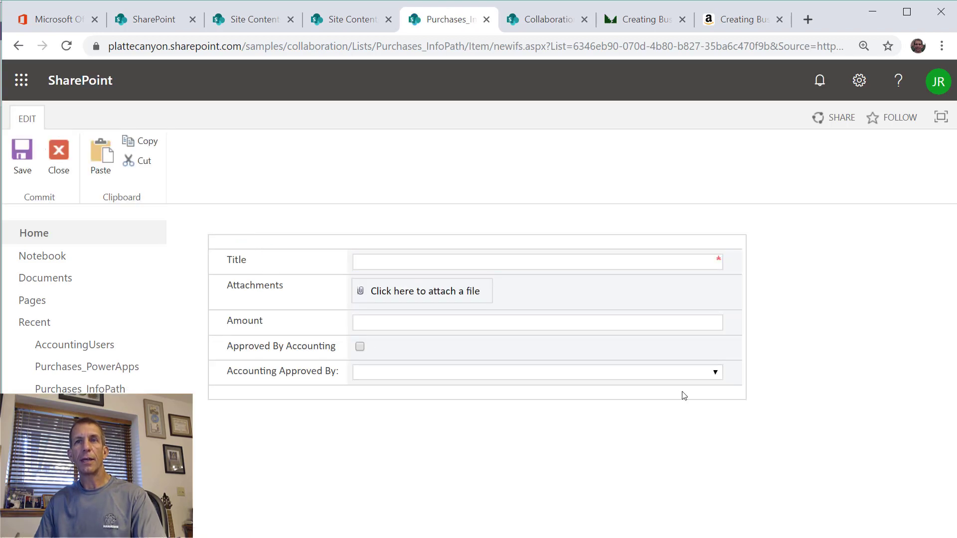
click(699, 378)
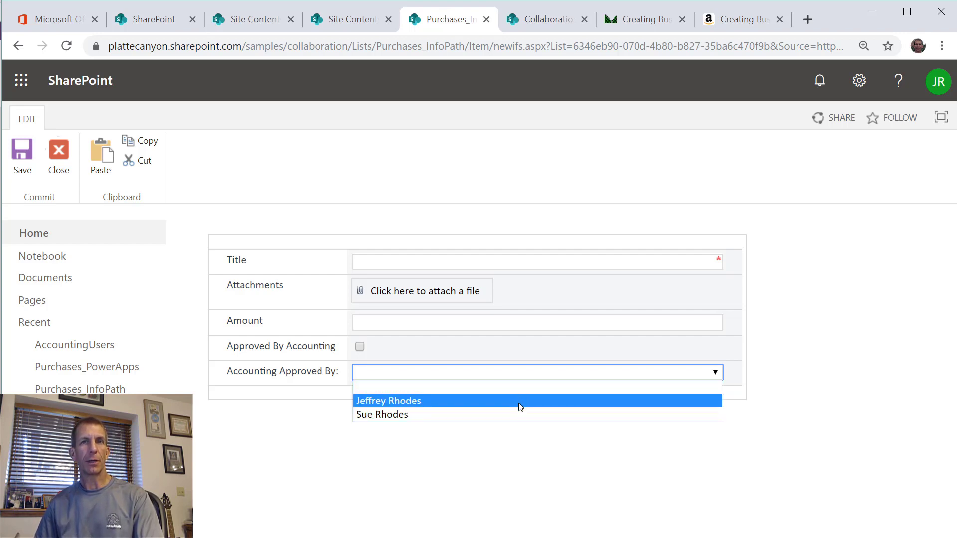
click(498, 334)
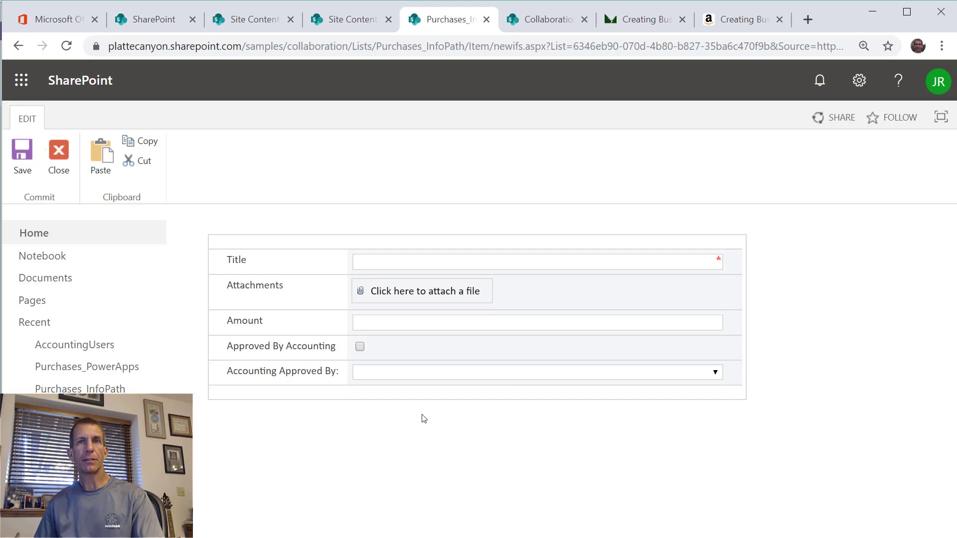
- Fill in the purchase with title Test, amount 50 and the first listed approver, mark it Approved By Accounting and save it
click(391, 262)
text(Te)
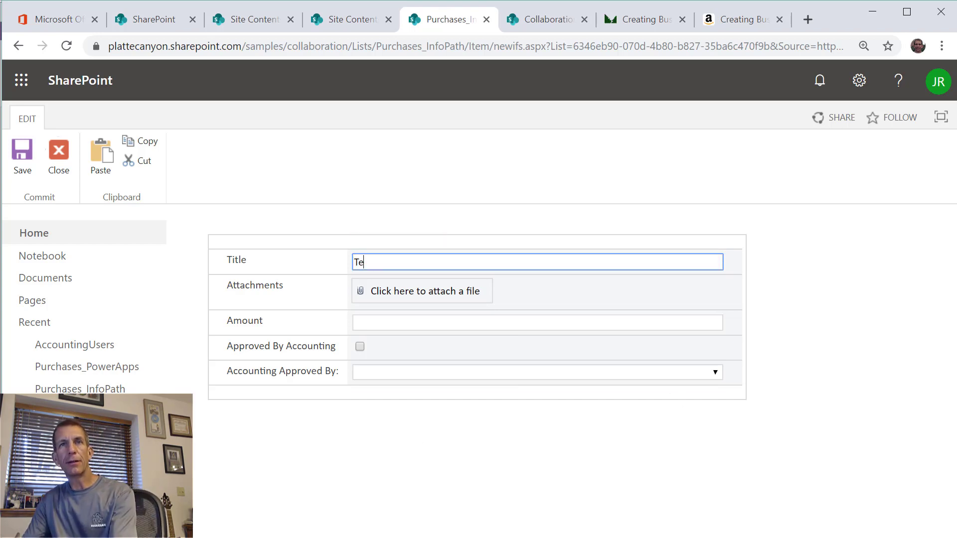
key(Tab)
key(Tab)
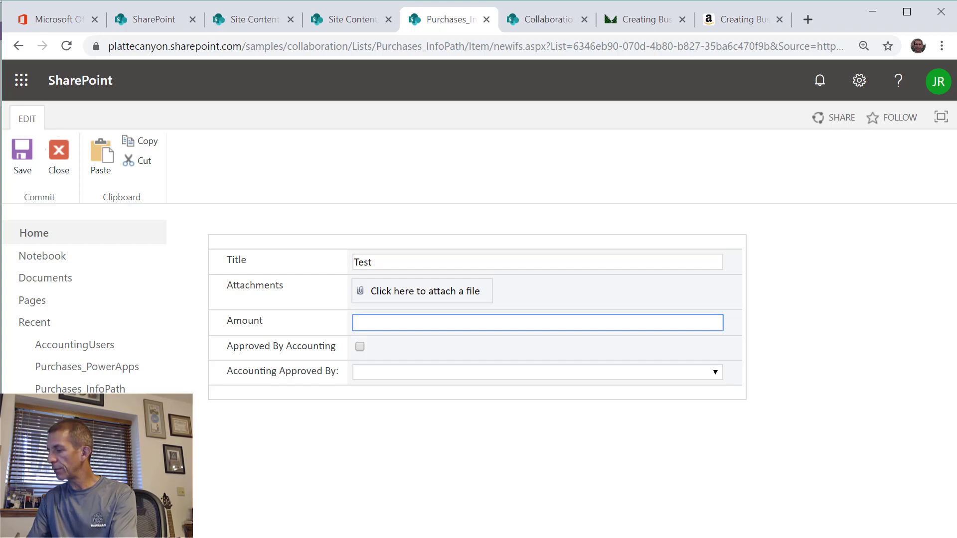
text(50)
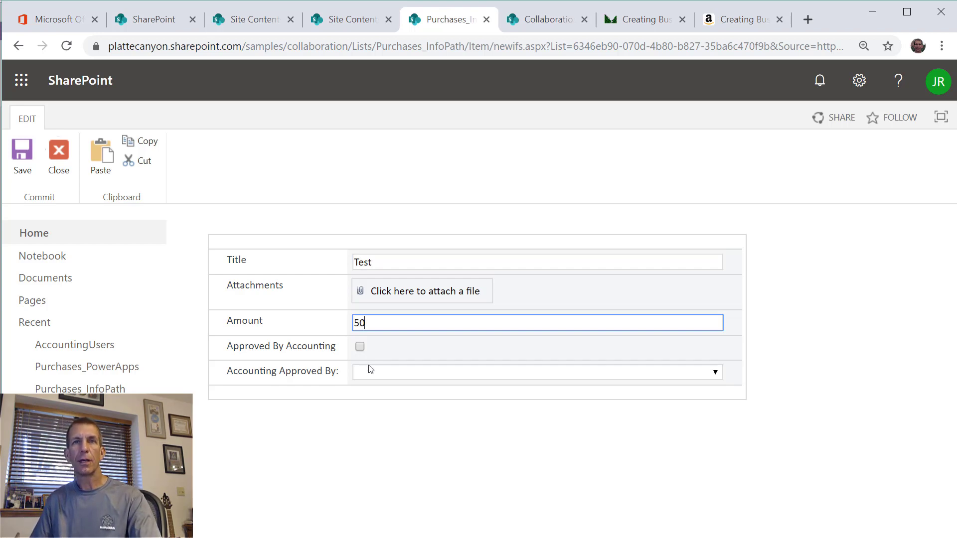
click(380, 377)
click(379, 400)
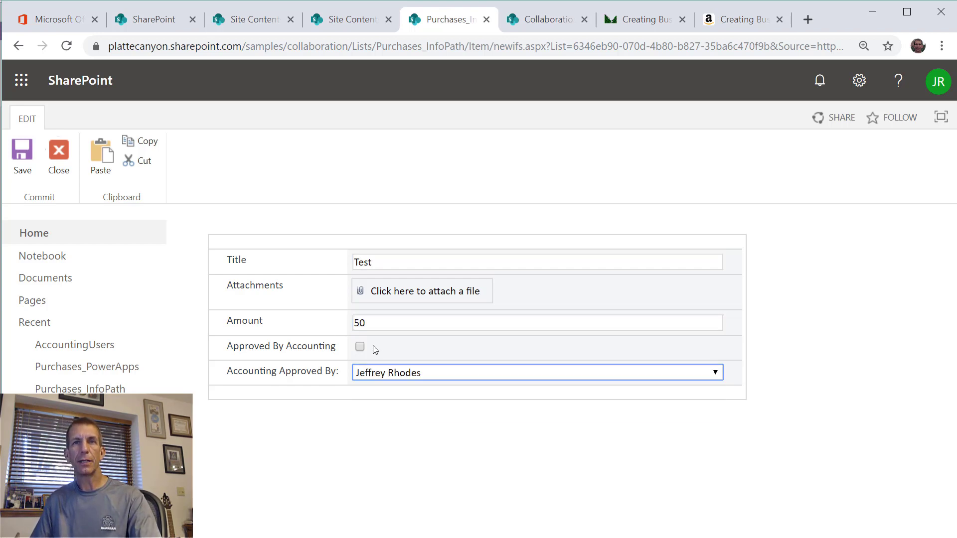
click(360, 347)
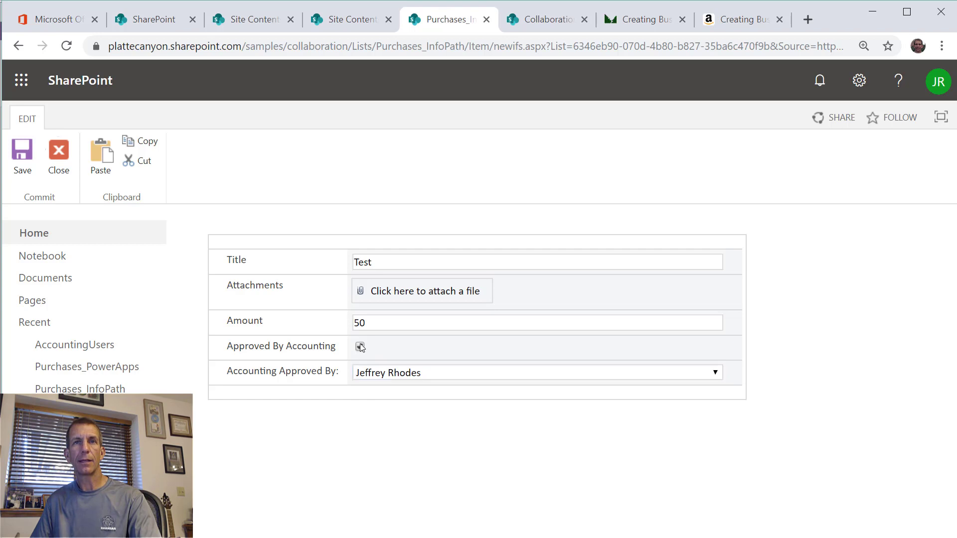
click(15, 178)
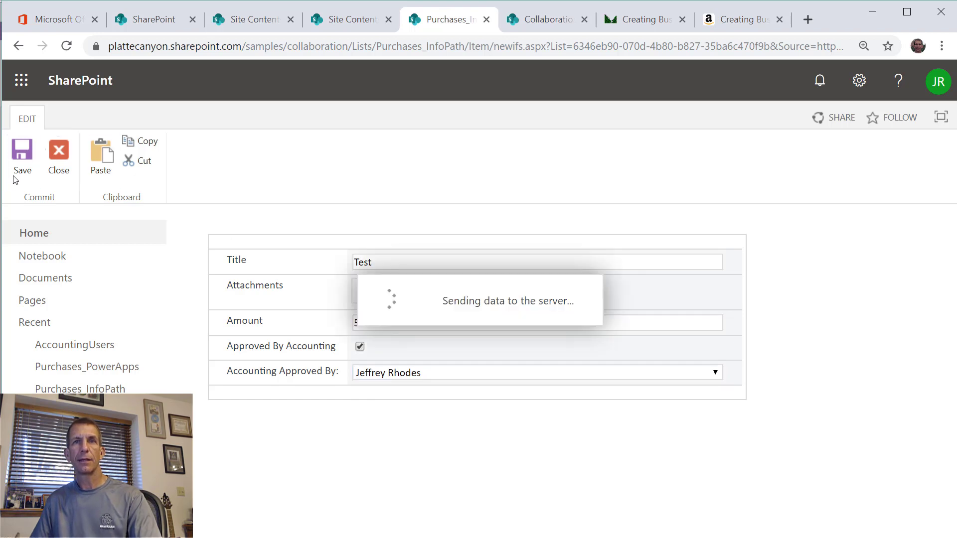